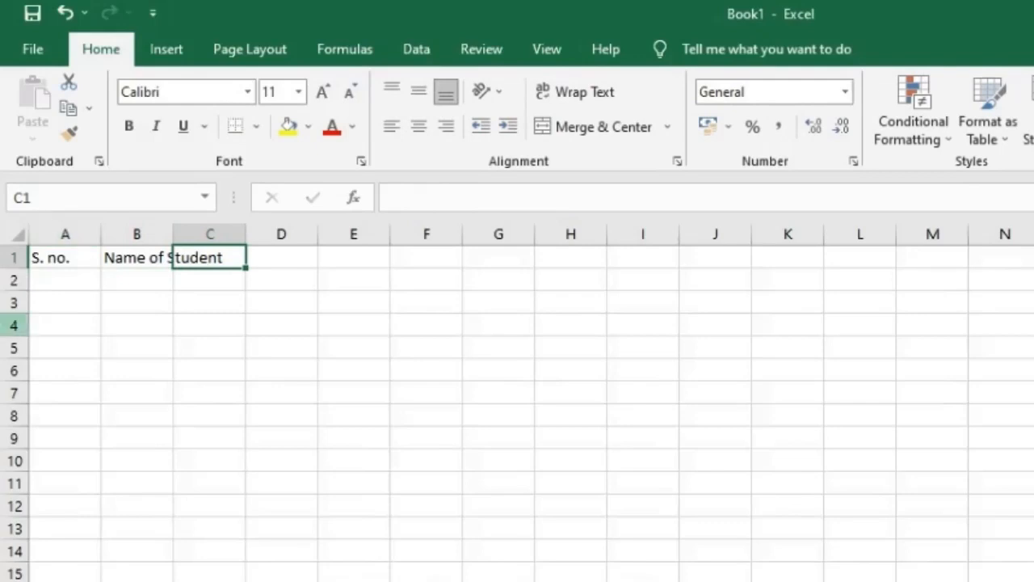
# - Examine cells B1 and C1 to determine which one actually holds the "Name of Student" heading
pyautogui.press('Left')
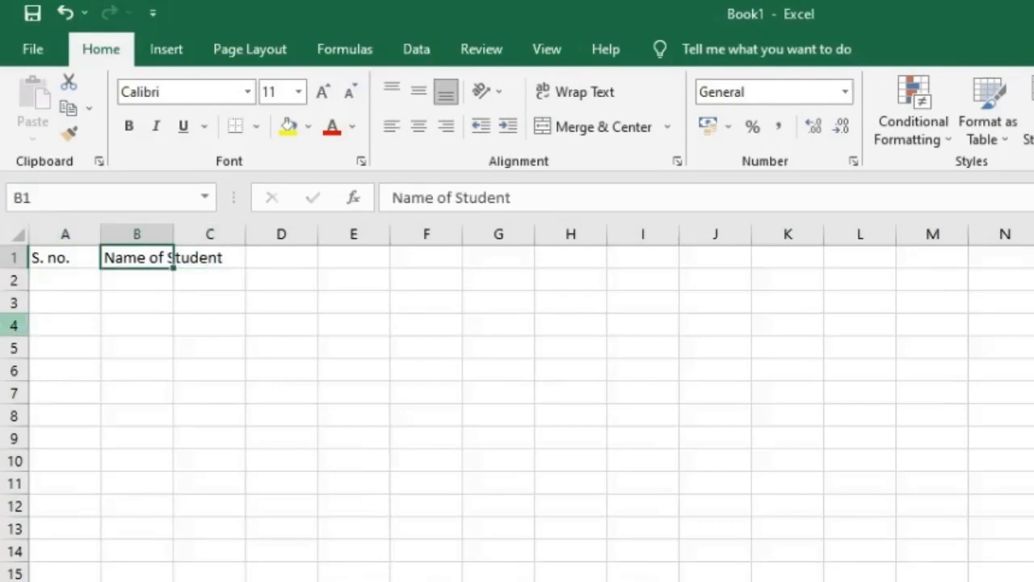
pyautogui.click(153, 235)
pyautogui.click(220, 234)
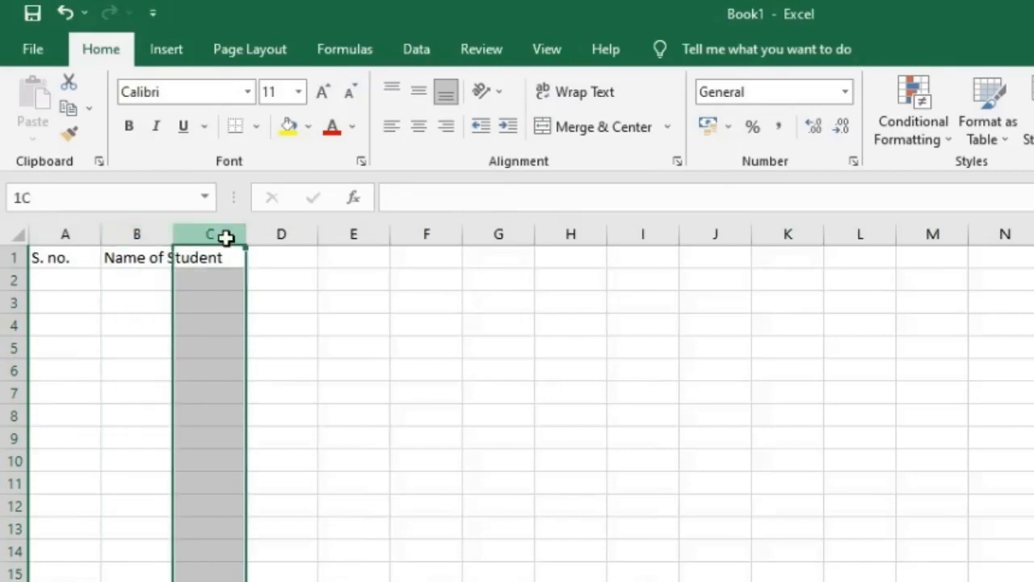
pyautogui.click(138, 251)
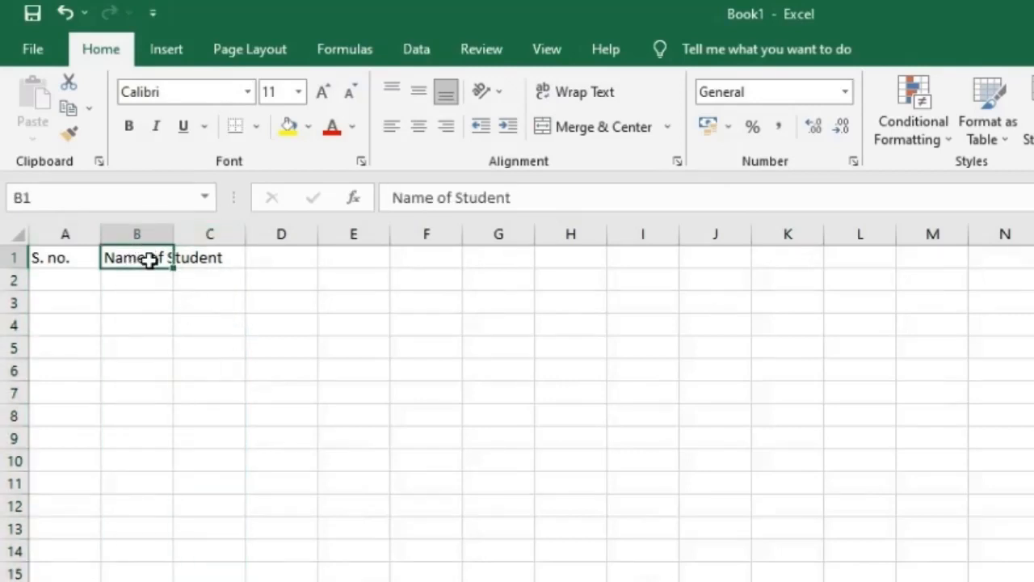
pyautogui.click(216, 256)
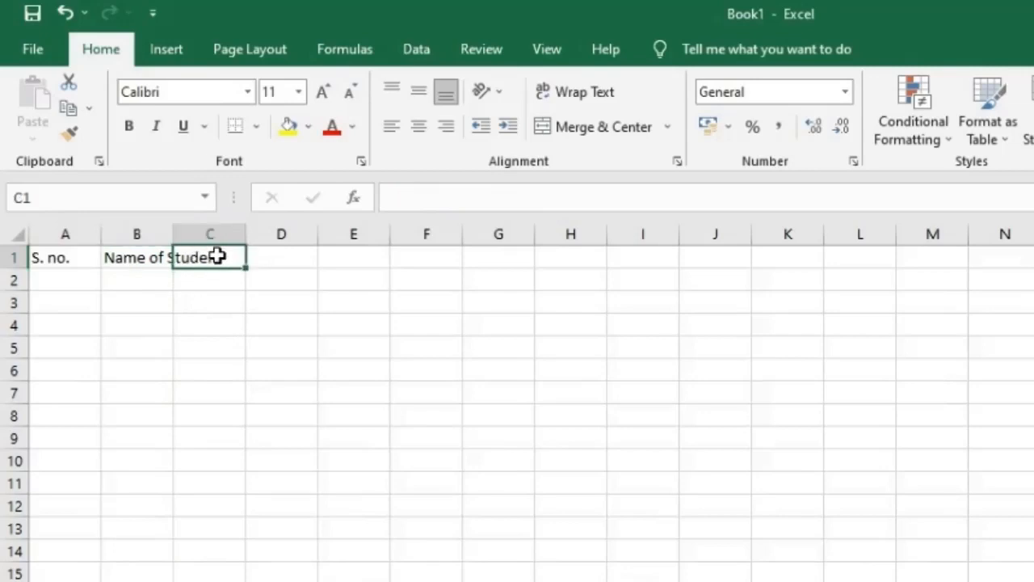
pyautogui.click(148, 272)
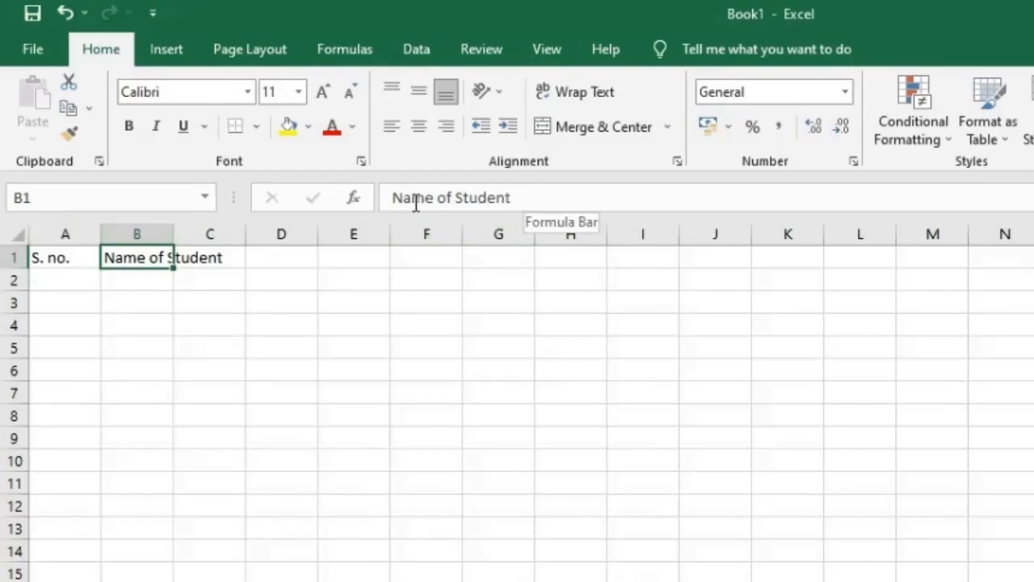
pyautogui.click(351, 302)
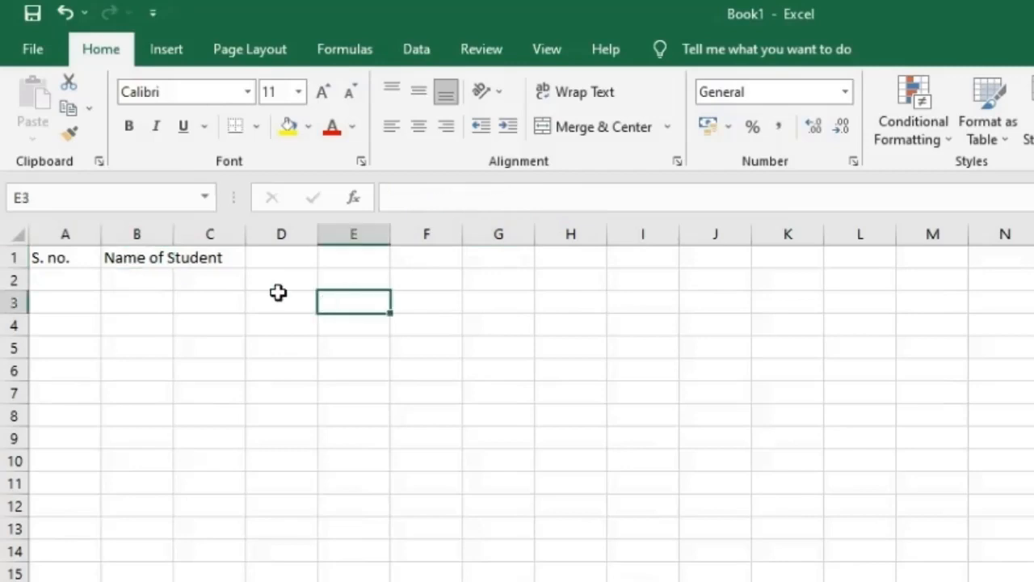
pyautogui.click(213, 258)
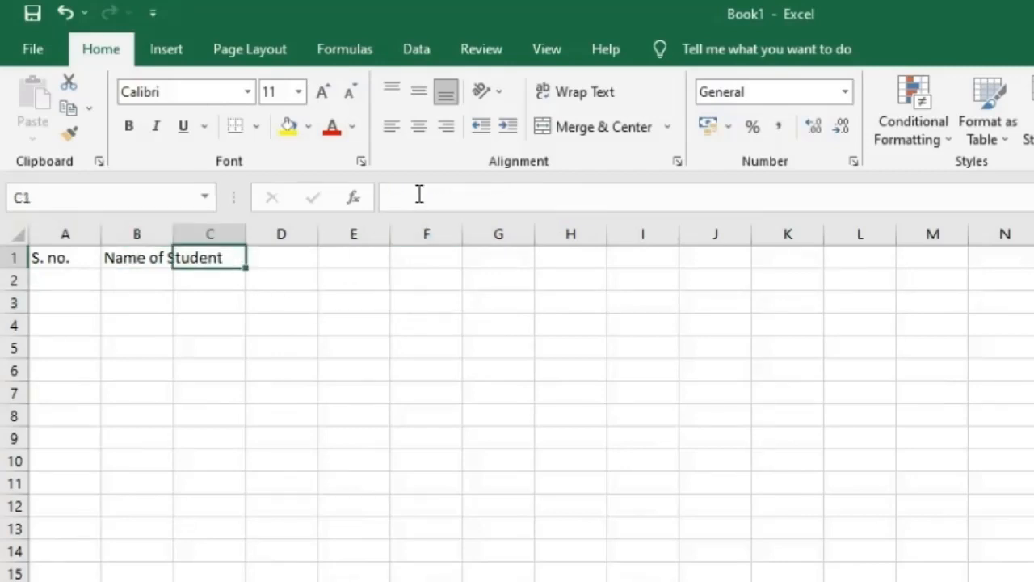
pyautogui.click(143, 299)
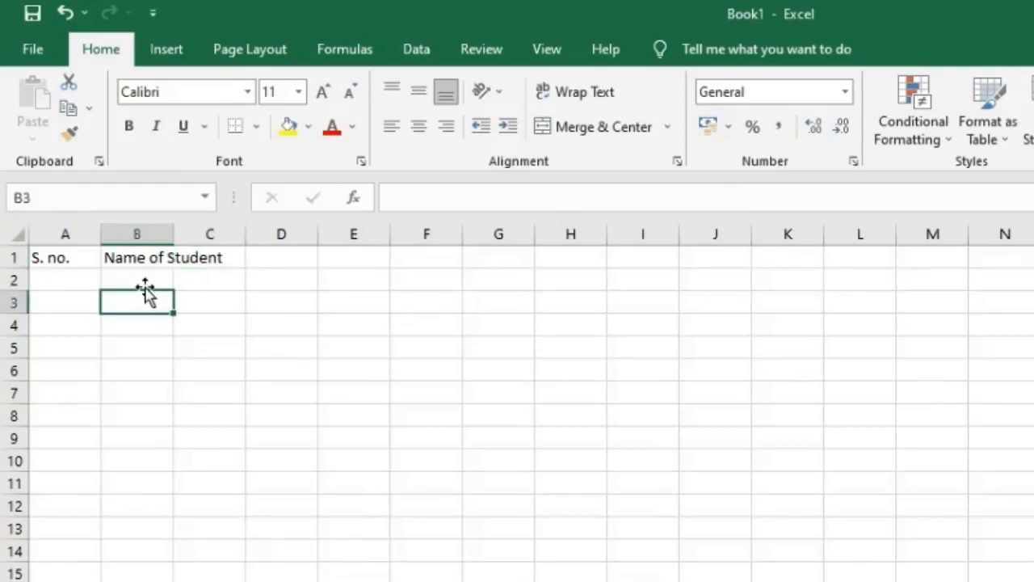
pyautogui.click(145, 258)
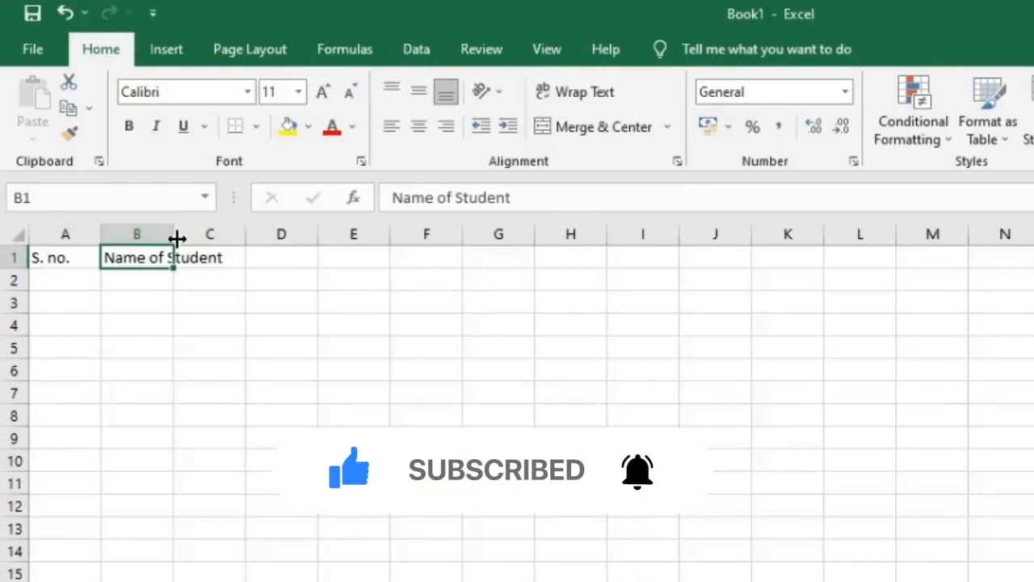
# - Try narrower and wider widths for column B, finishing with an AutoFit to the "Name of Student" heading
pyautogui.moveTo(171, 235)
pyautogui.mouseDown()
pyautogui.moveTo(228, 234)
pyautogui.moveTo(168, 232)
pyautogui.mouseUp()
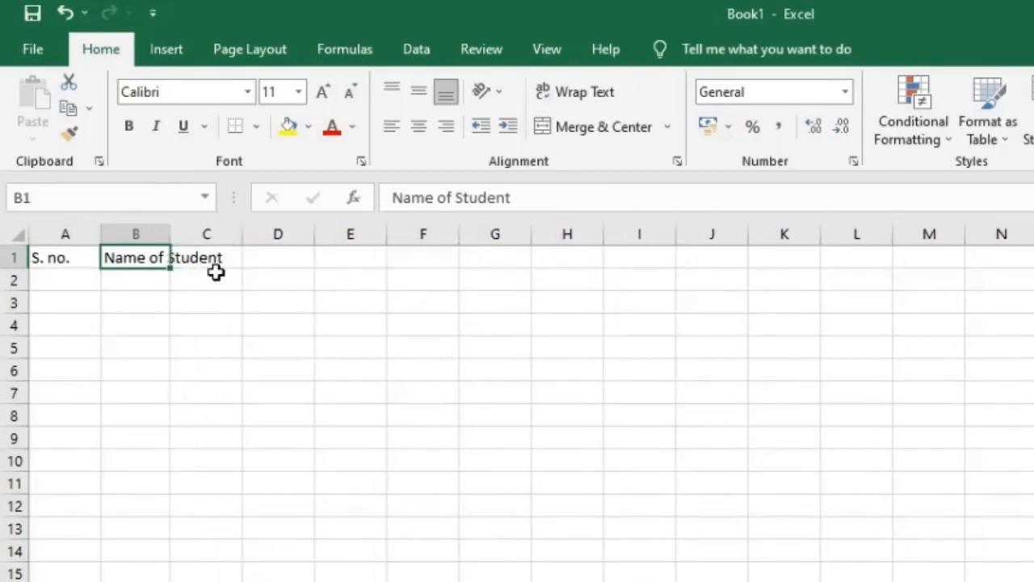
pyautogui.doubleClick(171, 234)
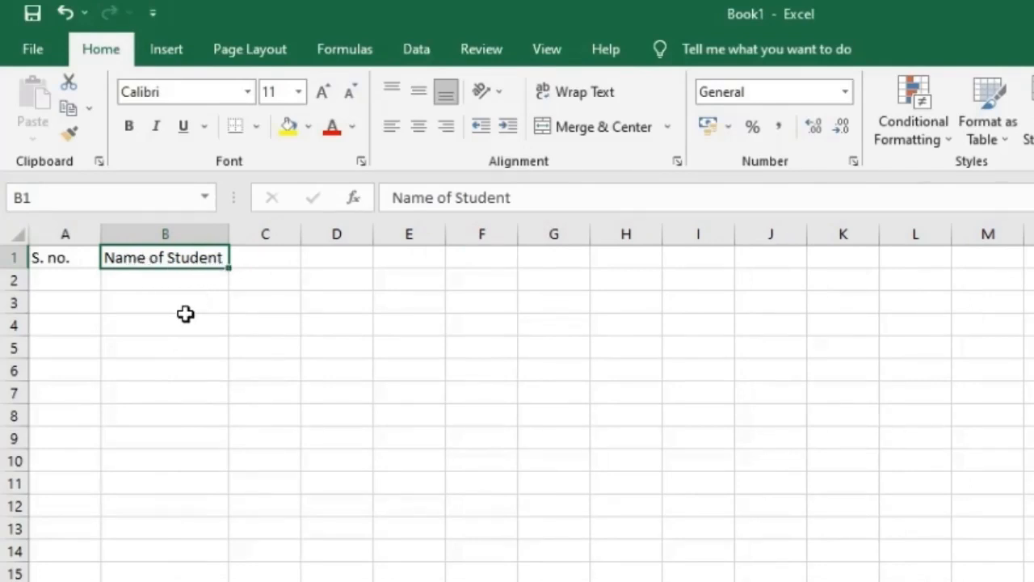
pyautogui.moveTo(230, 236); pyautogui.dragTo(177, 235)
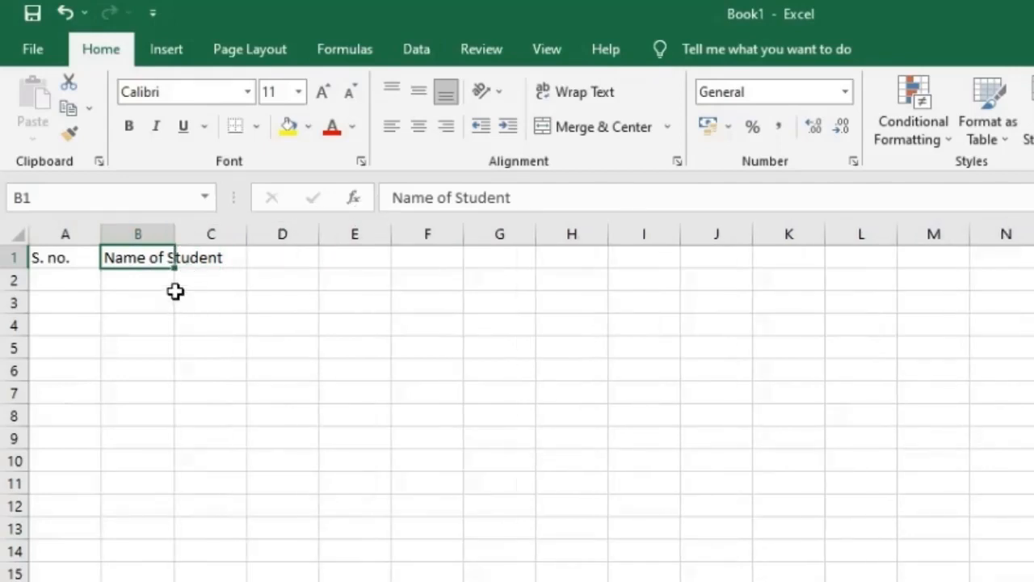
pyautogui.doubleClick(173, 231)
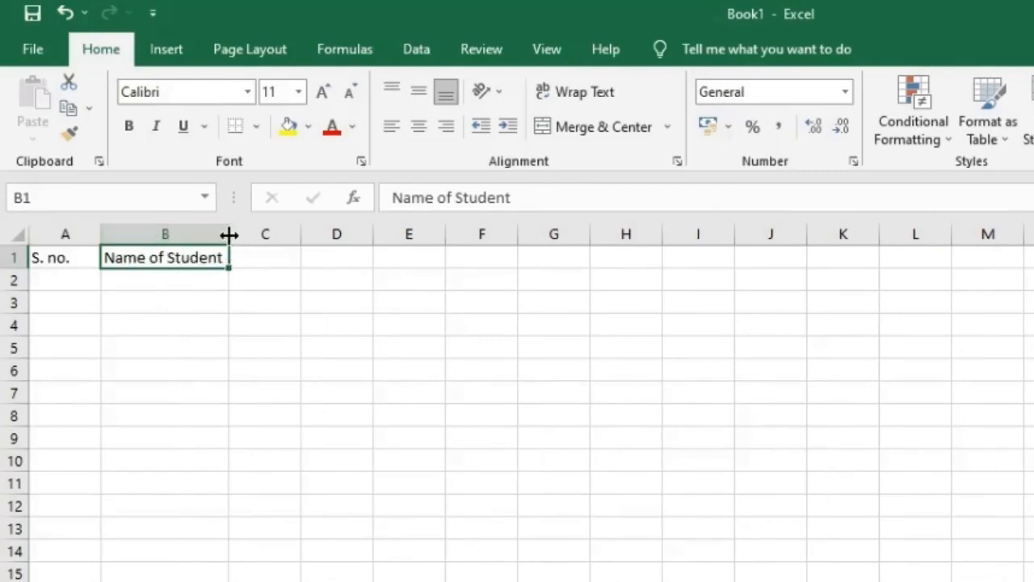
pyautogui.moveTo(229, 235); pyautogui.dragTo(273, 231)
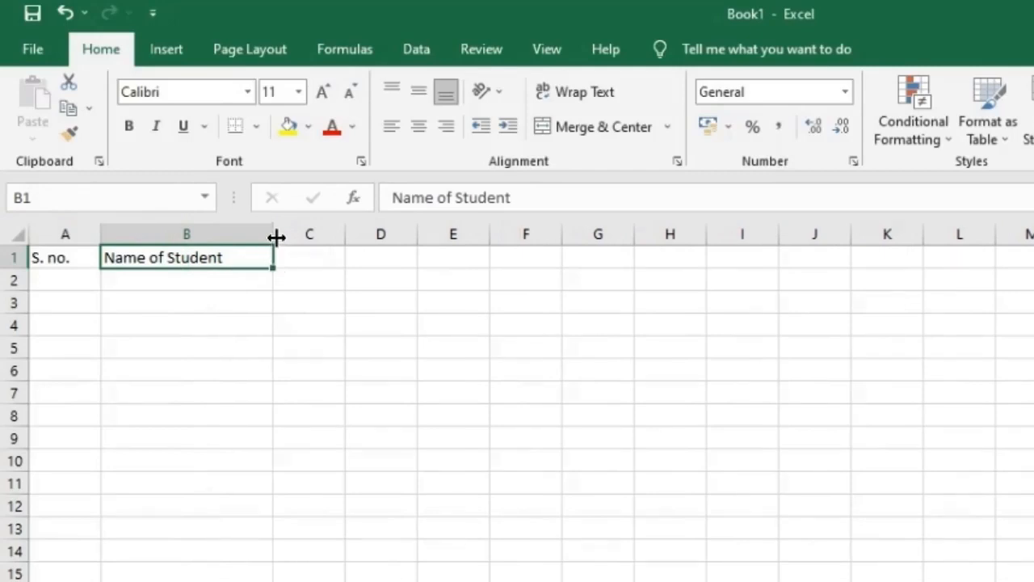
pyautogui.moveTo(276, 236); pyautogui.dragTo(198, 234)
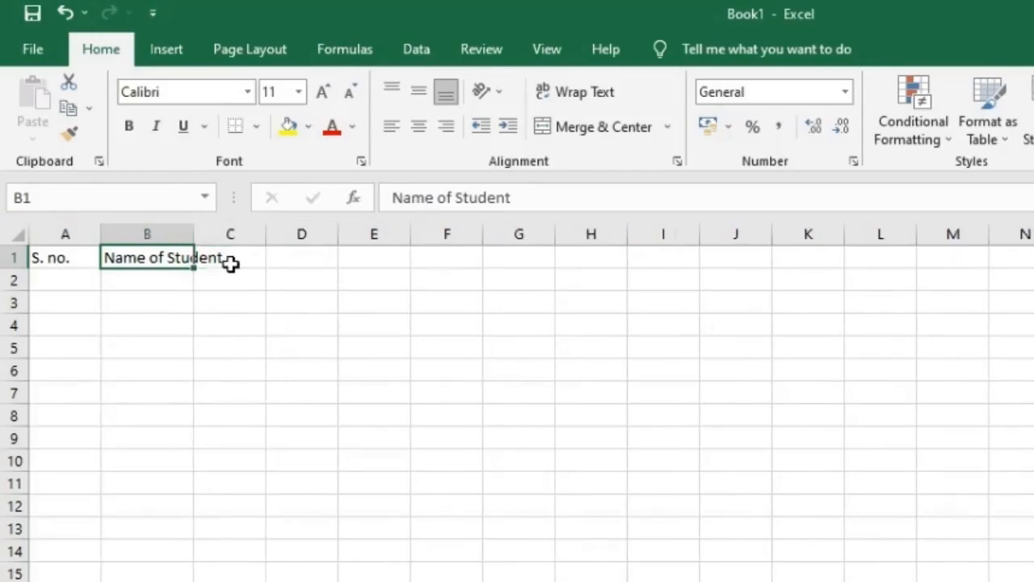
pyautogui.doubleClick(201, 235)
# - Enter the headings Sub1, Sub2 and Sub3 in cells C1, D1 and E1
pyautogui.click(260, 259)
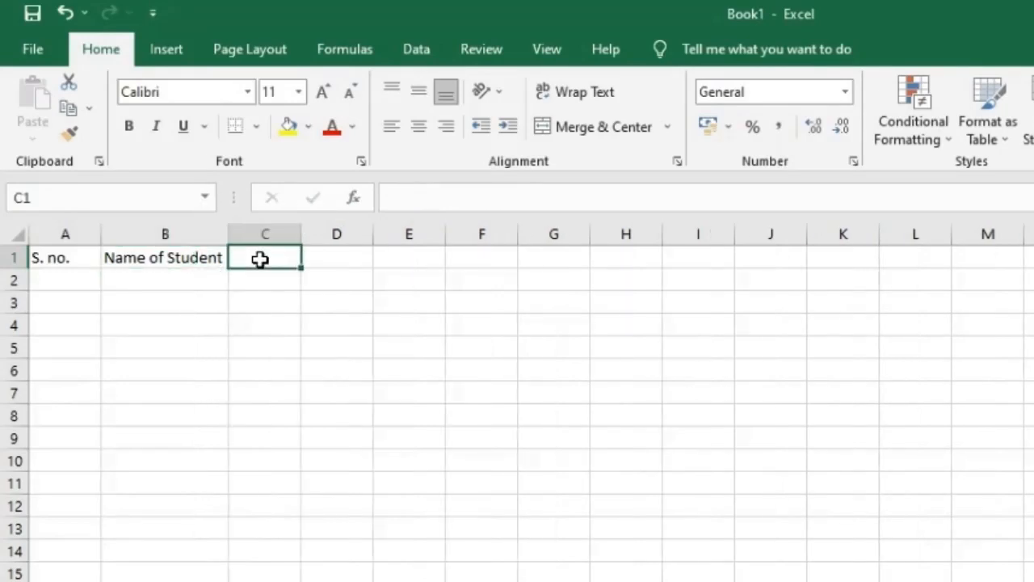
pyautogui.write('Sub1')
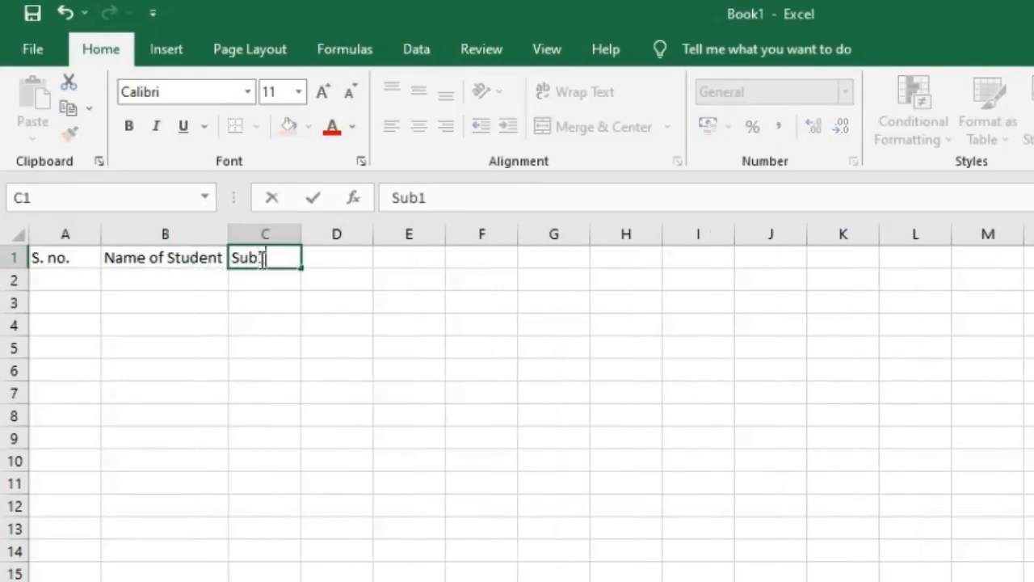
pyautogui.press('Tab')
pyautogui.write('Su')
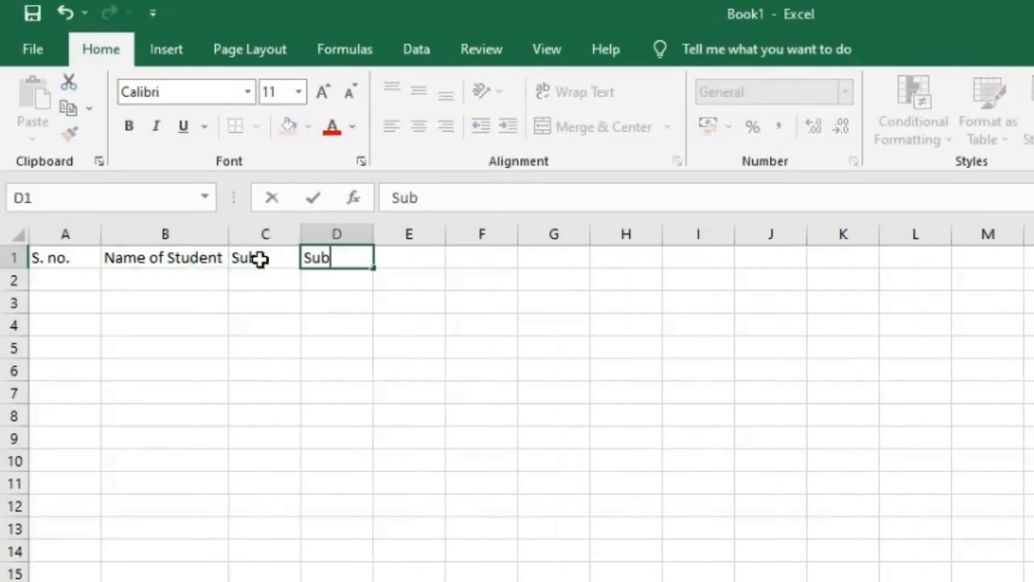
pyautogui.write('b2')
pyautogui.press('Tab')
pyautogui.write('Su')
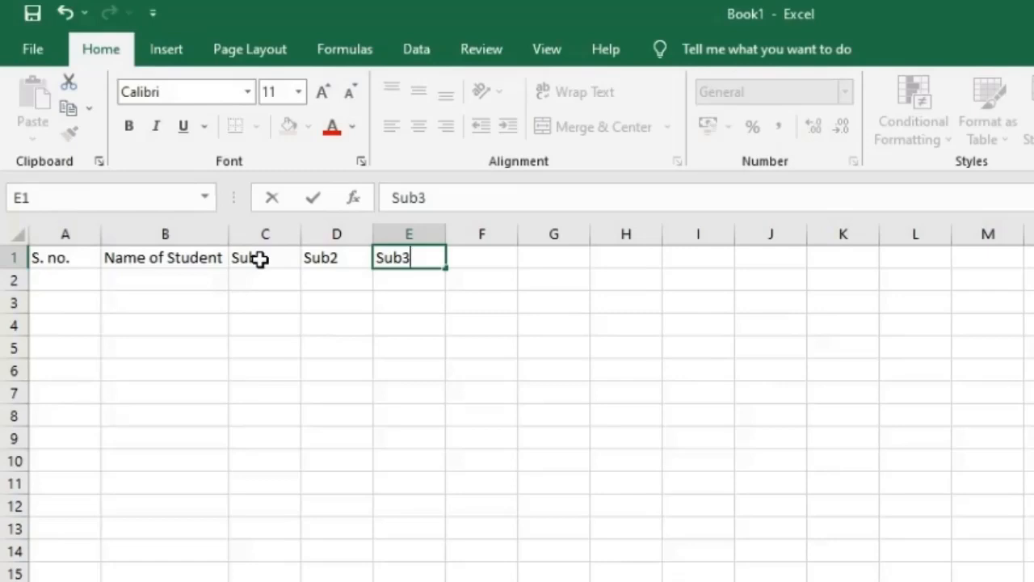
pyautogui.press('Return')
# - Review the row 1 headings from Sub3 back to S. no., one cell at a time
pyautogui.press('Up')
pyautogui.press('Left')
pyautogui.press('Left')
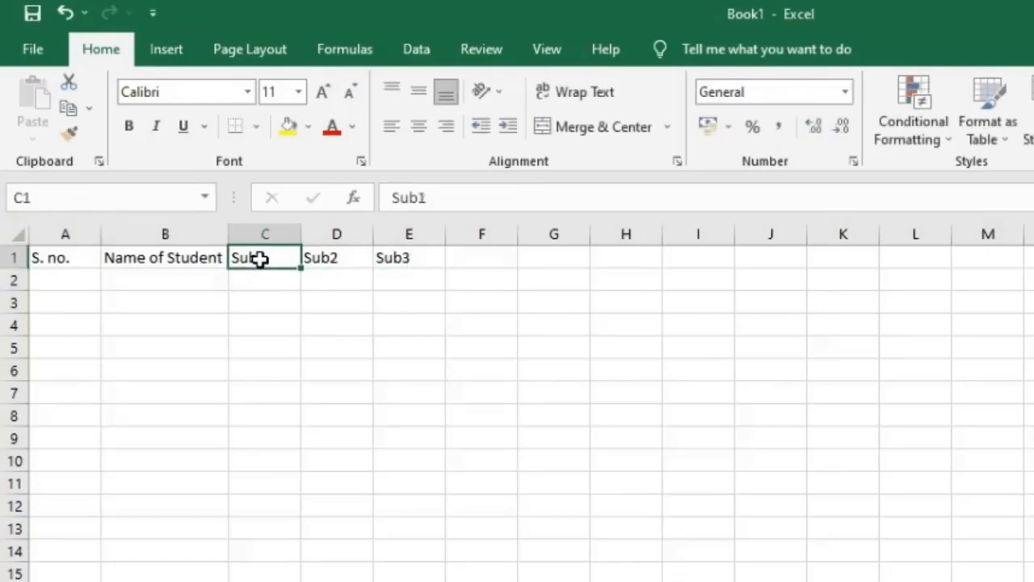
pyautogui.press('Right')
pyautogui.press('Right')
pyautogui.press('Left')
pyautogui.press('Left')
pyautogui.press('Left')
pyautogui.press('Left')
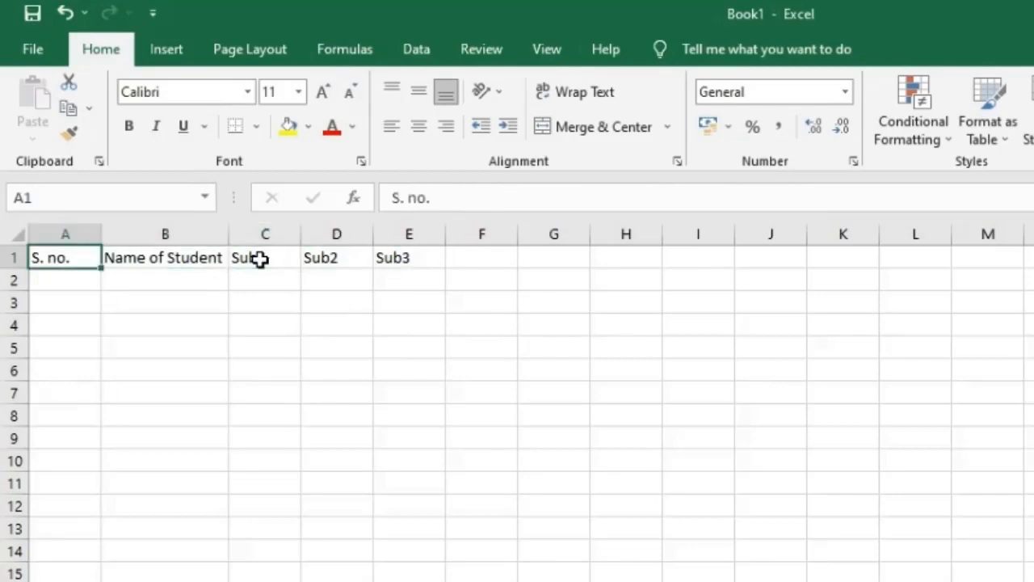
# - Enter the serial numbers 1 and 2 in cells A2 and A3 under the S. no. heading
pyautogui.press('Down')
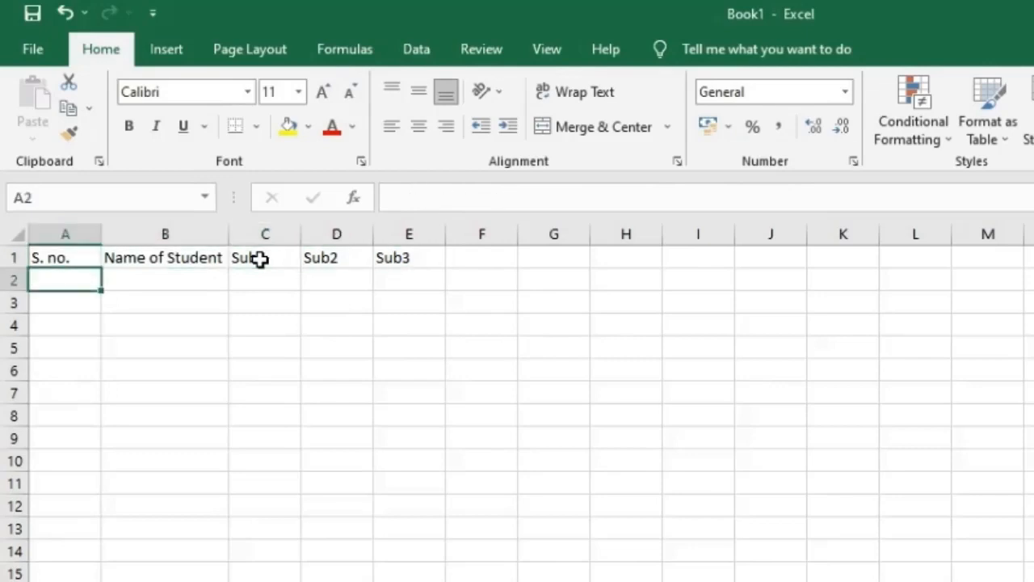
pyautogui.write('1')
pyautogui.press('Return')
pyautogui.write('2')
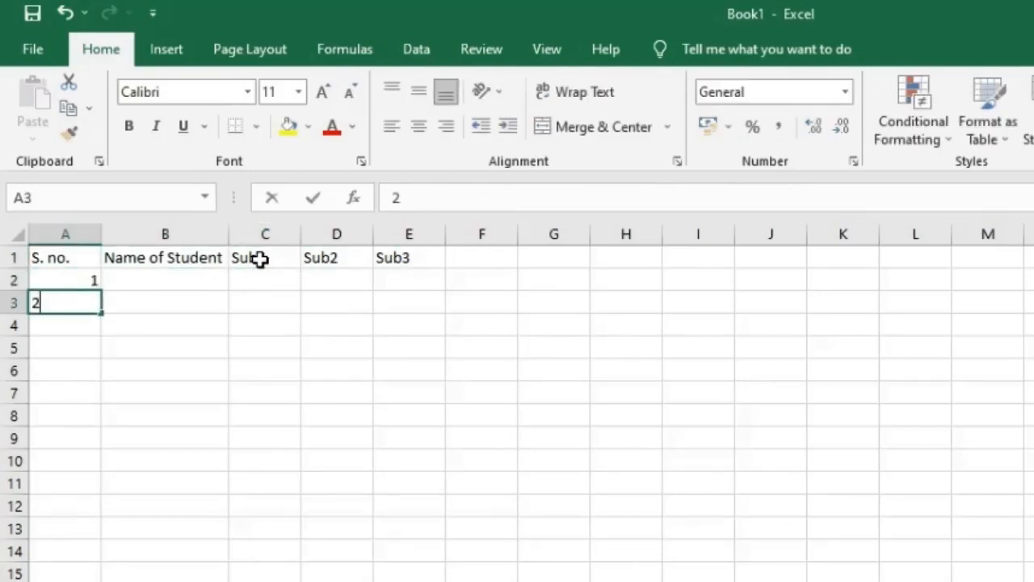
pyautogui.press('Return')
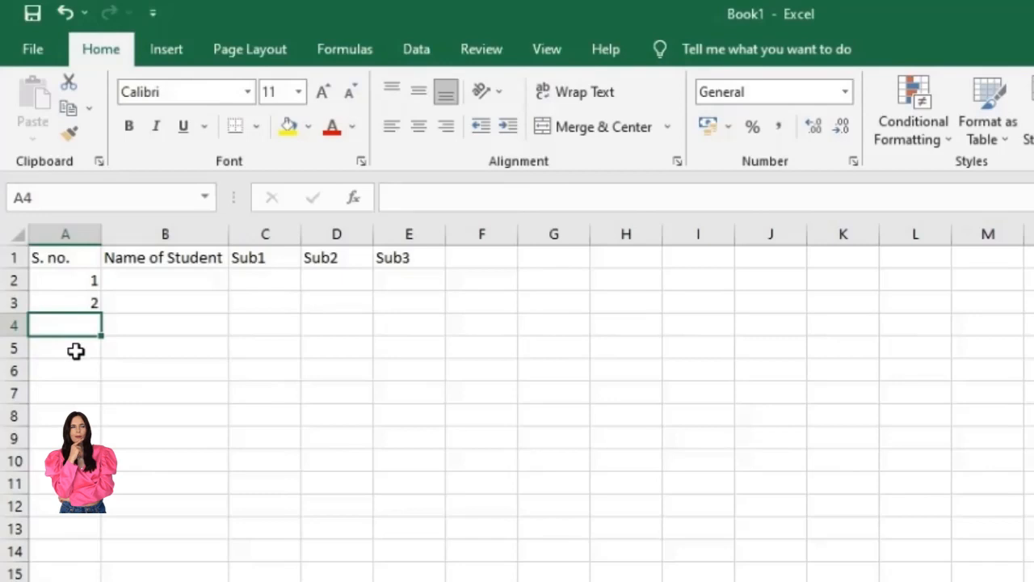
# - Try filling the series from cells A2:A3 down to A11, and undo the fill
pyautogui.click(161, 346)
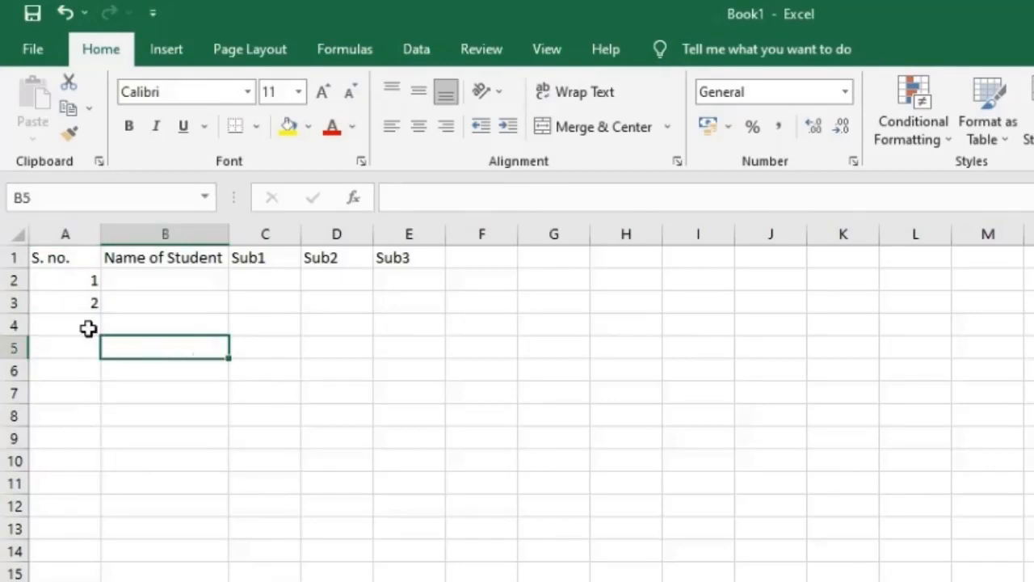
pyautogui.click(81, 277)
pyautogui.moveTo(81, 280); pyautogui.dragTo(88, 303)
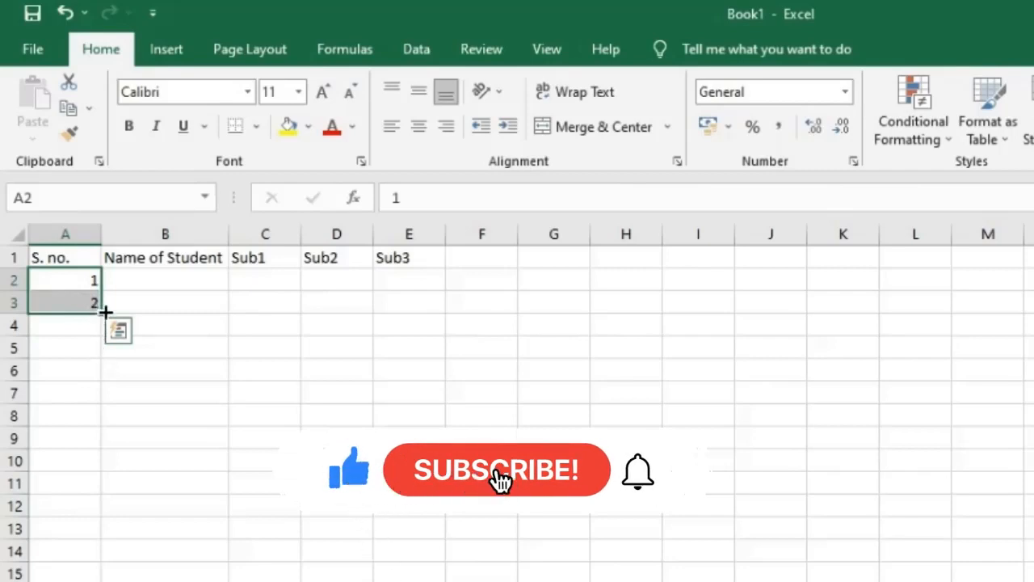
pyautogui.moveTo(106, 312); pyautogui.dragTo(108, 501)
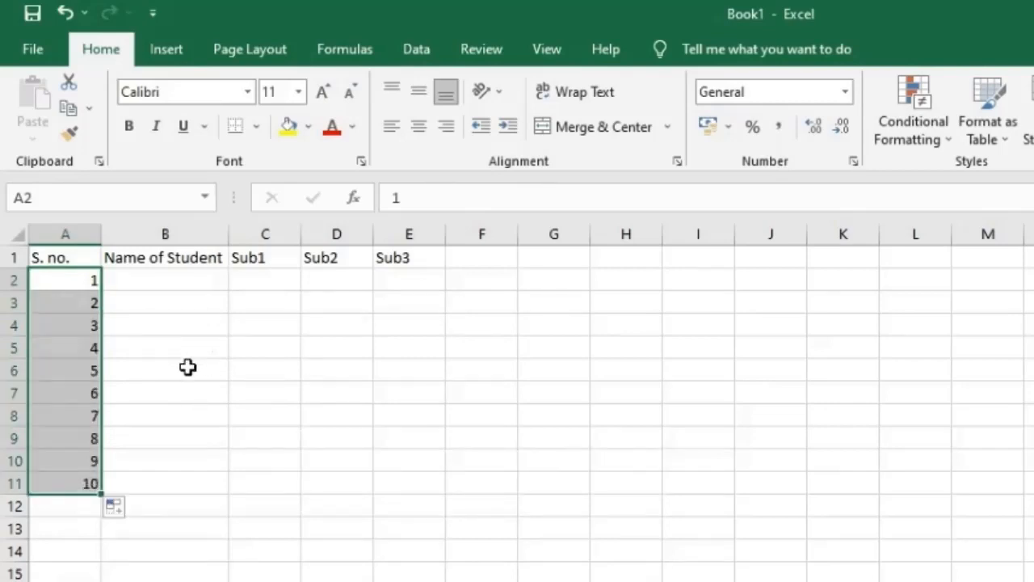
pyautogui.hotkey('ctrl', 'z')
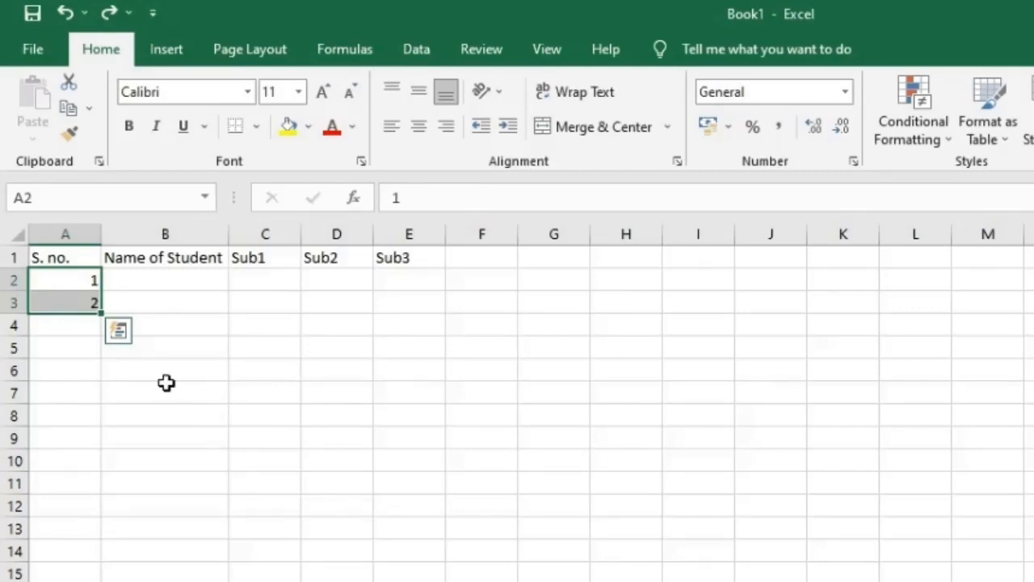
# - Try filling down from cell A3 alone to A11, and undo the fill
pyautogui.click(86, 302)
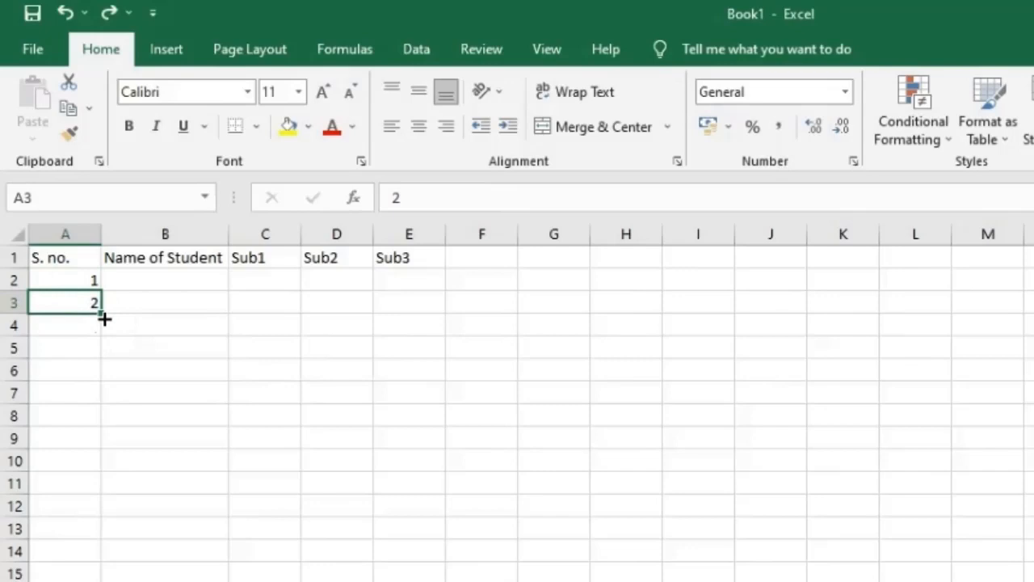
pyautogui.moveTo(104, 319); pyautogui.dragTo(105, 493)
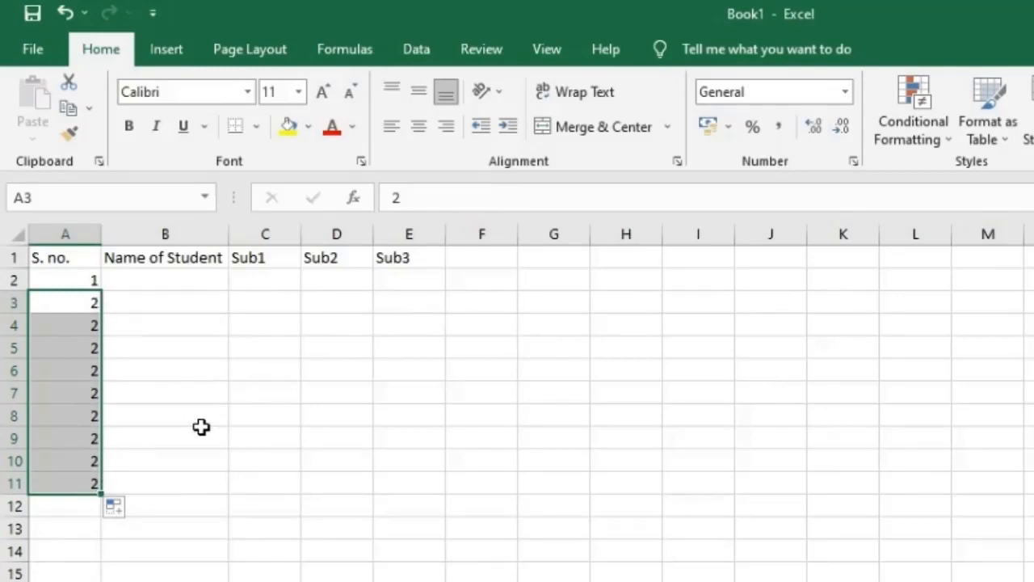
pyautogui.hotkey('ctrl', 'z')
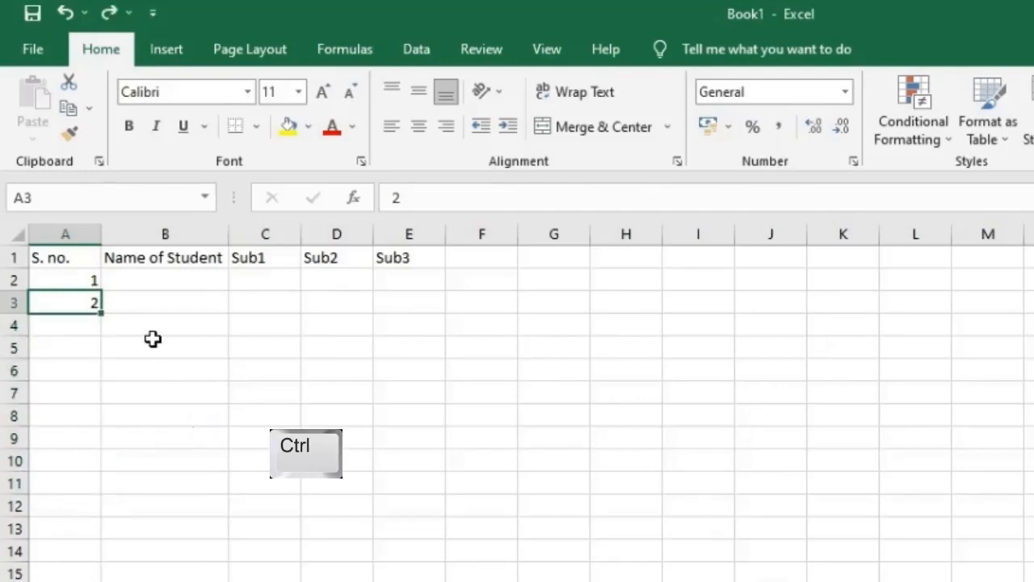
# - Try extending the number series from cells A2:A3 down to A12, and undo the fill
pyautogui.moveTo(84, 278); pyautogui.dragTo(83, 300)
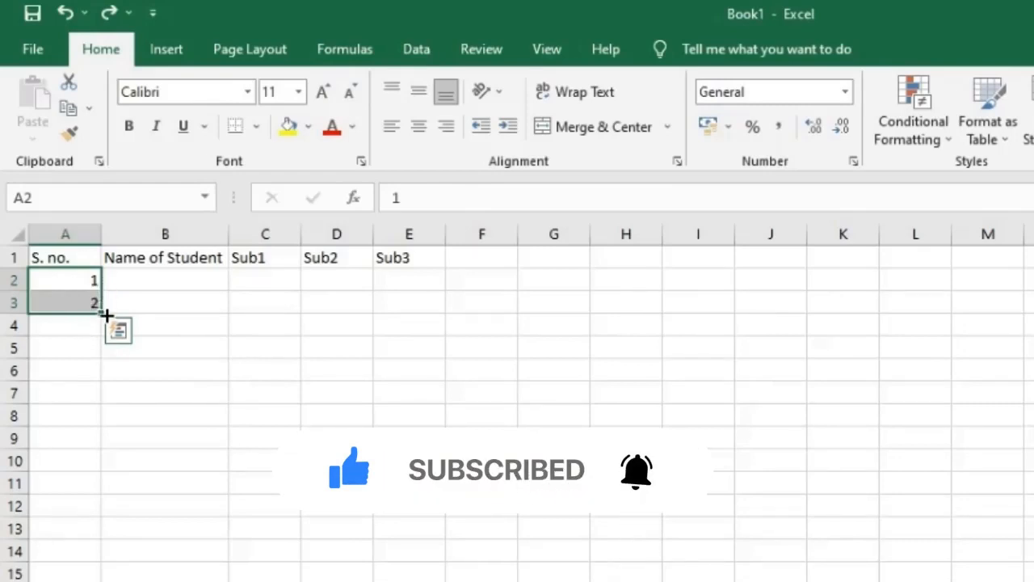
pyautogui.moveTo(103, 315); pyautogui.dragTo(94, 527)
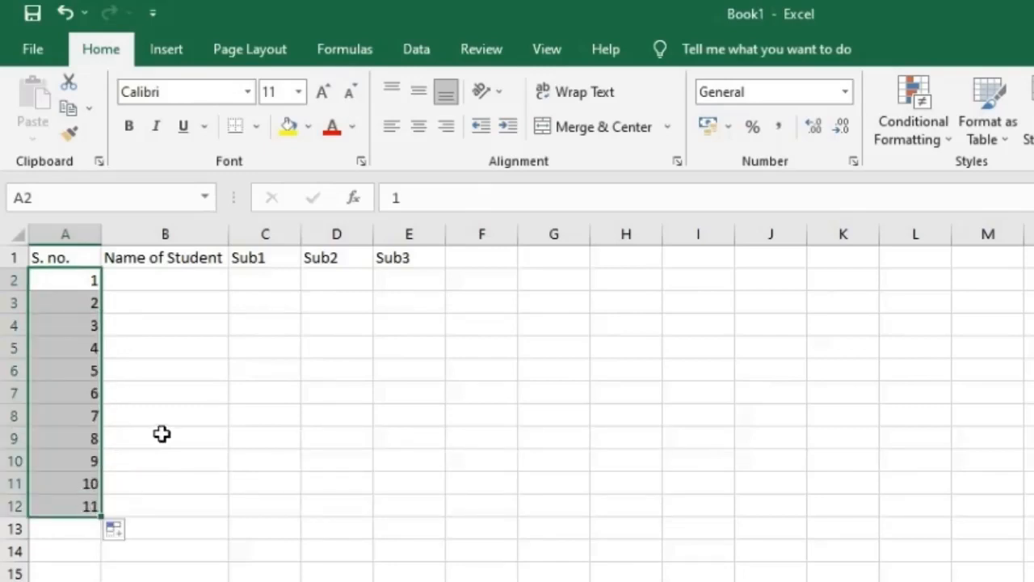
pyautogui.hotkey('ctrl', 'z')
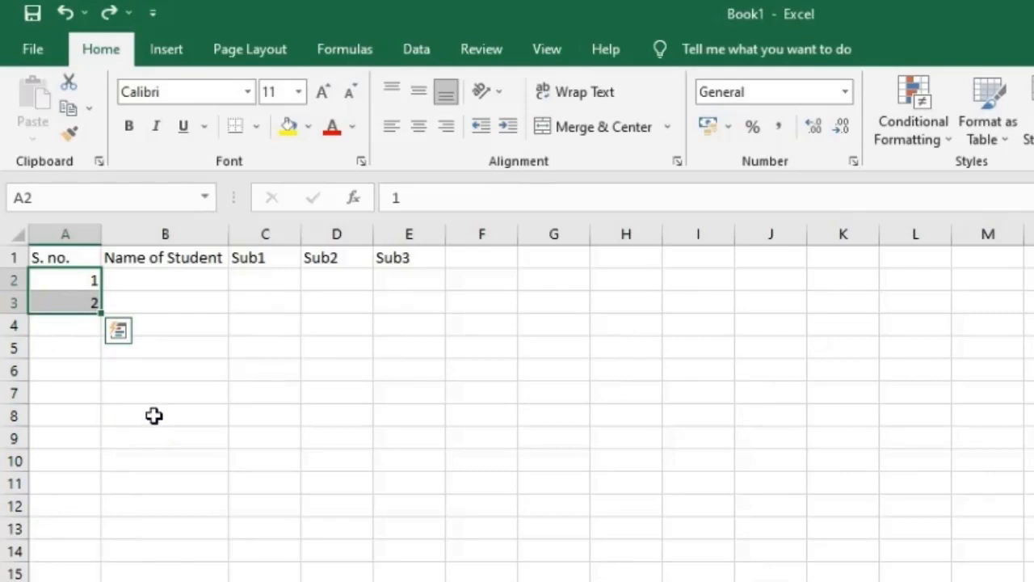
# - Remove the serial number 2 from cell A3
pyautogui.click(189, 395)
pyautogui.click(87, 301)
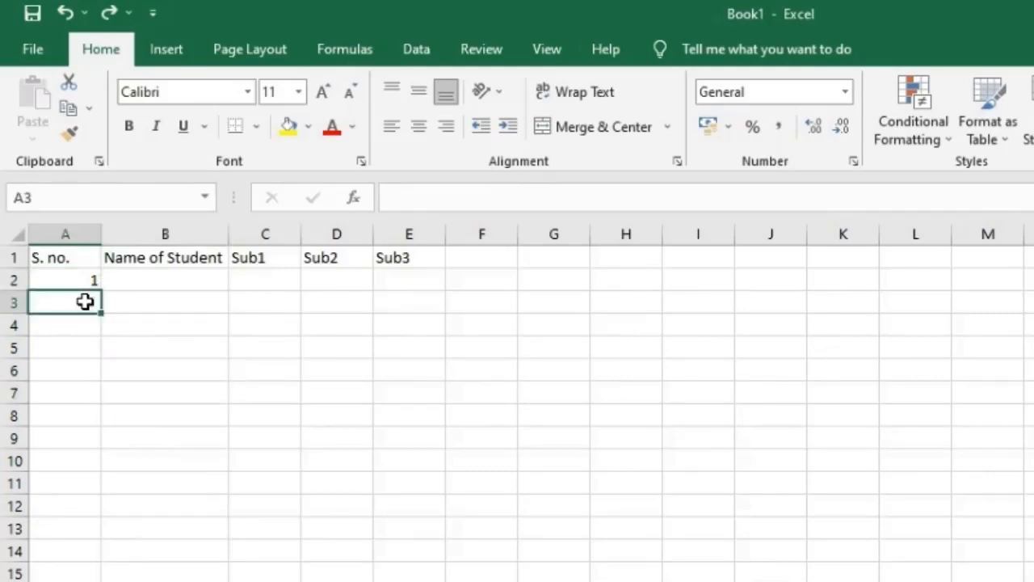
# - Try filling down from cell A2 alone to A14, and undo the fill
pyautogui.click(86, 279)
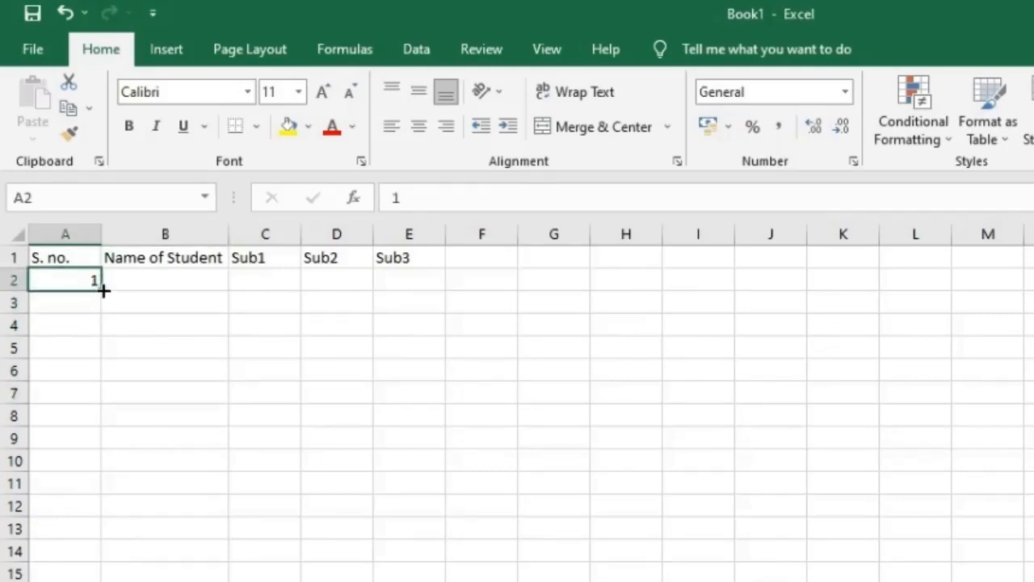
pyautogui.moveTo(104, 290); pyautogui.dragTo(97, 555)
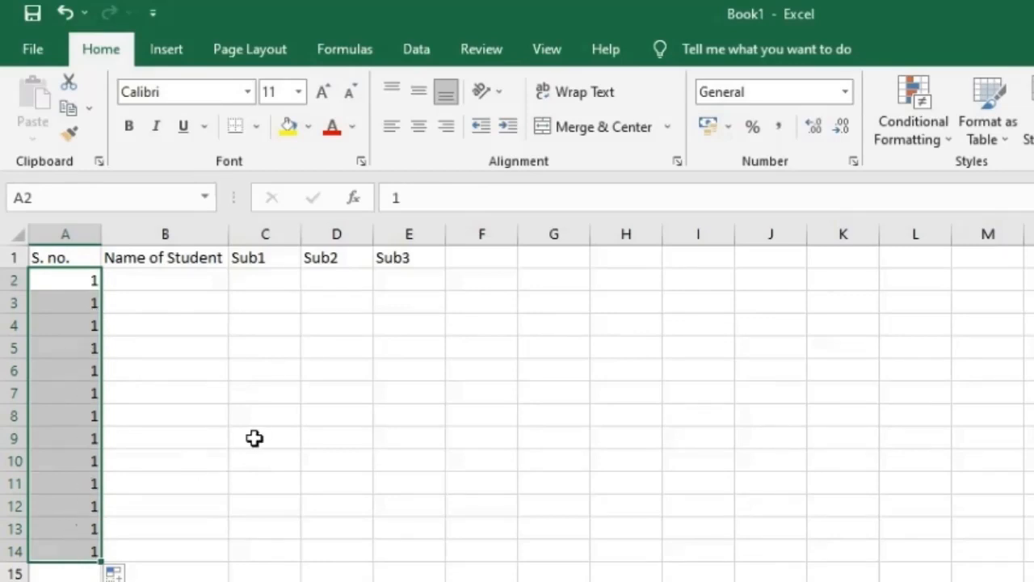
pyautogui.hotkey('ctrl', 'z')
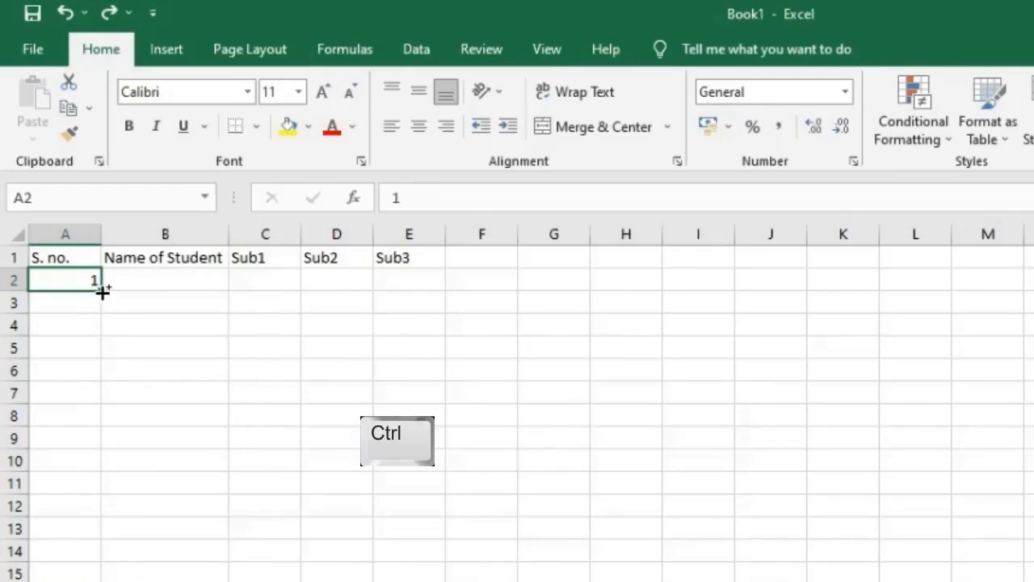
# - Fill cell A2 down to A5 as an incrementing series giving serial numbers 1 to 4
pyautogui.moveTo(101, 289); pyautogui.dragTo(103, 361)
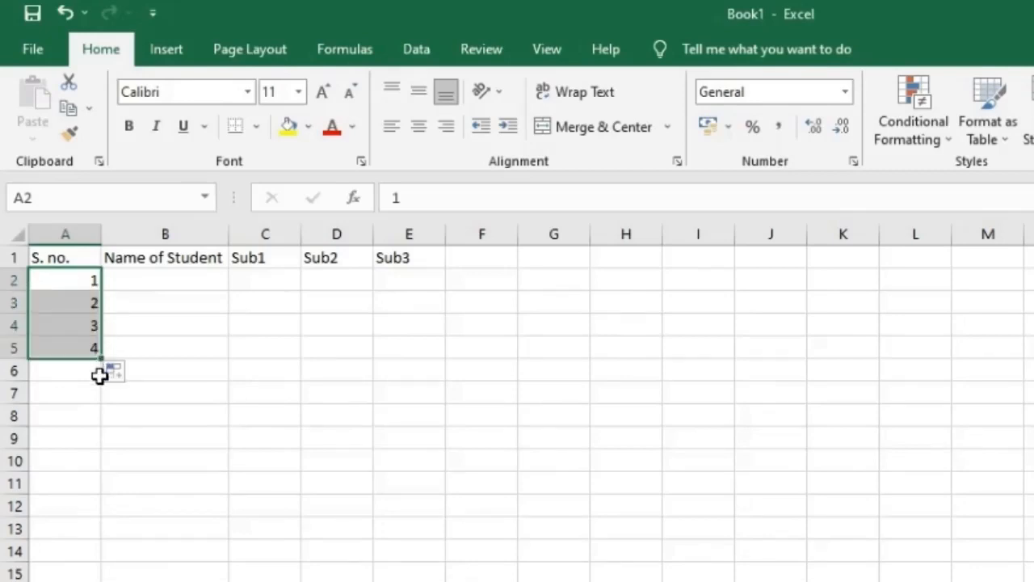
pyautogui.click(165, 389)
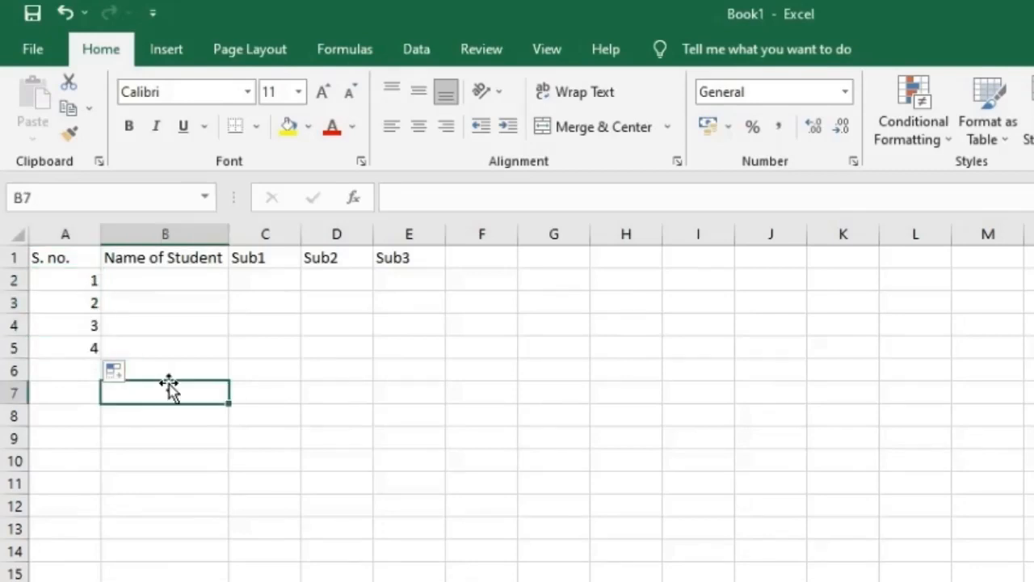
pyautogui.click(173, 327)
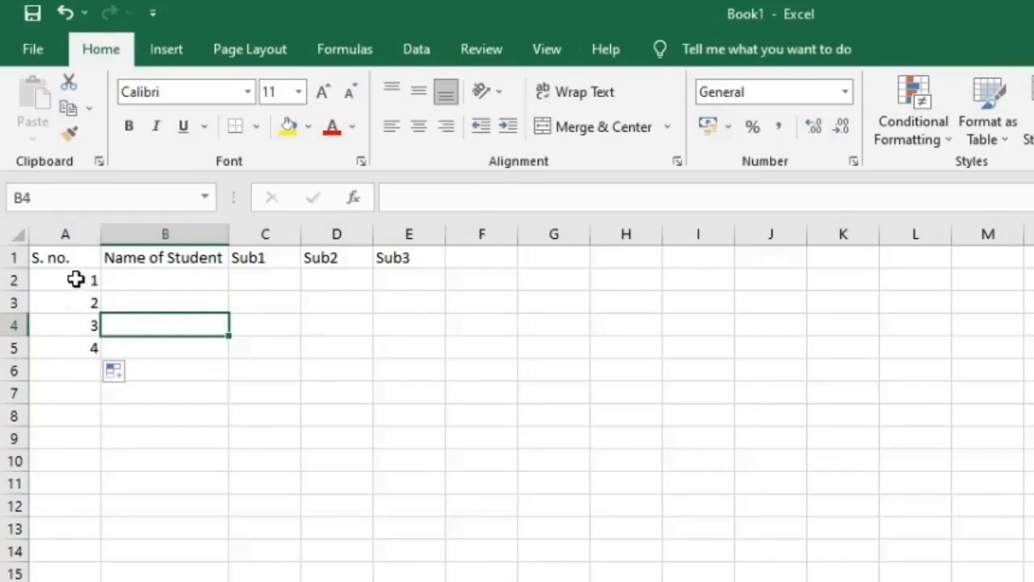
pyautogui.click(76, 280)
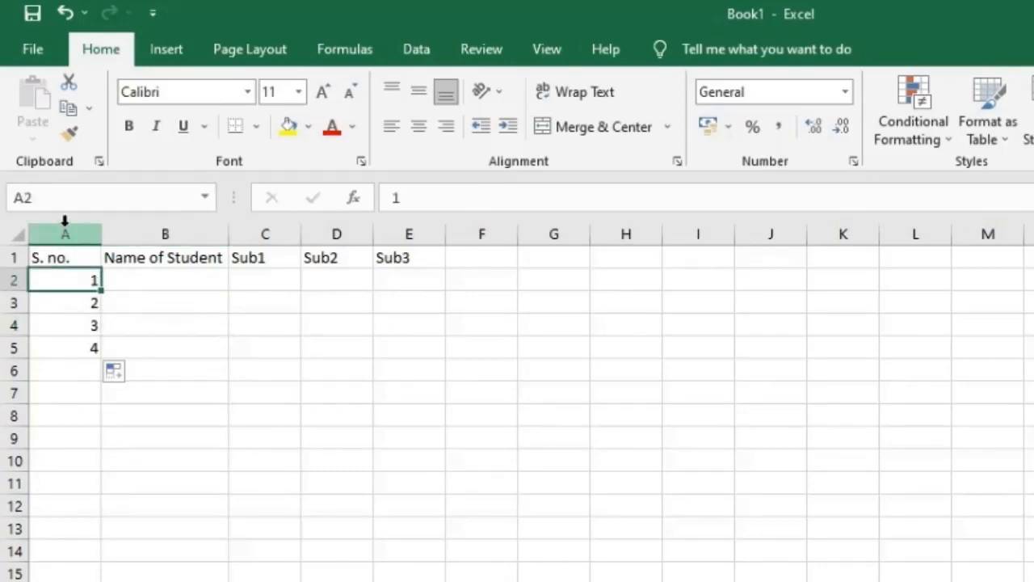
pyautogui.click(65, 226)
pyautogui.click(65, 297)
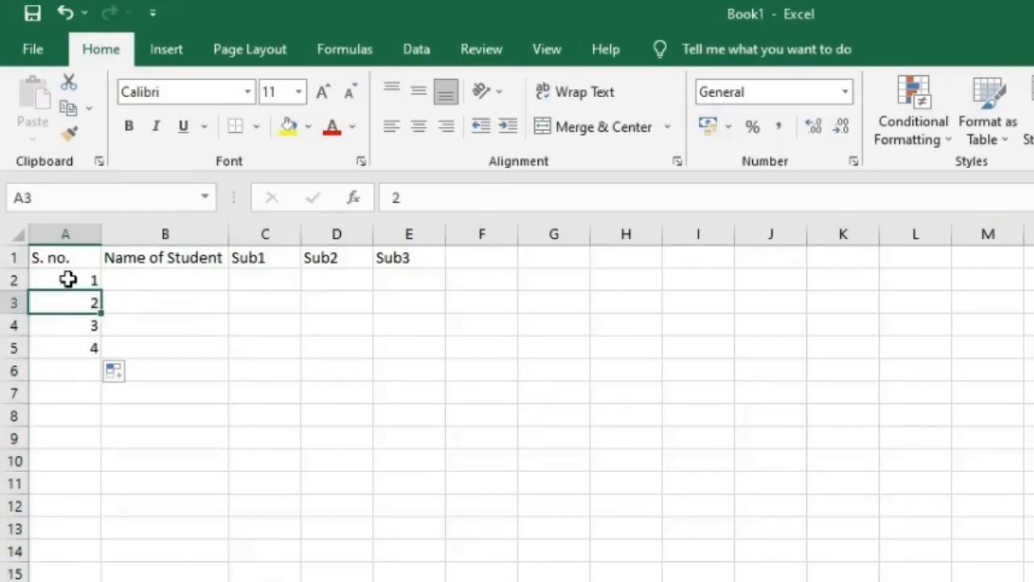
pyautogui.click(68, 280)
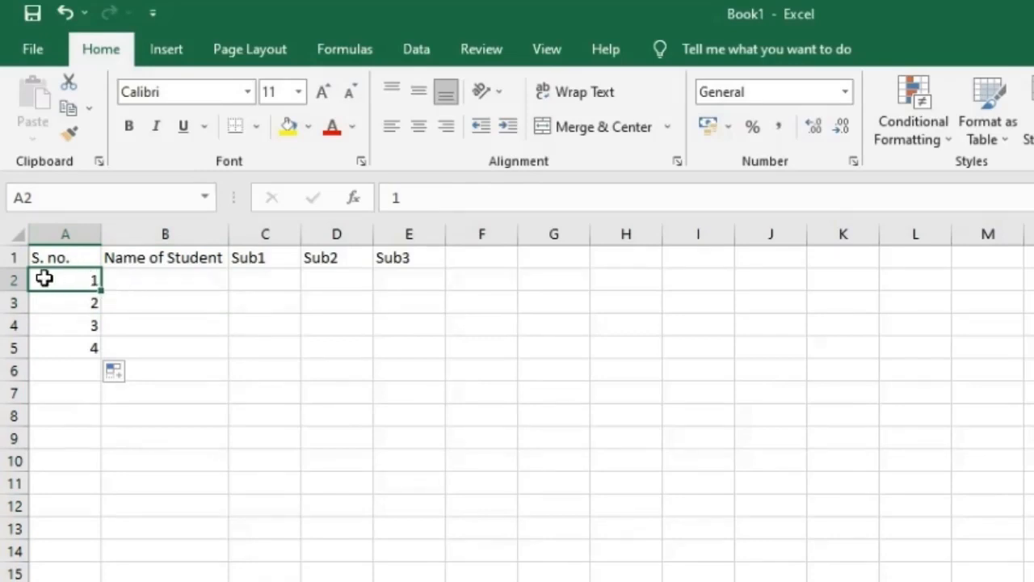
pyautogui.click(356, 454)
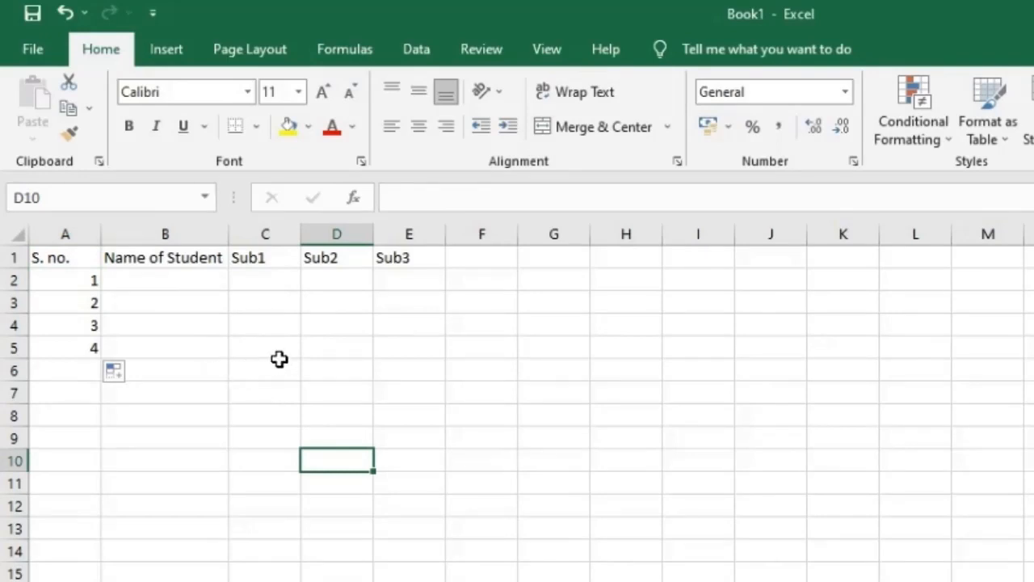
# - Enter the sample numbers 2, 6, 45 and 78 in cells C6:C9
pyautogui.click(277, 361)
pyautogui.write('2')
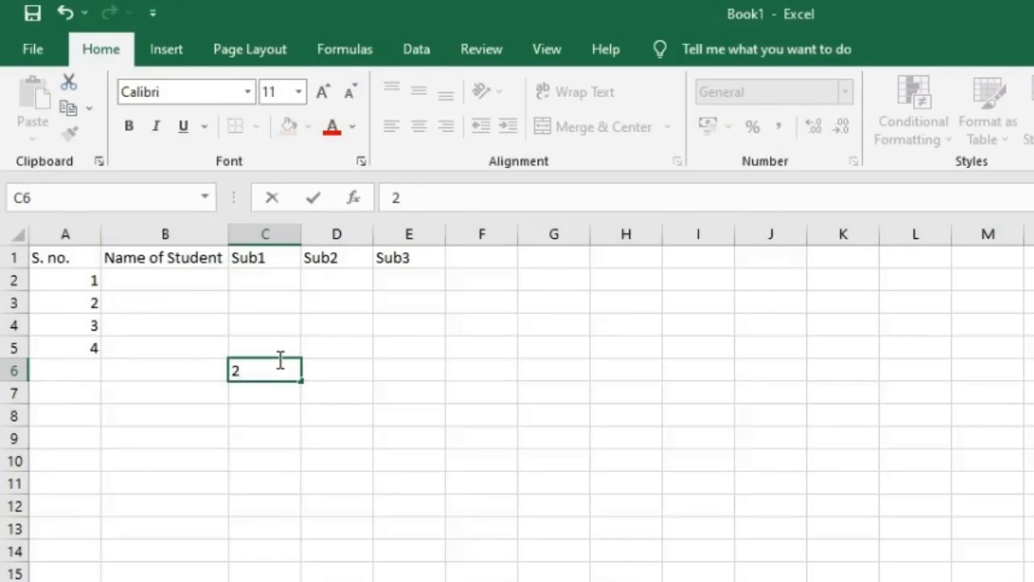
pyautogui.press('Return')
pyautogui.write('6')
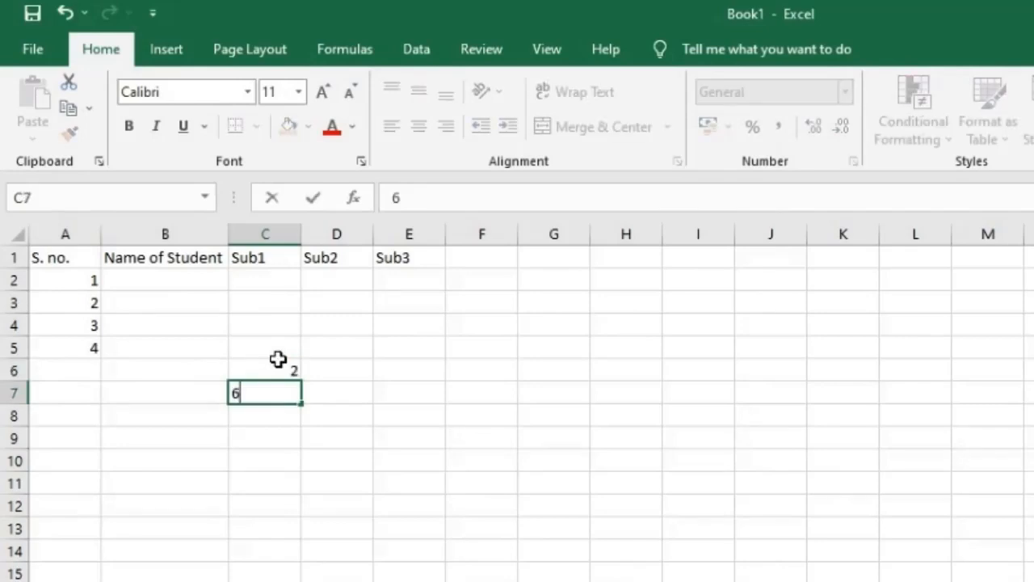
pyautogui.press('Return')
pyautogui.write('45')
pyautogui.press('Return')
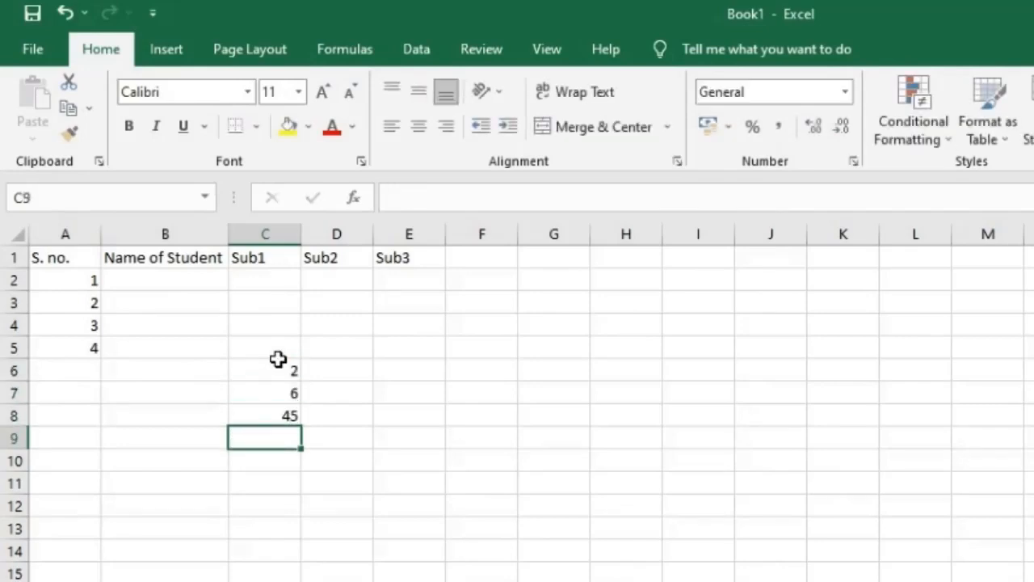
pyautogui.write('78')
pyautogui.press('Return')
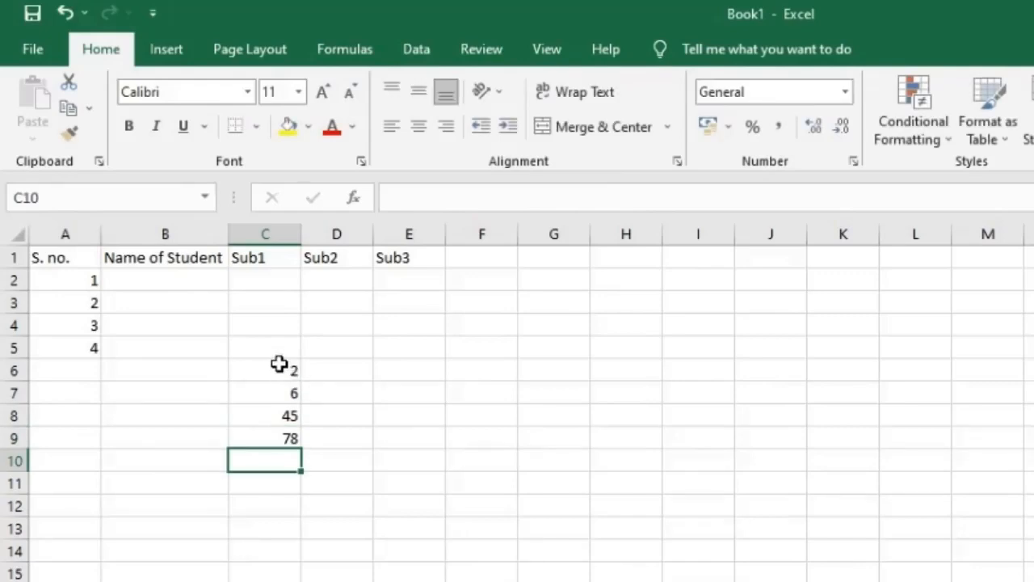
pyautogui.moveTo(279, 365); pyautogui.dragTo(277, 417)
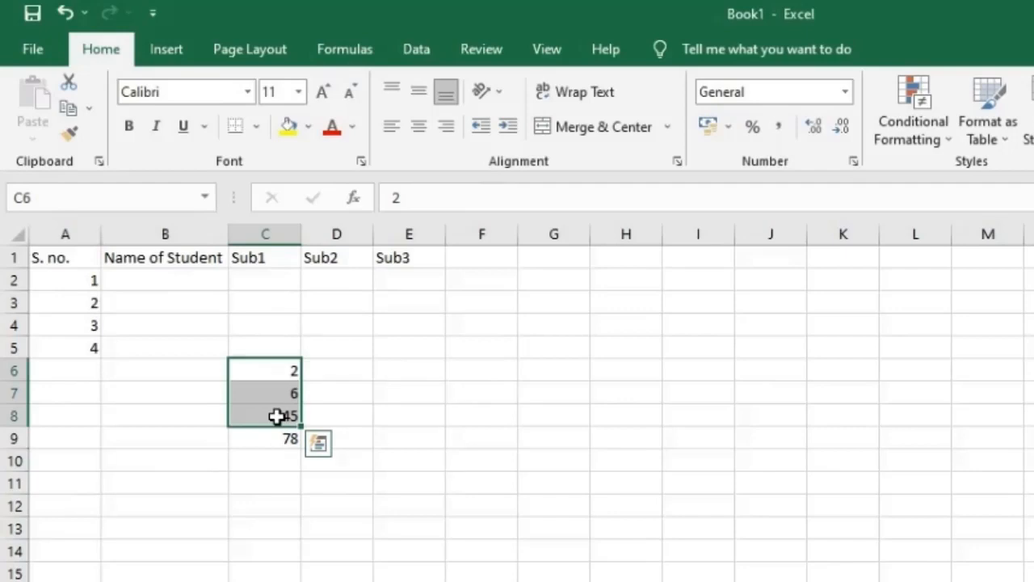
pyautogui.click(283, 462)
# - Enter the sample letters a, b, c, d and e in cells B6:B10
pyautogui.click(202, 376)
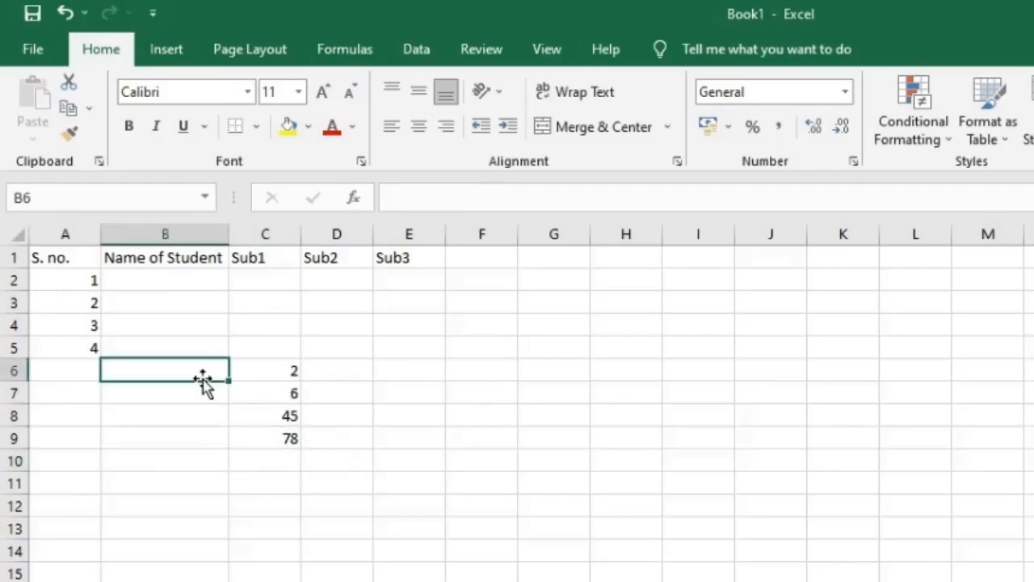
pyautogui.write('a')
pyautogui.press('Return')
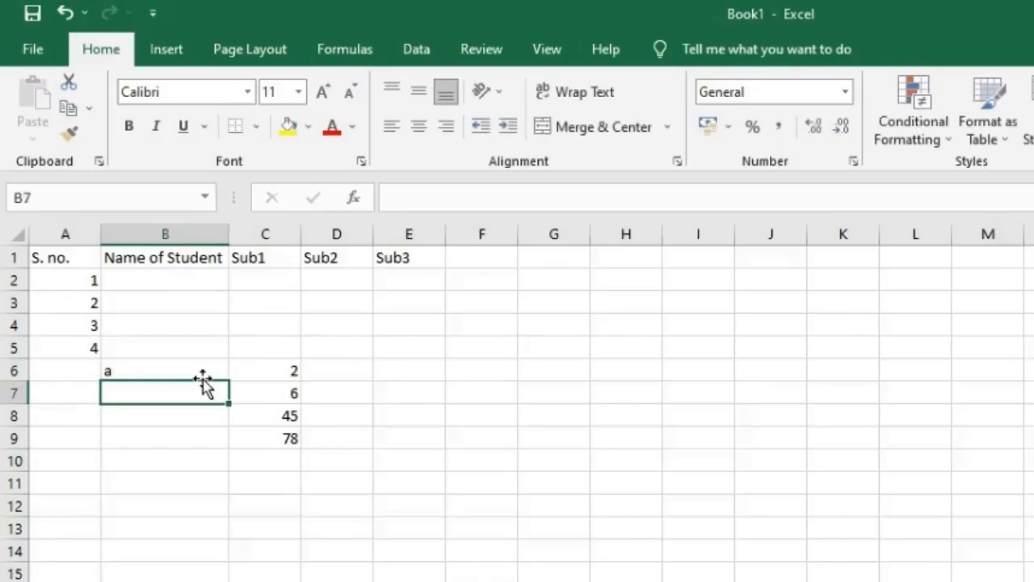
pyautogui.write('b')
pyautogui.press('Return')
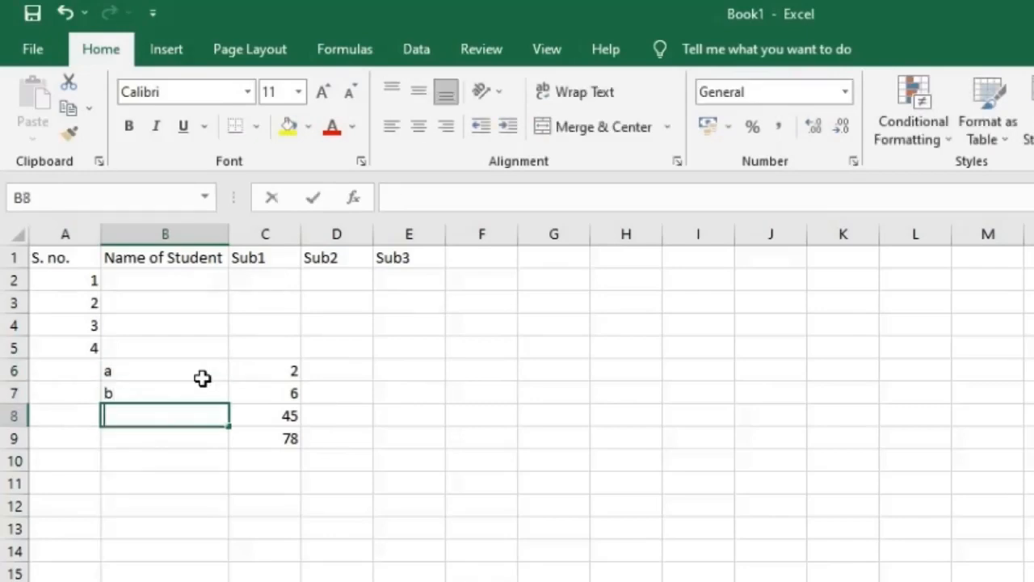
pyautogui.write('c')
pyautogui.press('Return')
pyautogui.write('d')
pyautogui.press('Return')
pyautogui.write('e')
pyautogui.press('Return')
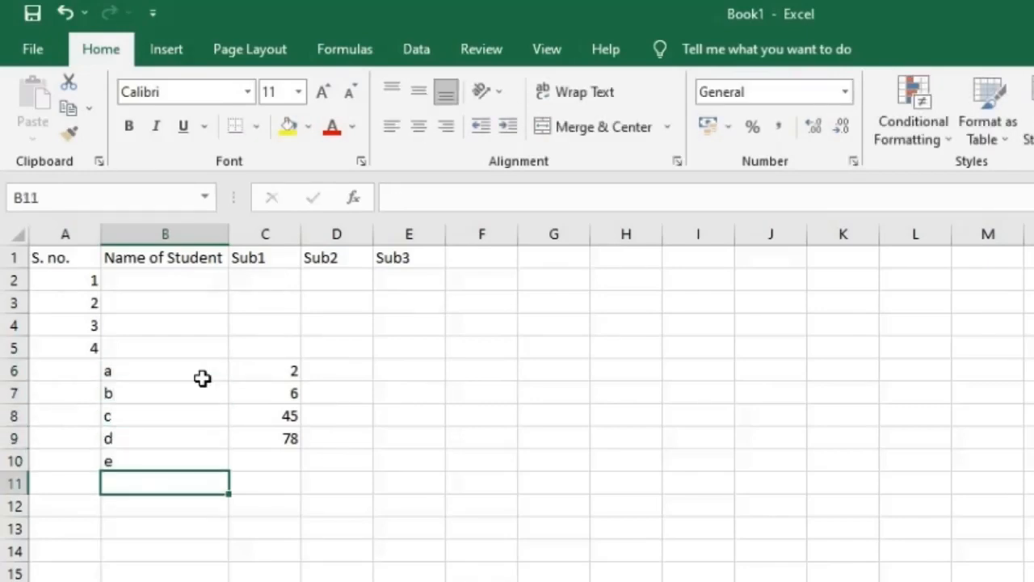
pyautogui.click(194, 370)
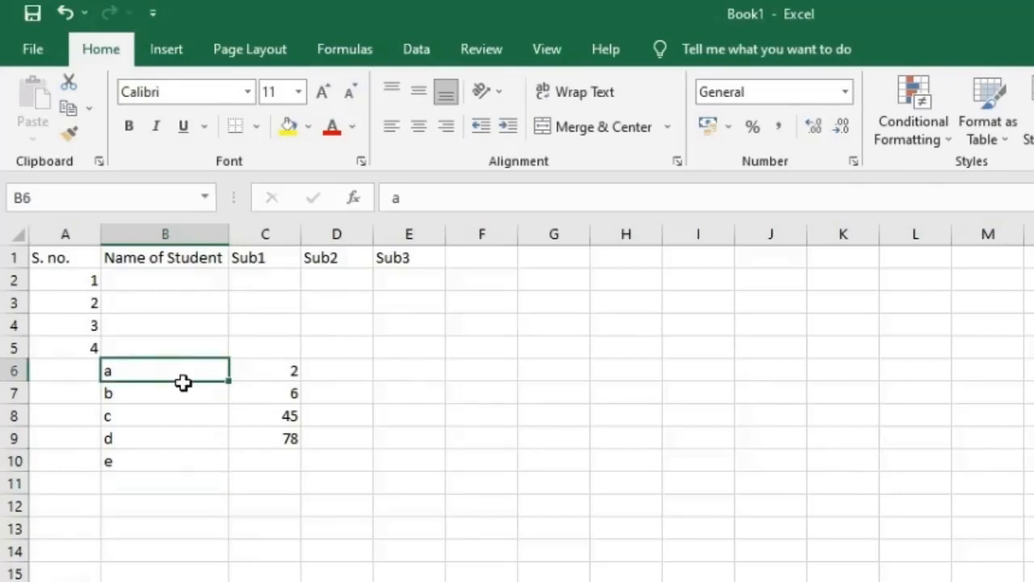
pyautogui.moveTo(183, 381); pyautogui.dragTo(162, 457)
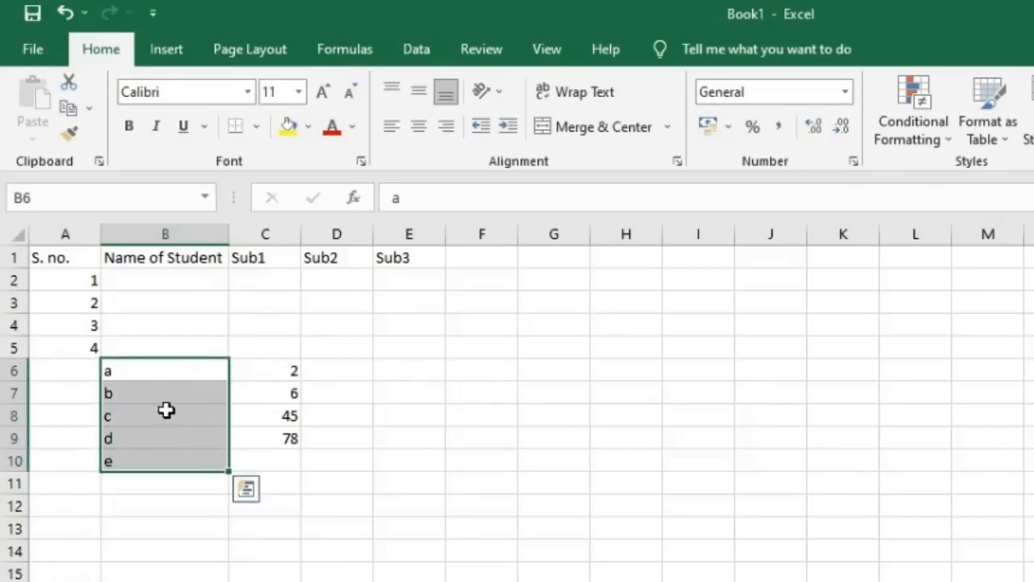
pyautogui.click(165, 393)
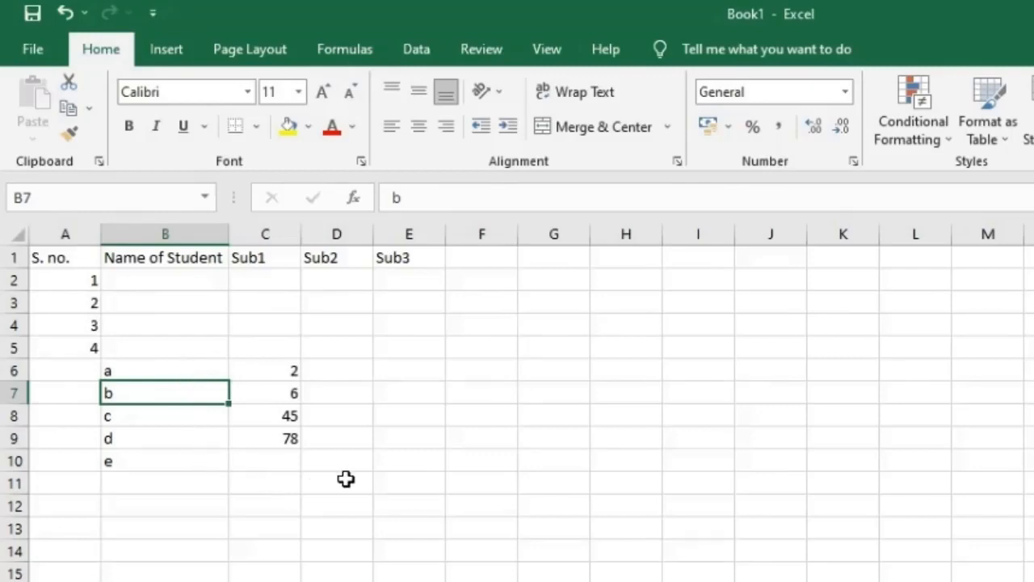
pyautogui.moveTo(296, 464); pyautogui.dragTo(246, 489)
pyautogui.moveTo(265, 370); pyautogui.dragTo(265, 460)
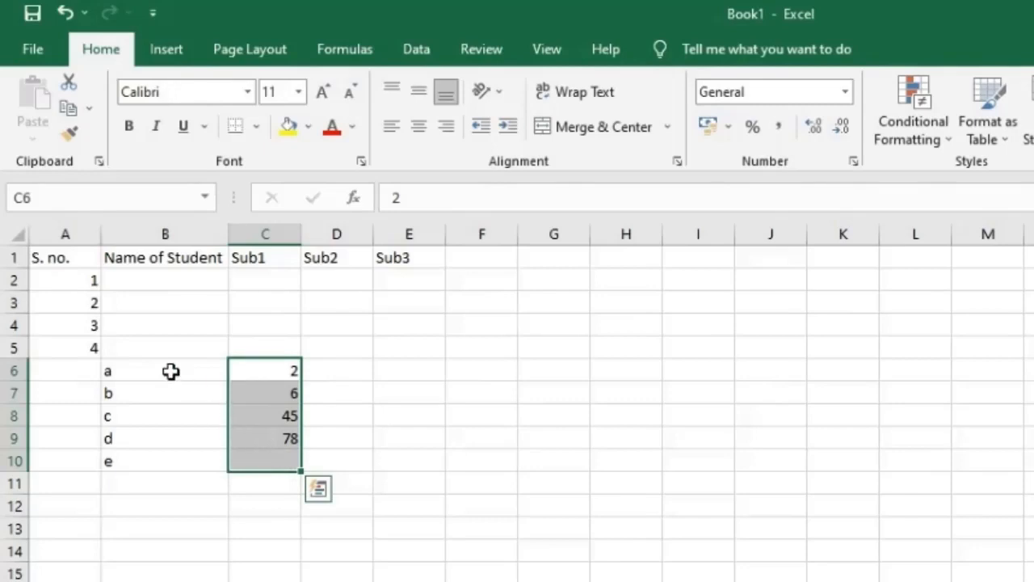
pyautogui.moveTo(170, 371); pyautogui.dragTo(164, 460)
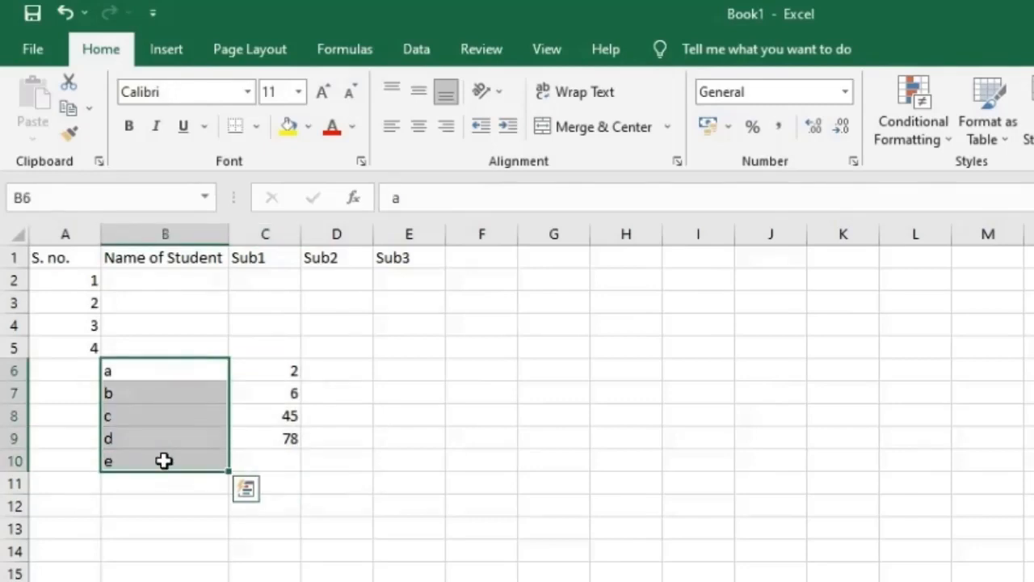
pyautogui.click(156, 371)
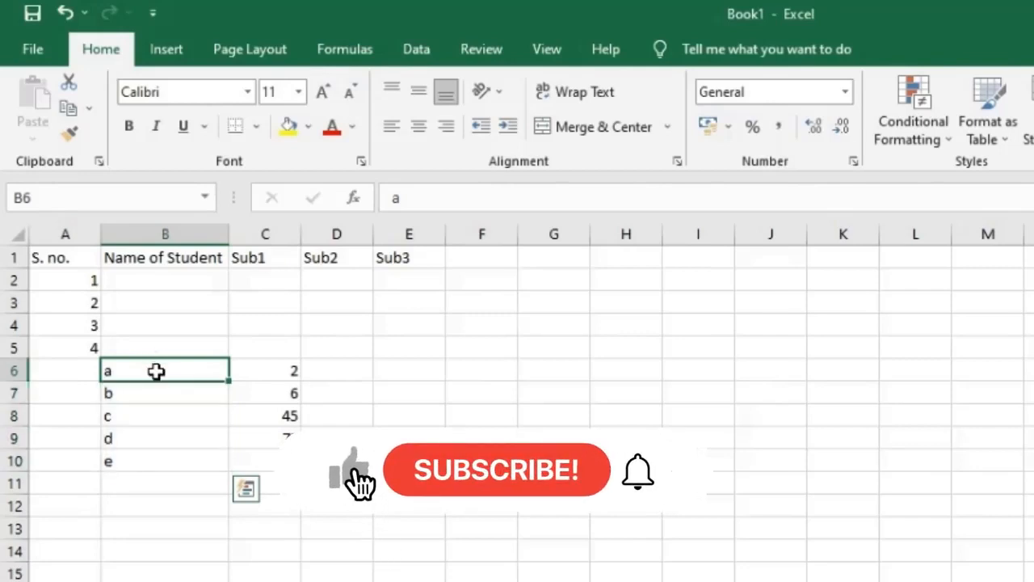
# - Clear the sample letters and numbers from the range B6:C11
pyautogui.moveTo(156, 371); pyautogui.dragTo(267, 483)
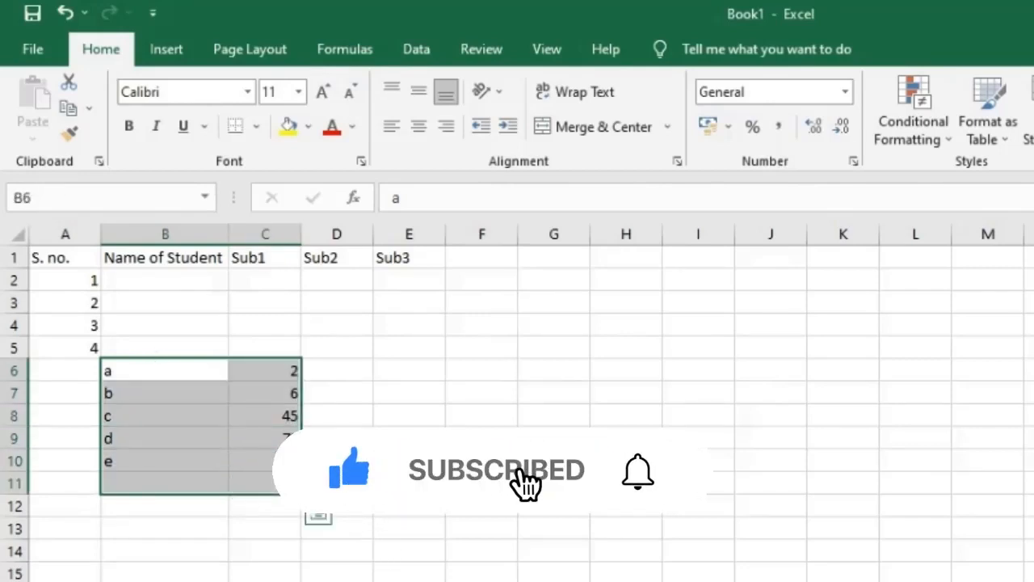
pyautogui.press('Delete')
pyautogui.doubleClick(356, 412)
# - Enter the four students' names in cells B2:B5, one beside each serial number
pyautogui.click(162, 286)
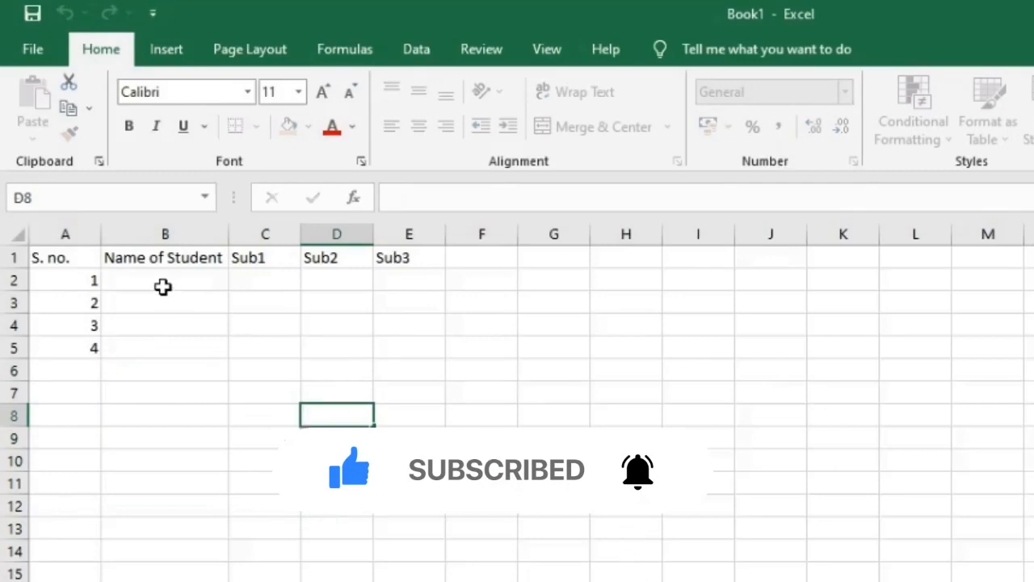
pyautogui.click(162, 287)
pyautogui.write('Ram')
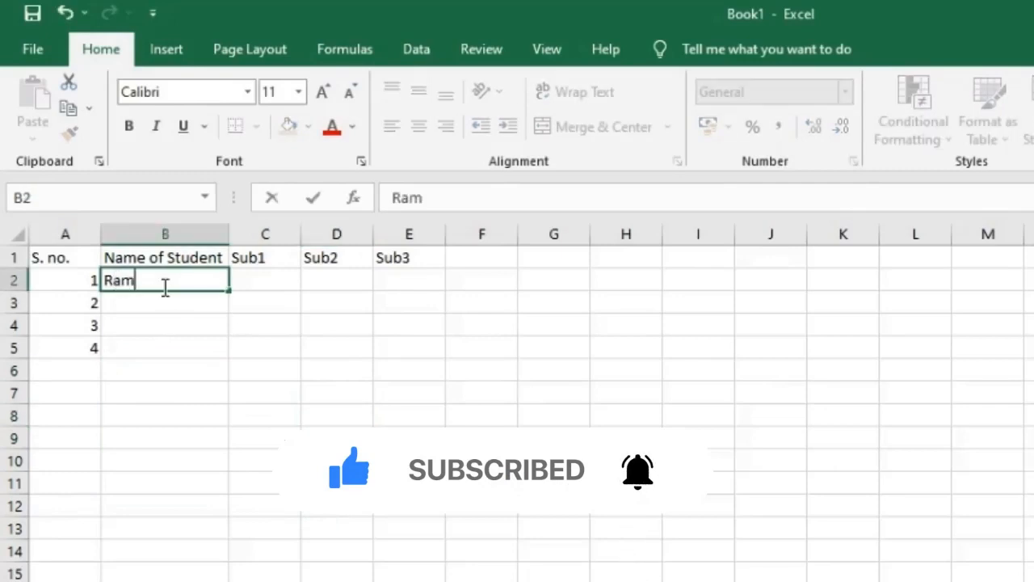
pyautogui.press('Return')
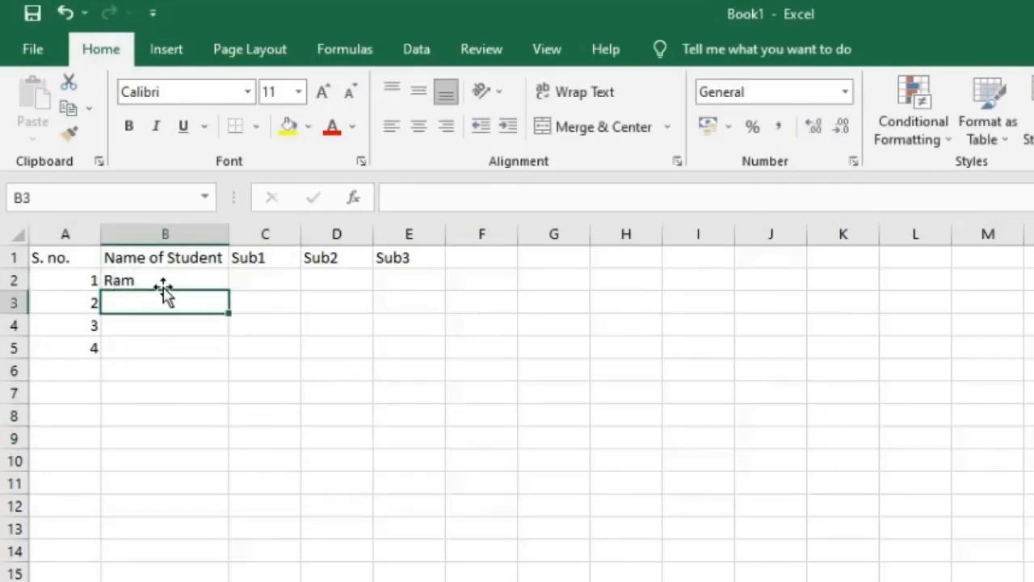
pyautogui.write('Ramu')
pyautogui.press('Return')
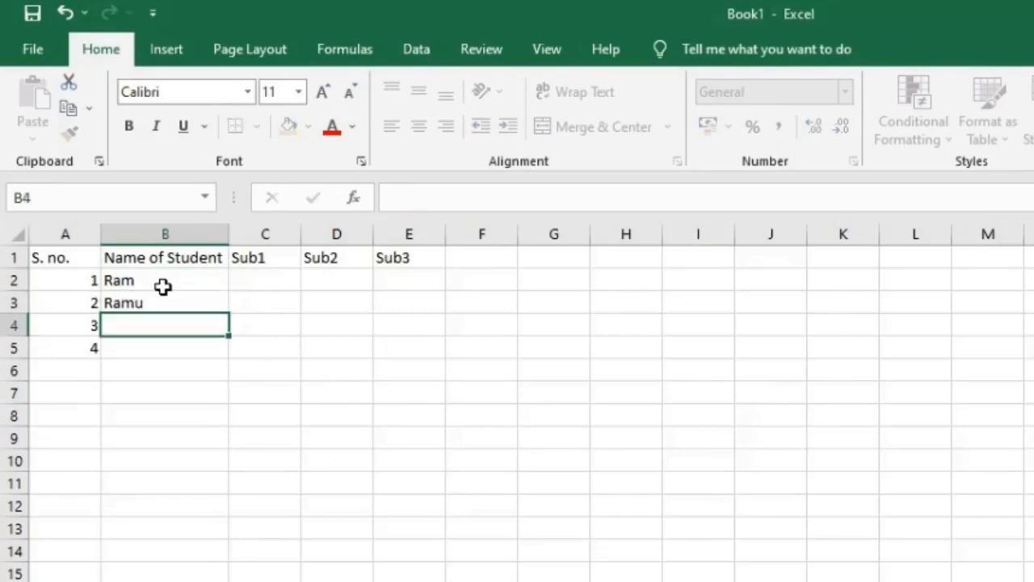
pyautogui.write('Shyam')
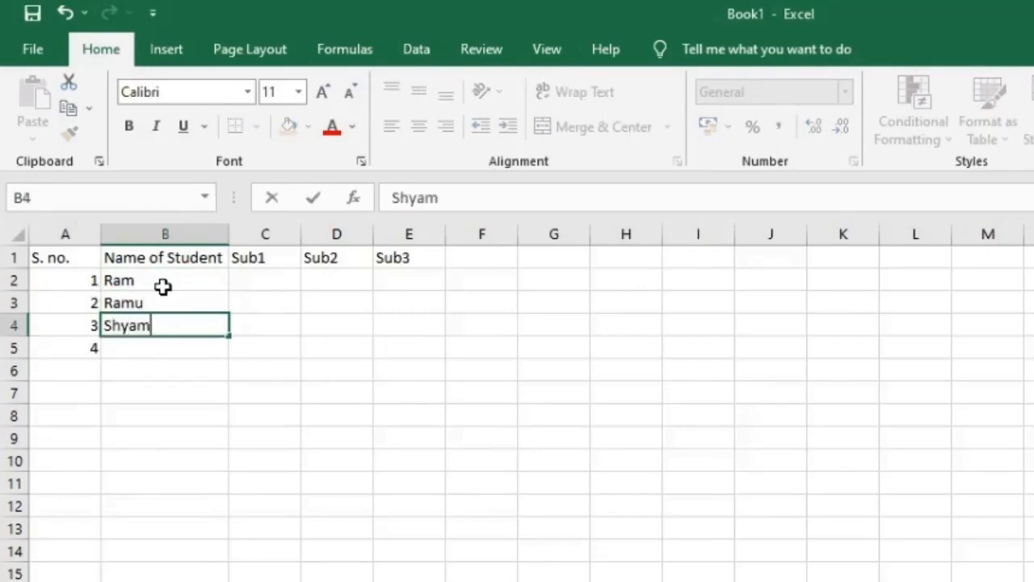
pyautogui.press('Return')
pyautogui.write('Ran')
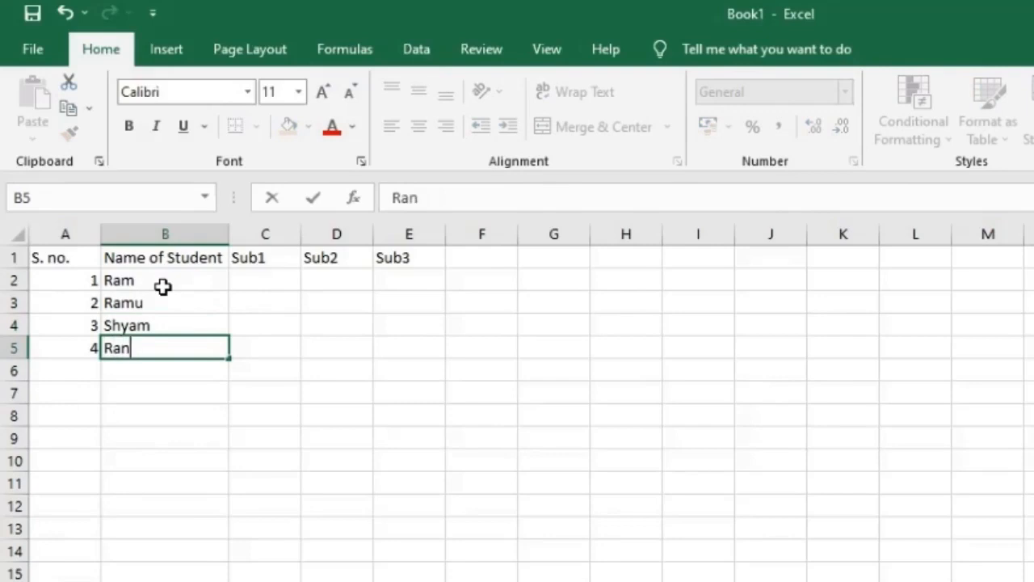
pyautogui.write('i')
pyautogui.press('Return')
# - Enter 35 in cell C2 as the first student's Sub1 mark
pyautogui.press('Up')
pyautogui.press('Up')
pyautogui.press('Right')
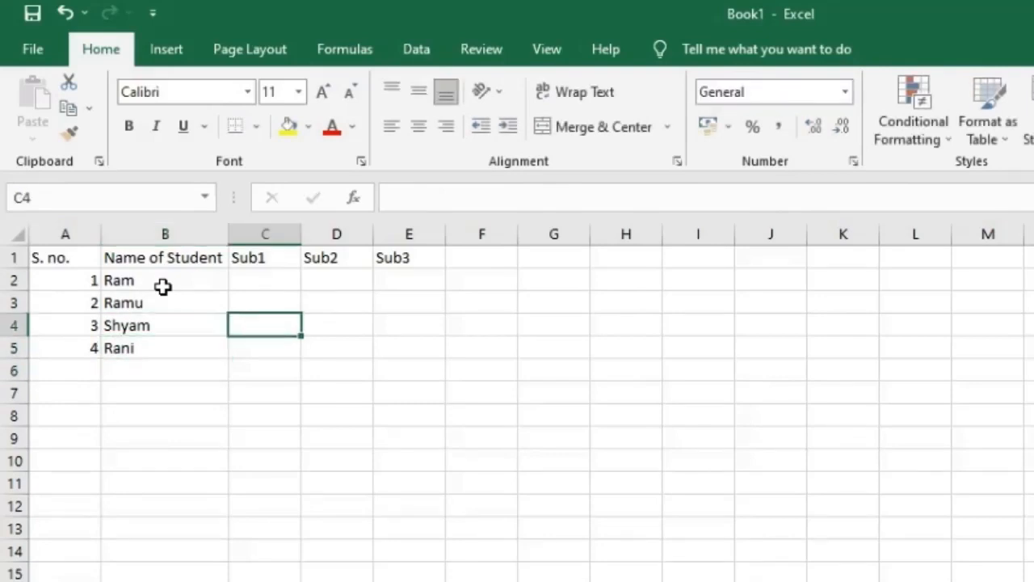
pyautogui.press('Up')
pyautogui.press('Up')
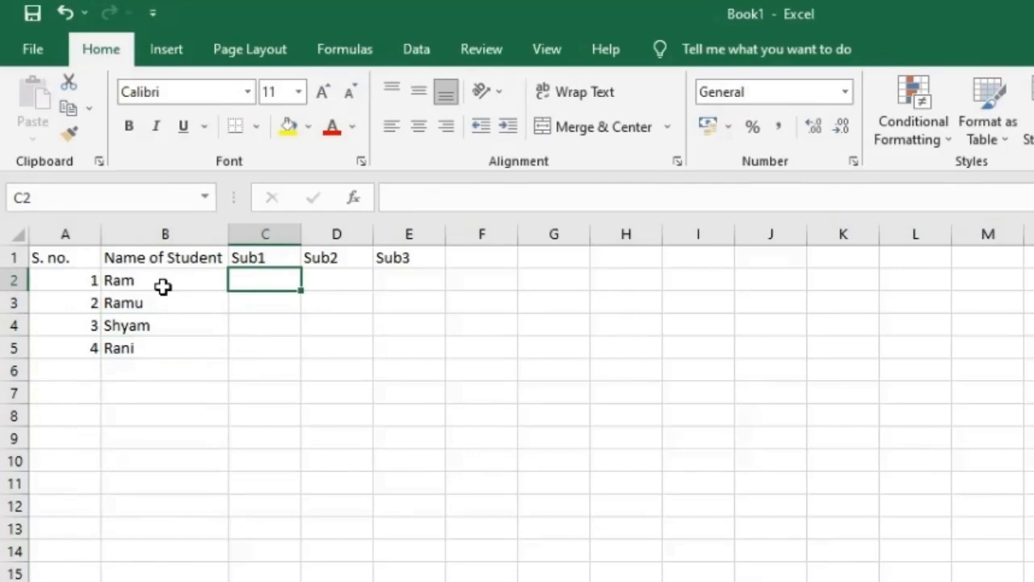
pyautogui.write('35')
pyautogui.press('Return')
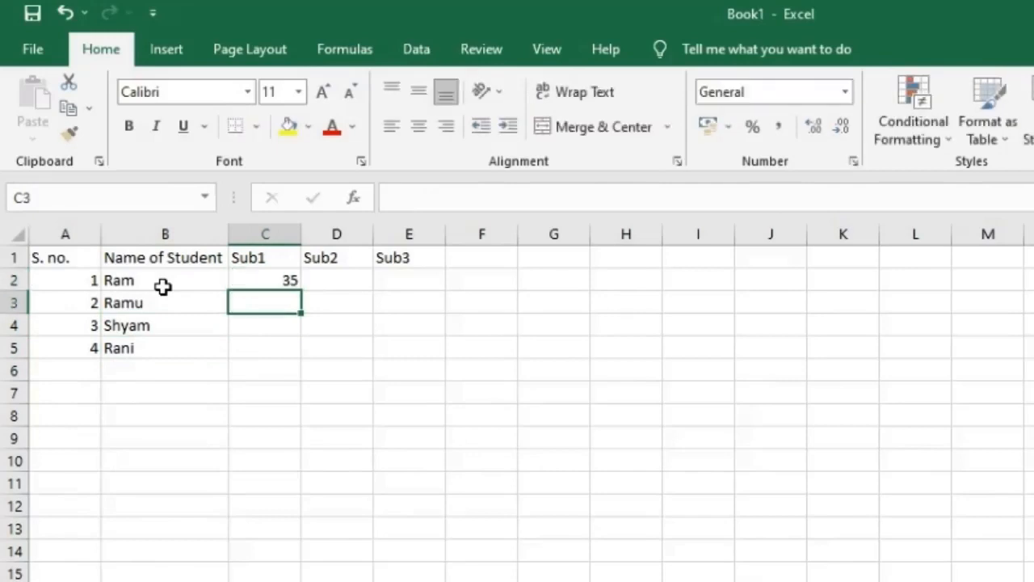
# - Enter the remaining Sub1 marks 26, 48 and 59 in cells C3:C5
pyautogui.write('26')
pyautogui.press('Return')
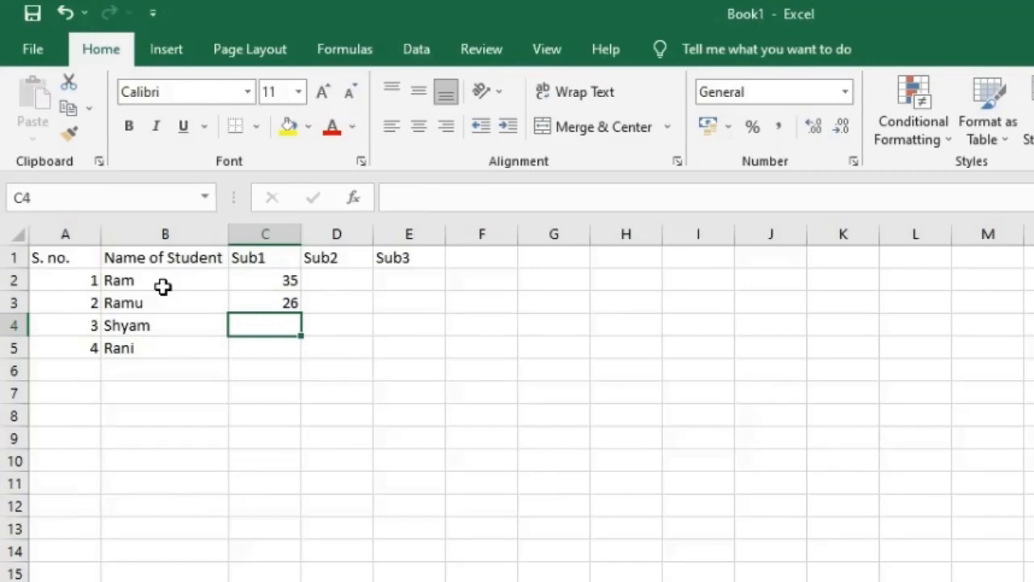
pyautogui.write('48')
pyautogui.press('Return')
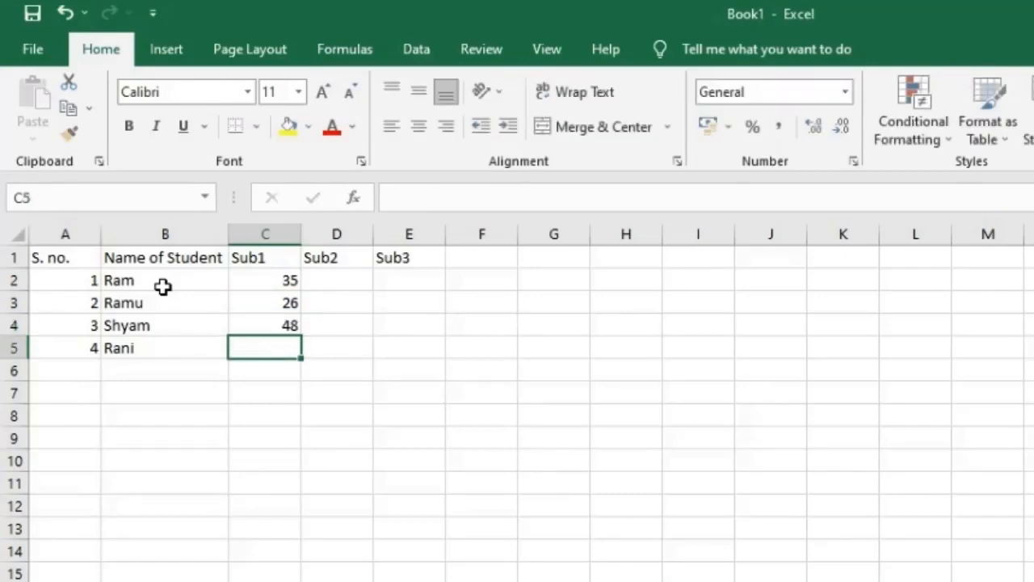
pyautogui.write('59')
pyautogui.press('Return')
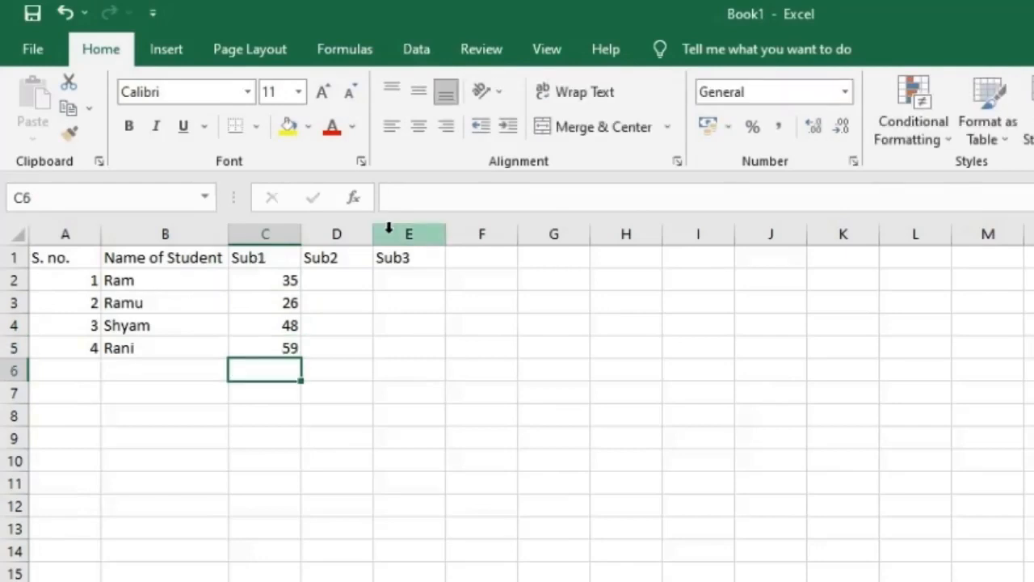
# - Enter the Sub2 marks 55, 25, 85 and 98 for the four students in cells D2:D5
pyautogui.click(360, 281)
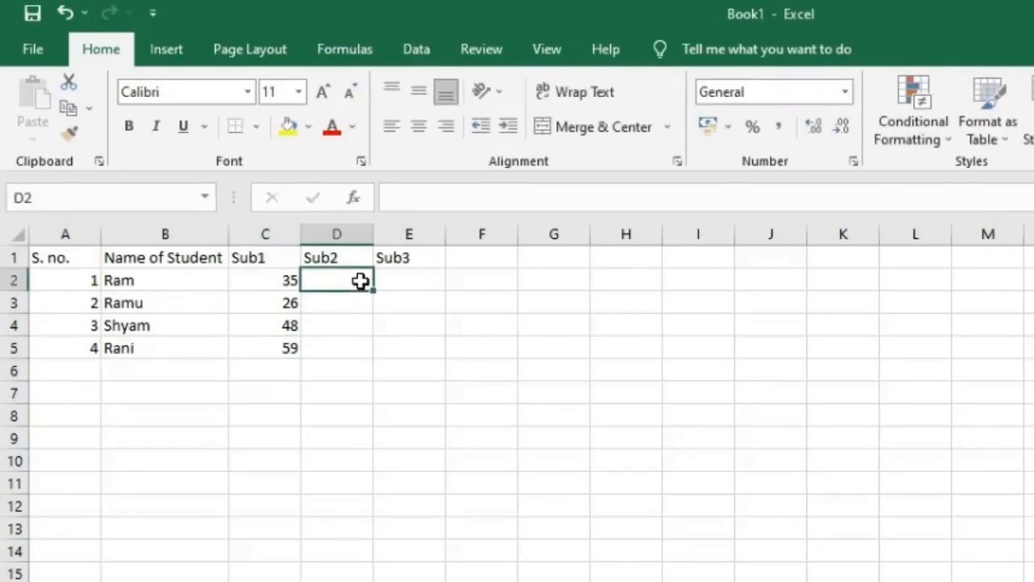
pyautogui.write('55')
pyautogui.press('Return')
pyautogui.write('25')
pyautogui.press('Return')
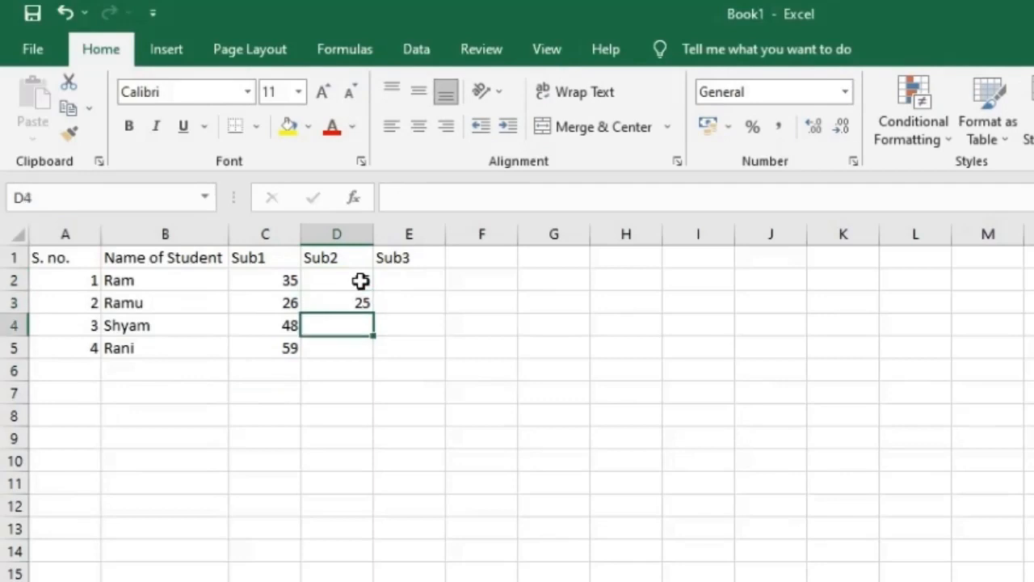
pyautogui.write('85')
pyautogui.press('Return')
pyautogui.write('98')
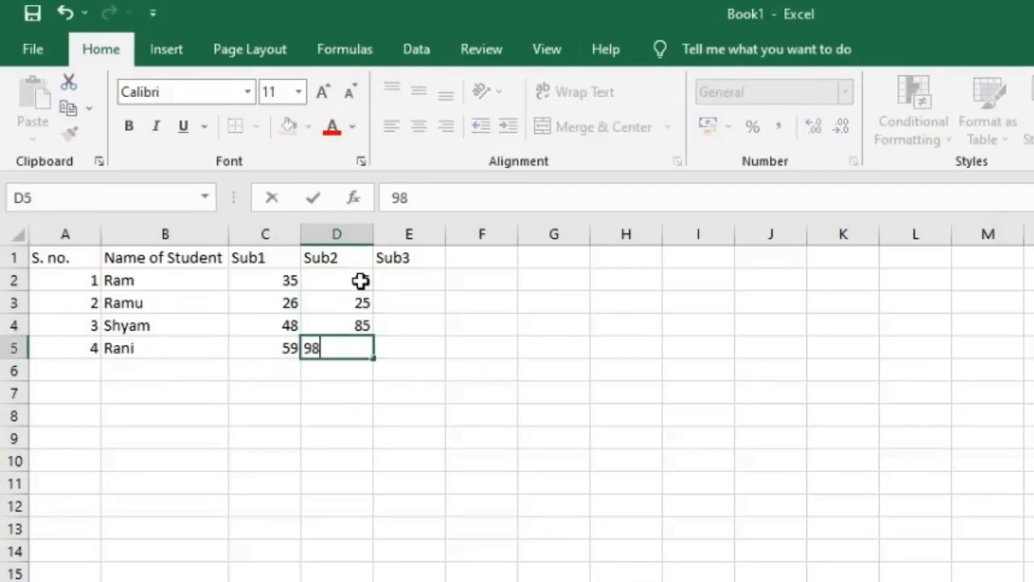
pyautogui.press('Return')
# - Enter the Sub3 marks 78, 95, 55 and 24 for the four students in cells E2:E5
pyautogui.click(400, 280)
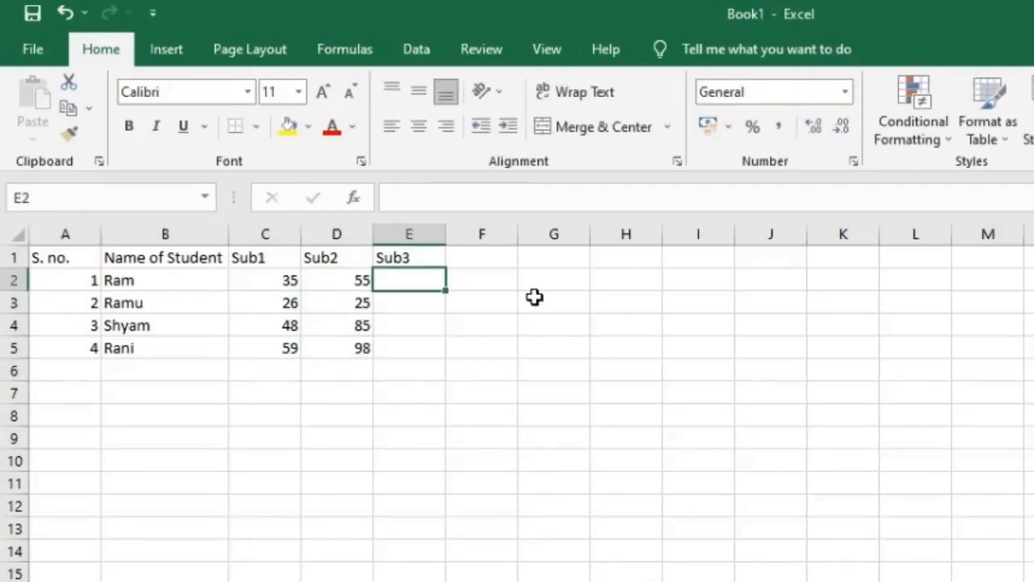
pyautogui.write('78')
pyautogui.press('Return')
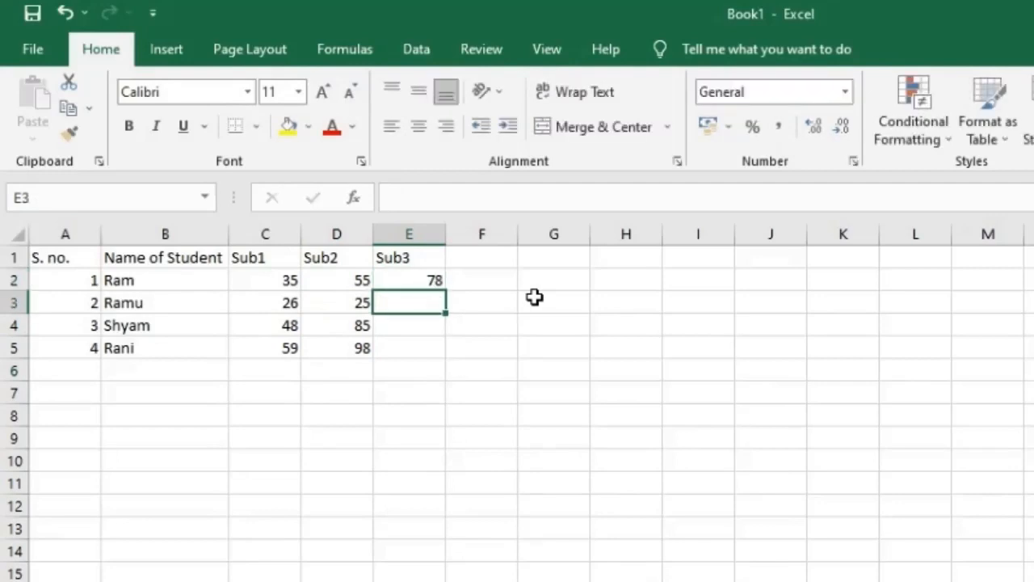
pyautogui.write('95')
pyautogui.press('Return')
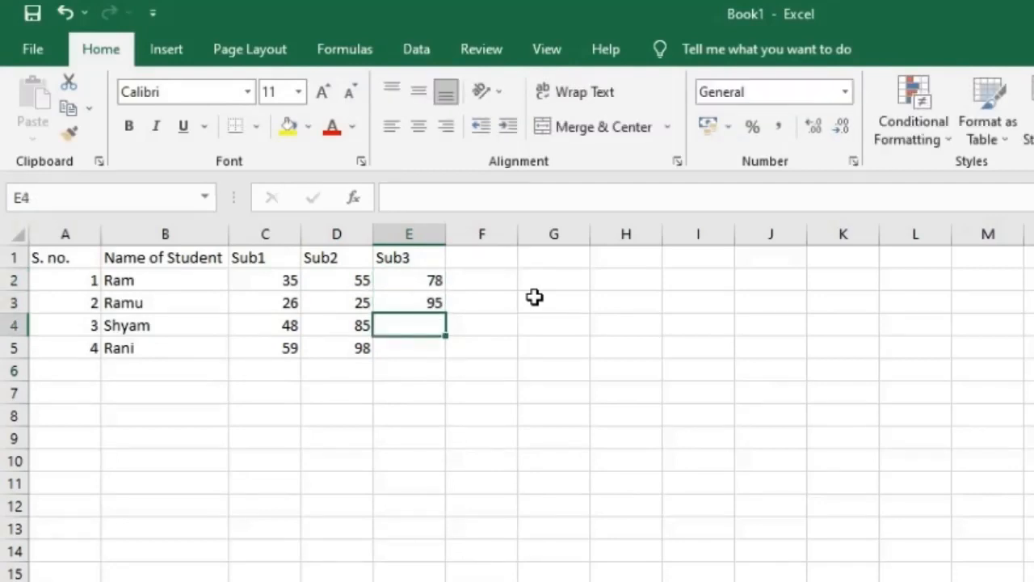
pyautogui.write('55')
pyautogui.press('Return')
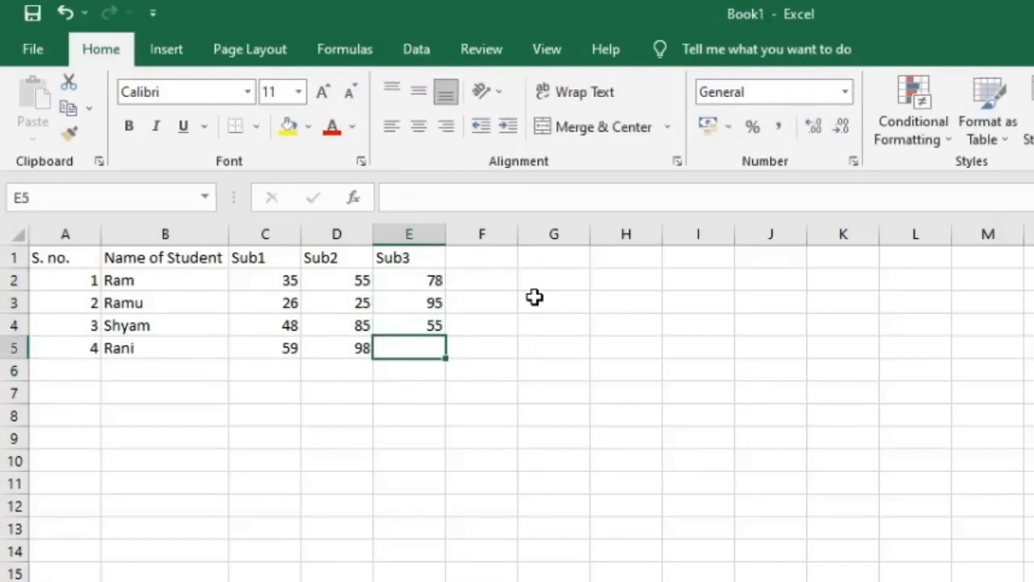
pyautogui.write('24')
pyautogui.press('Return')
pyautogui.click(411, 327)
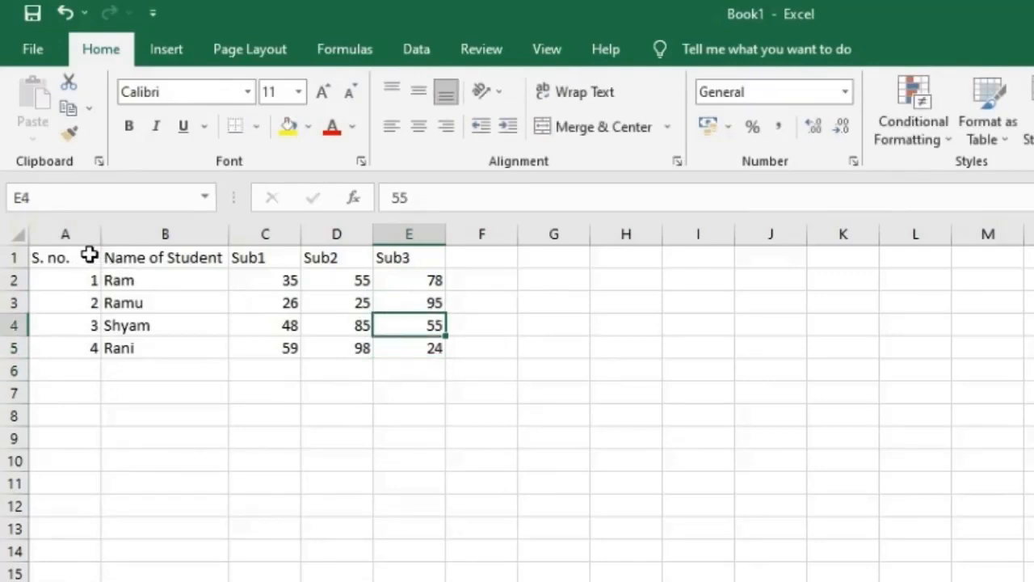
pyautogui.moveTo(89, 255); pyautogui.dragTo(185, 342)
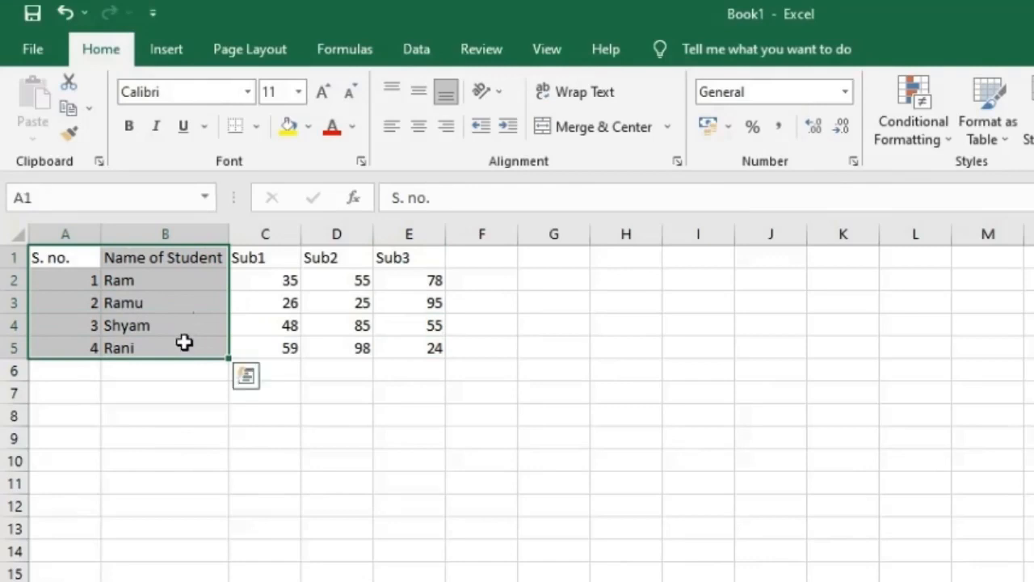
pyautogui.click(173, 233)
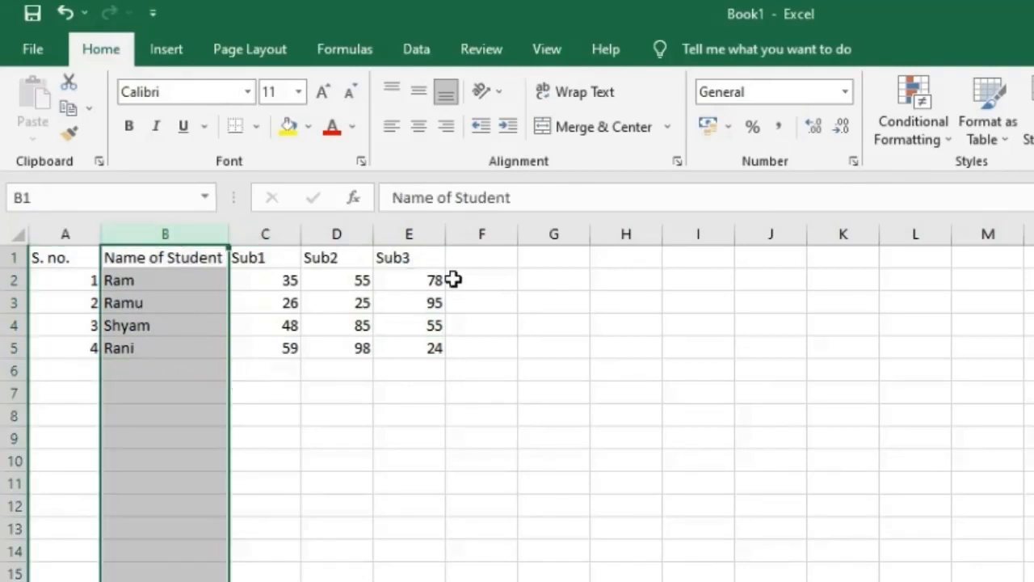
pyautogui.click(434, 328)
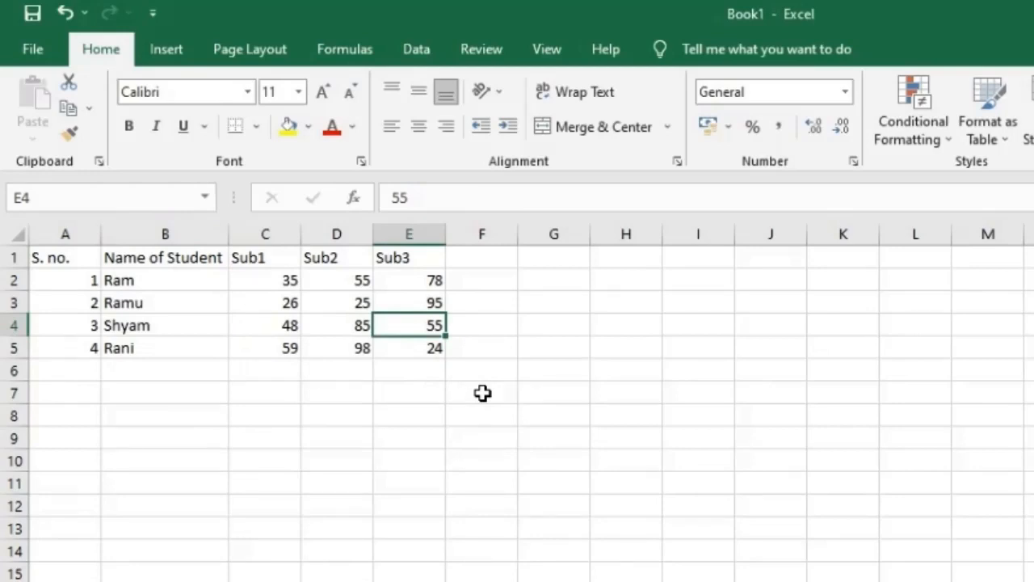
pyautogui.click(499, 307)
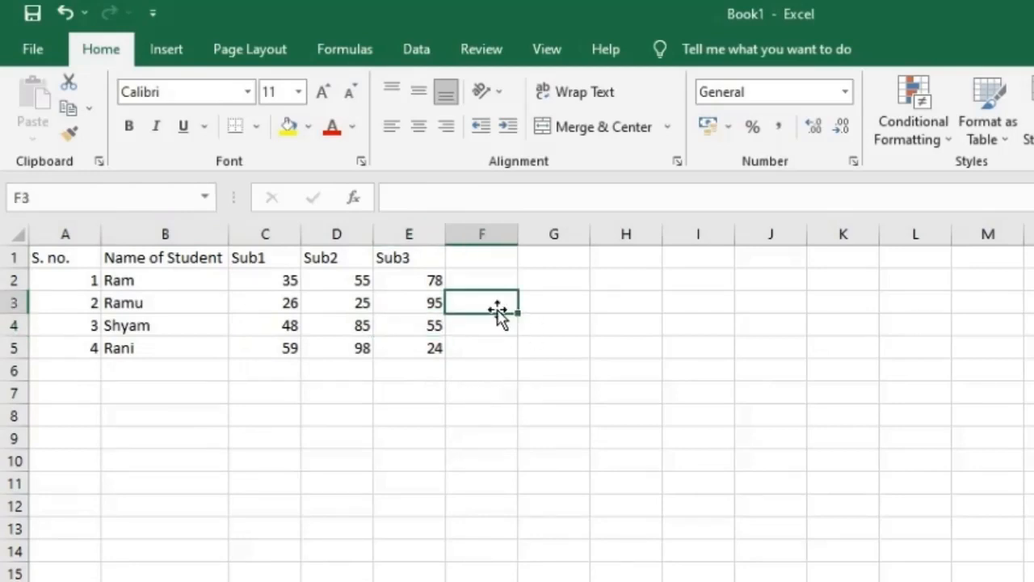
pyautogui.click(464, 343)
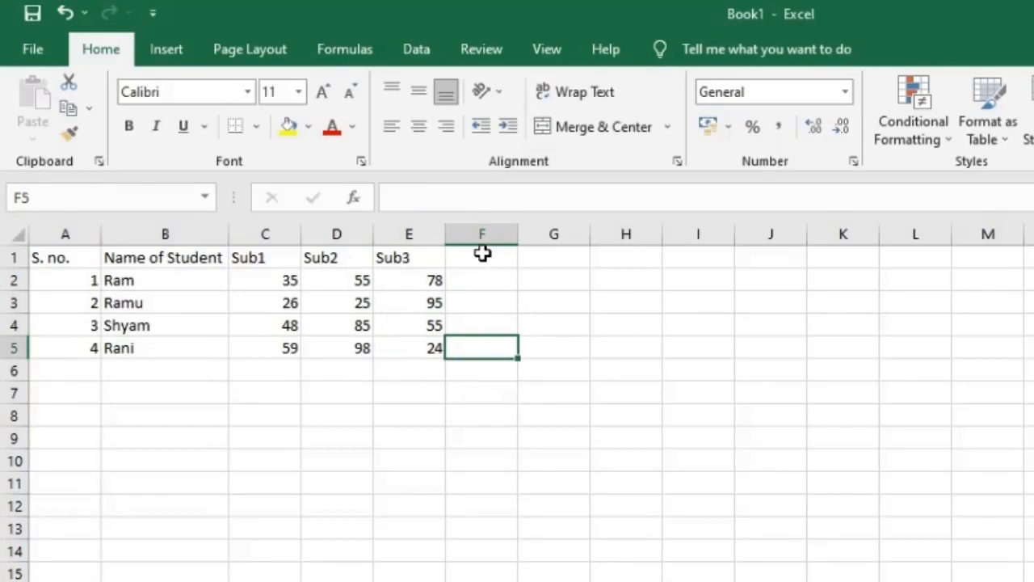
# - Add the heading Total in cell F1, beside the Sub3 heading
pyautogui.click(483, 254)
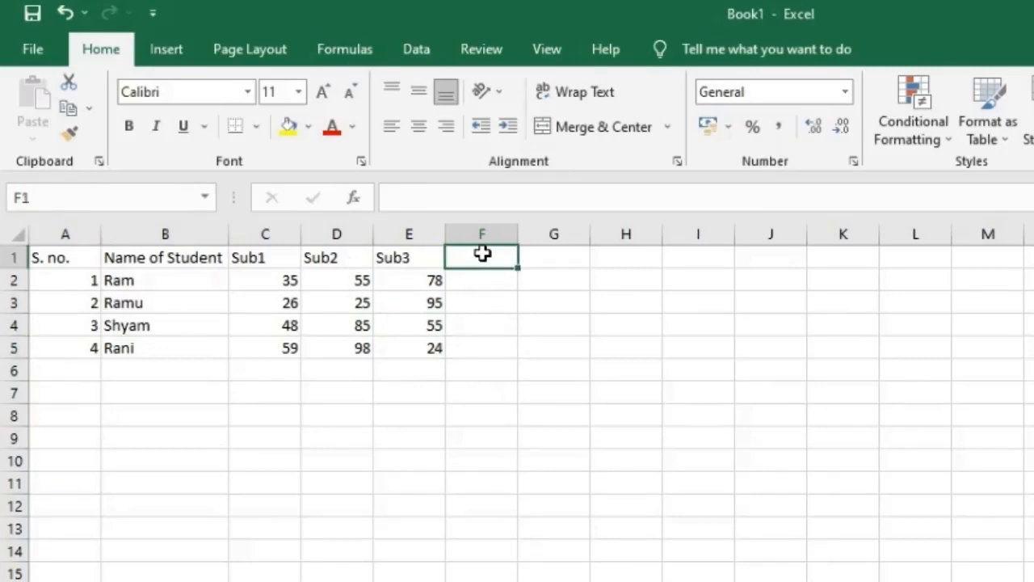
pyautogui.write('Total')
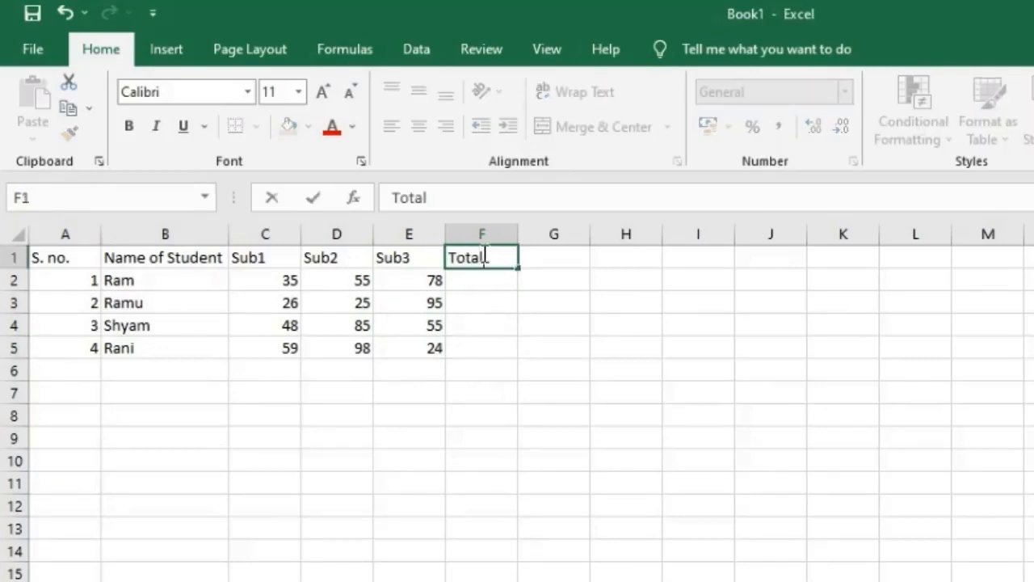
pyautogui.press('Return')
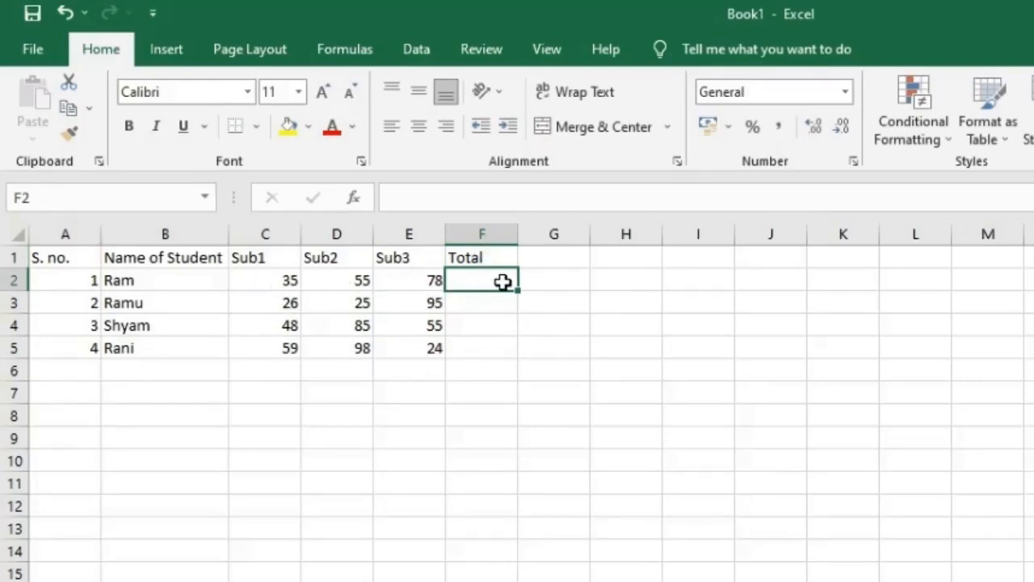
# - Total the first student's three marks in cell F2 with AutoSum, using =SUM(C2:E2)
pyautogui.click(492, 373)
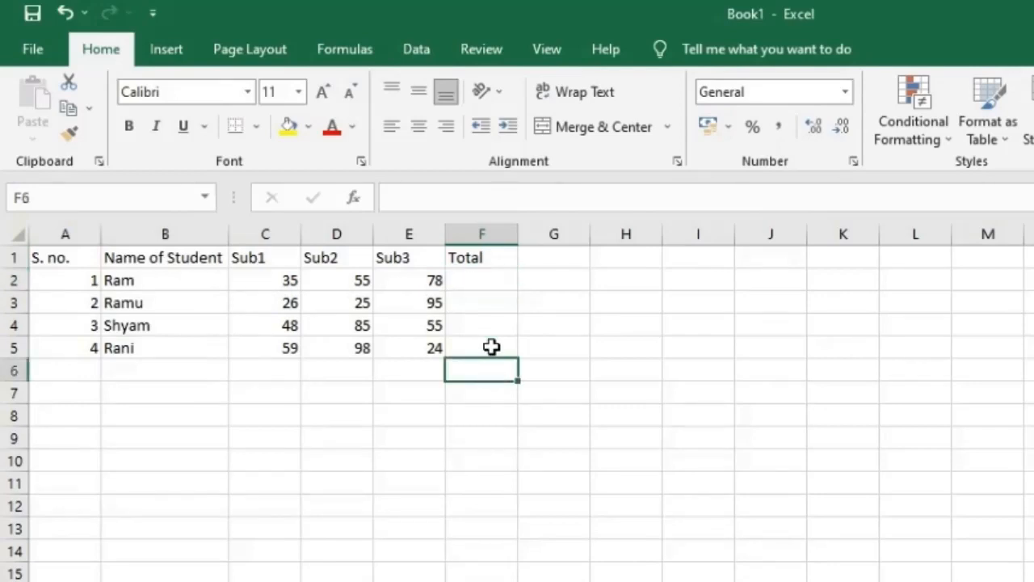
pyautogui.click(493, 345)
pyautogui.click(486, 278)
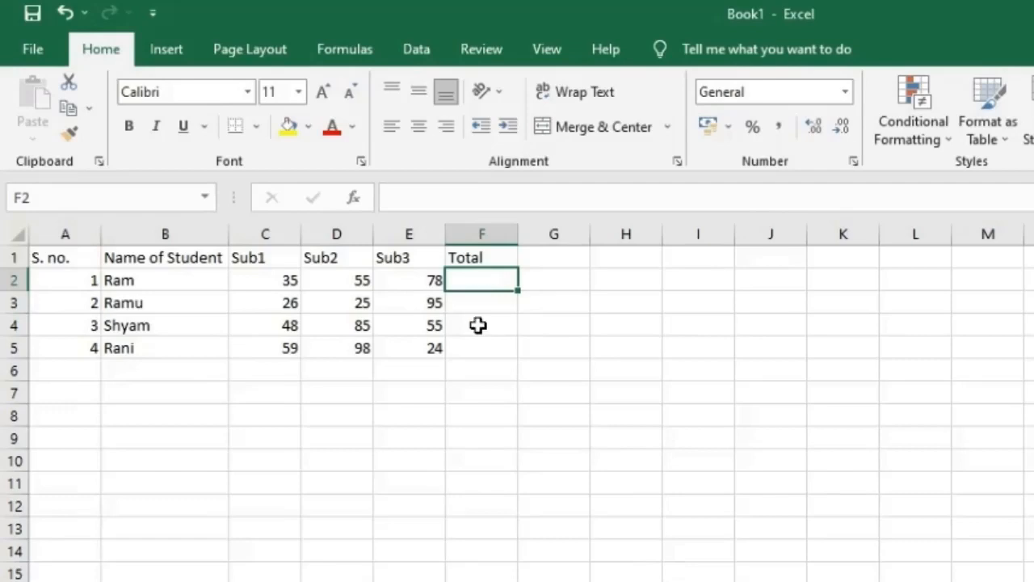
pyautogui.press('alt')
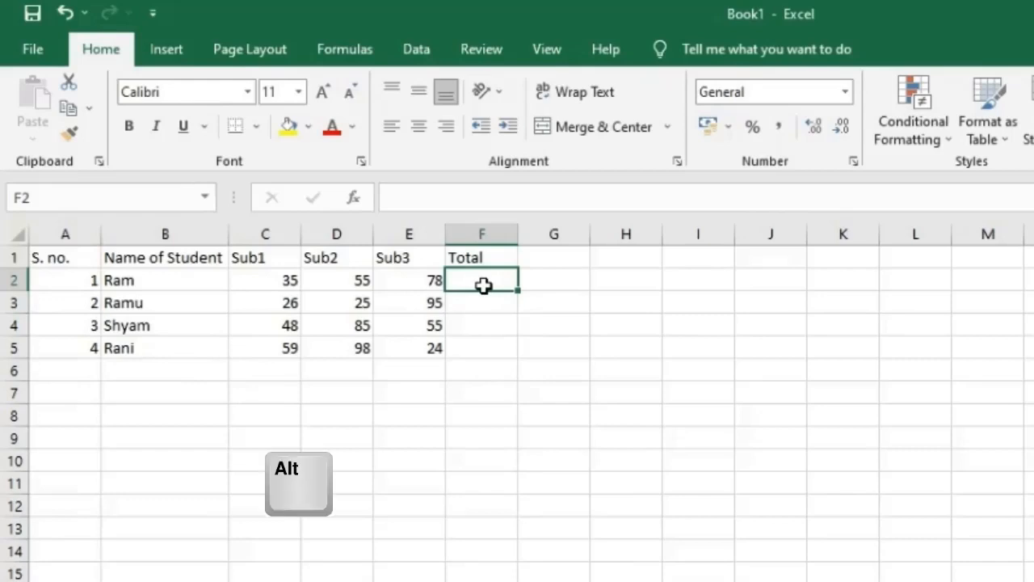
pyautogui.hotkey('alt', '=')
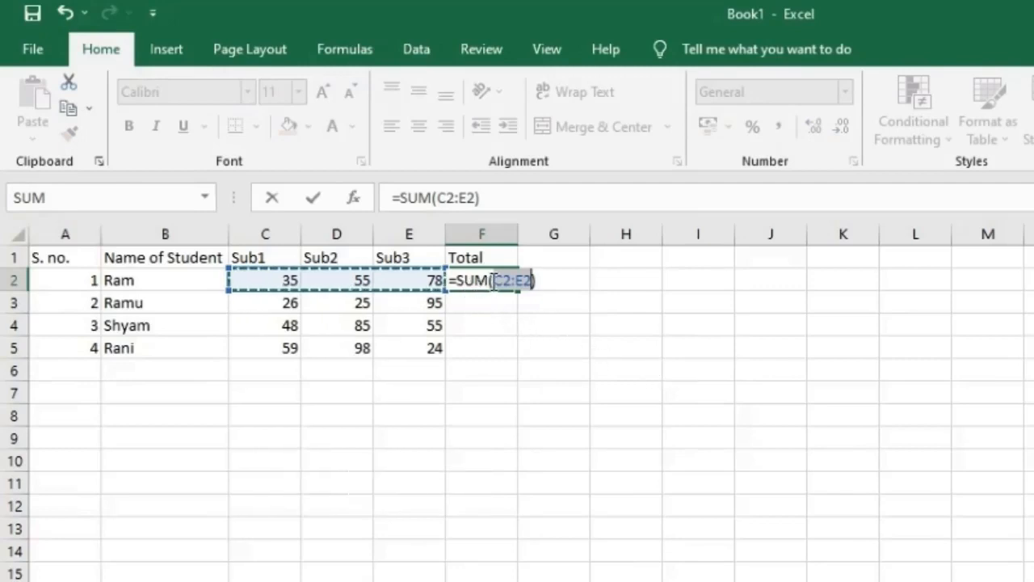
pyautogui.moveTo(492, 280); pyautogui.dragTo(529, 283)
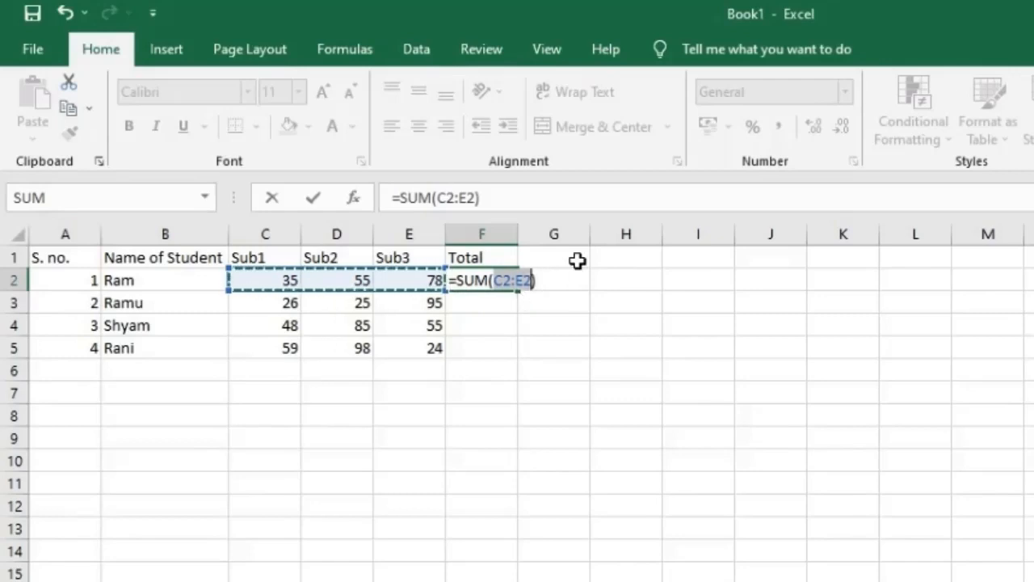
pyautogui.press('Return')
pyautogui.press('Up')
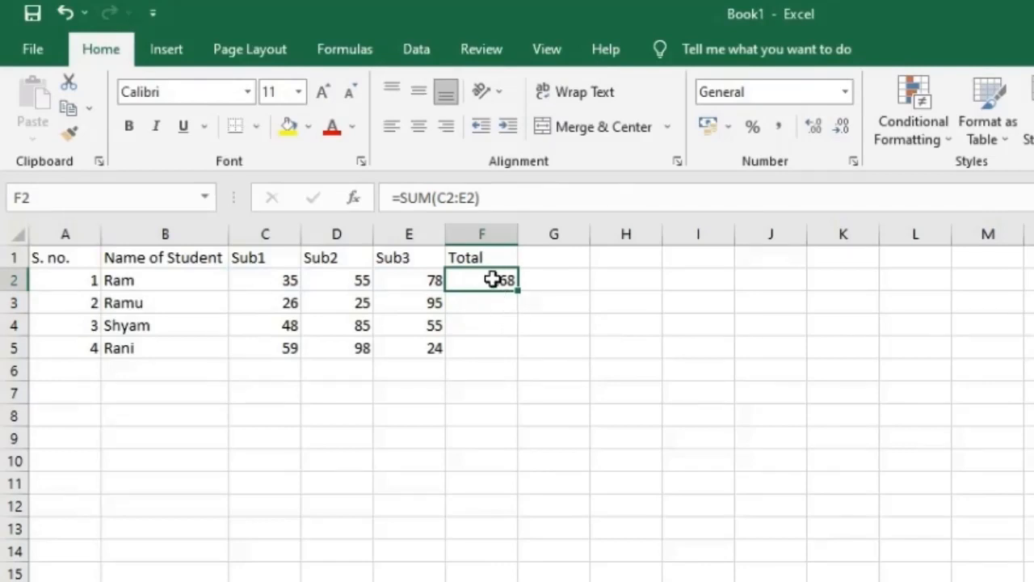
# - Clear the SUM formula from cell F2
pyautogui.press('Delete')
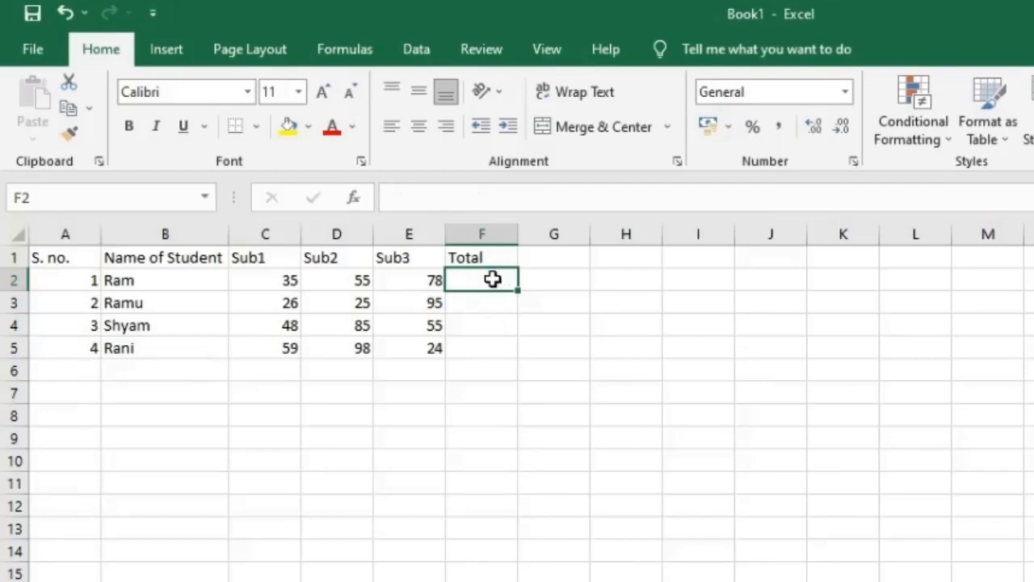
pyautogui.click(502, 391)
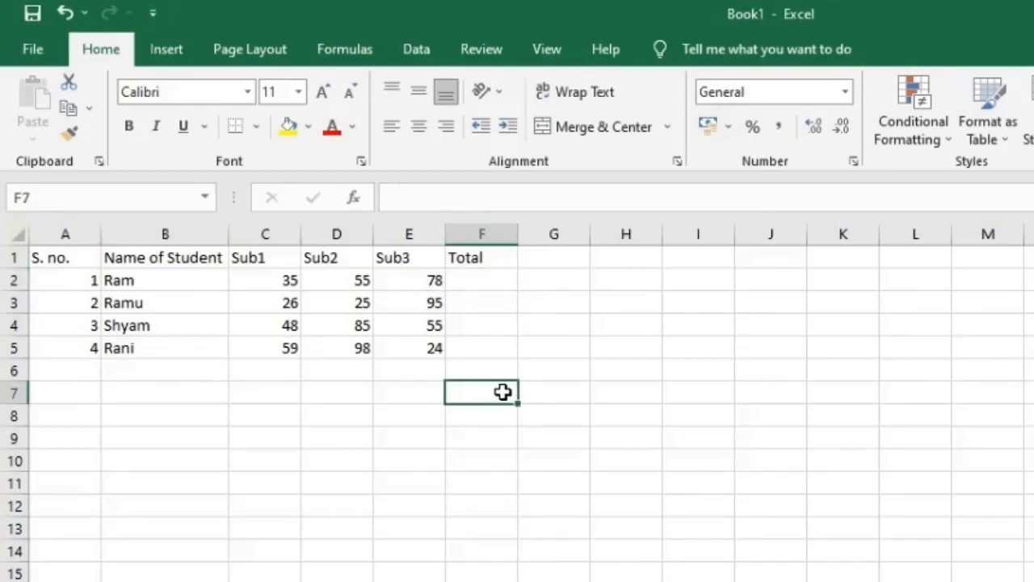
# - Total the first student's three marks in cell F2 with the formula =C2+D2+E2
pyautogui.click(480, 275)
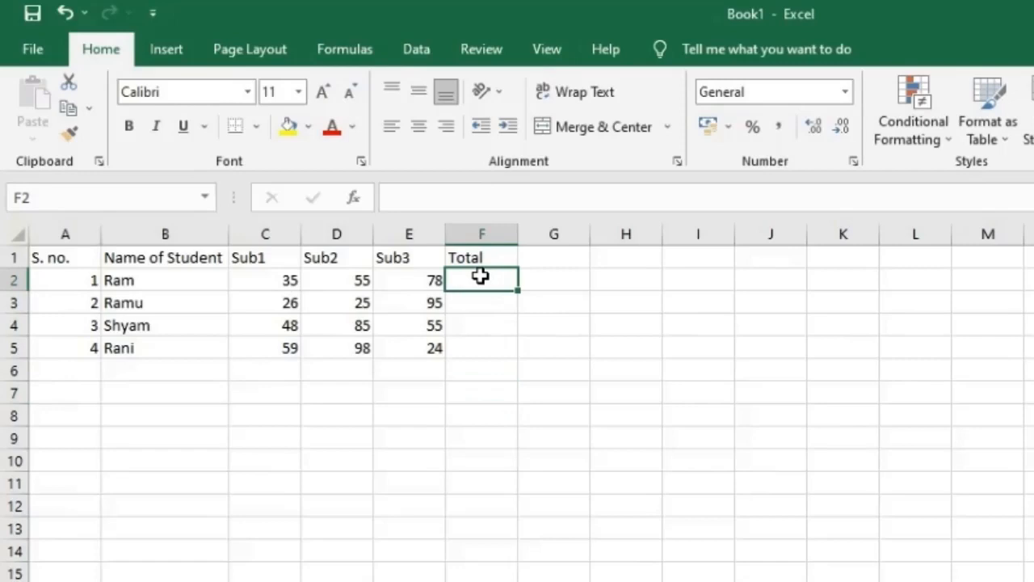
pyautogui.write('=')
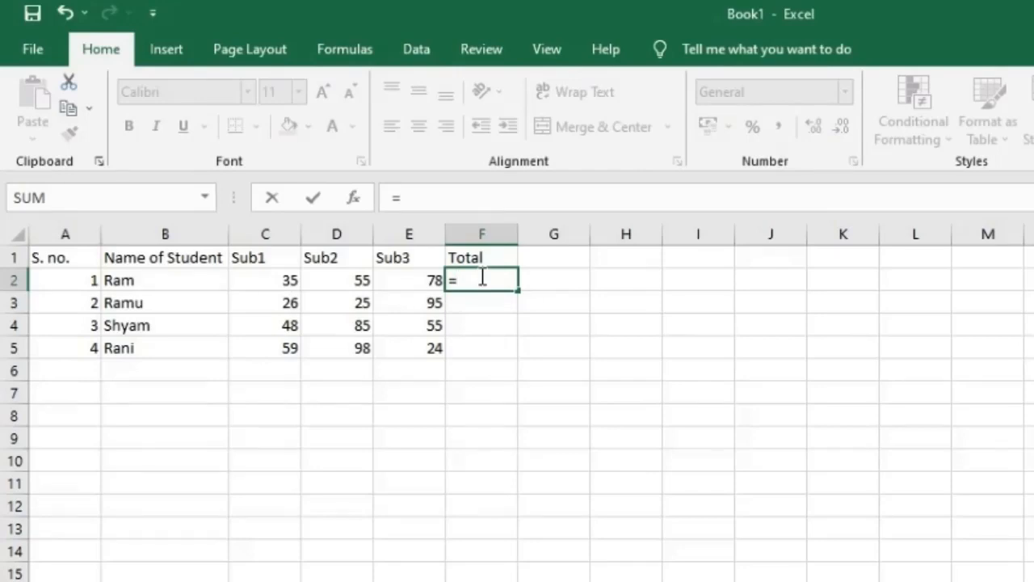
pyautogui.press('Escape')
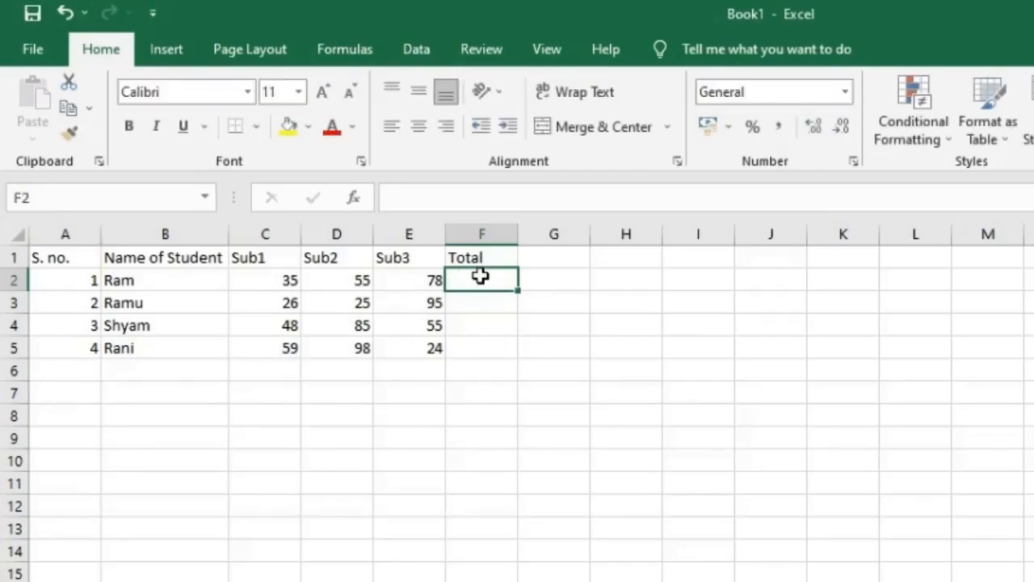
pyautogui.write('=')
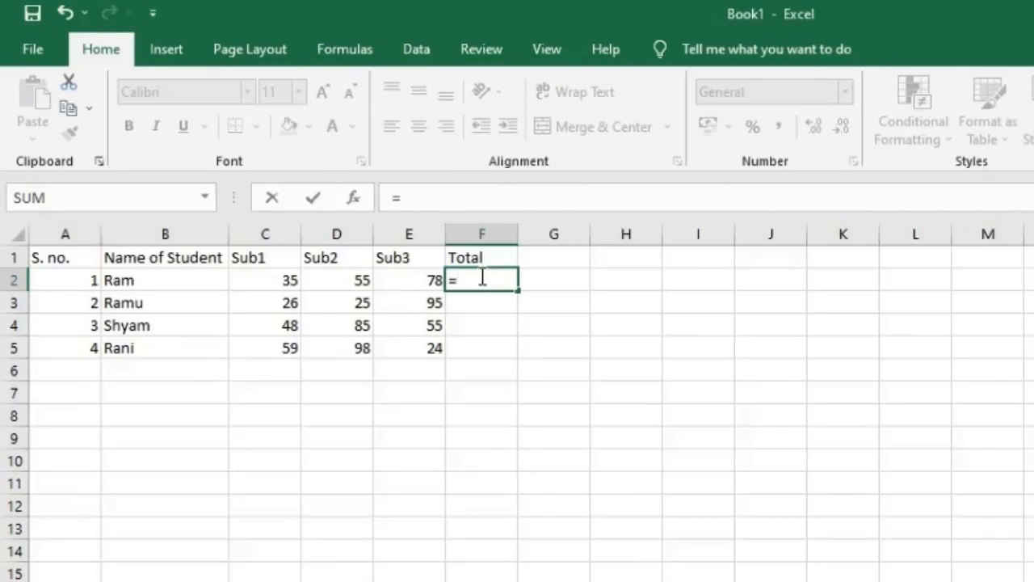
pyautogui.click(283, 280)
pyautogui.write('+')
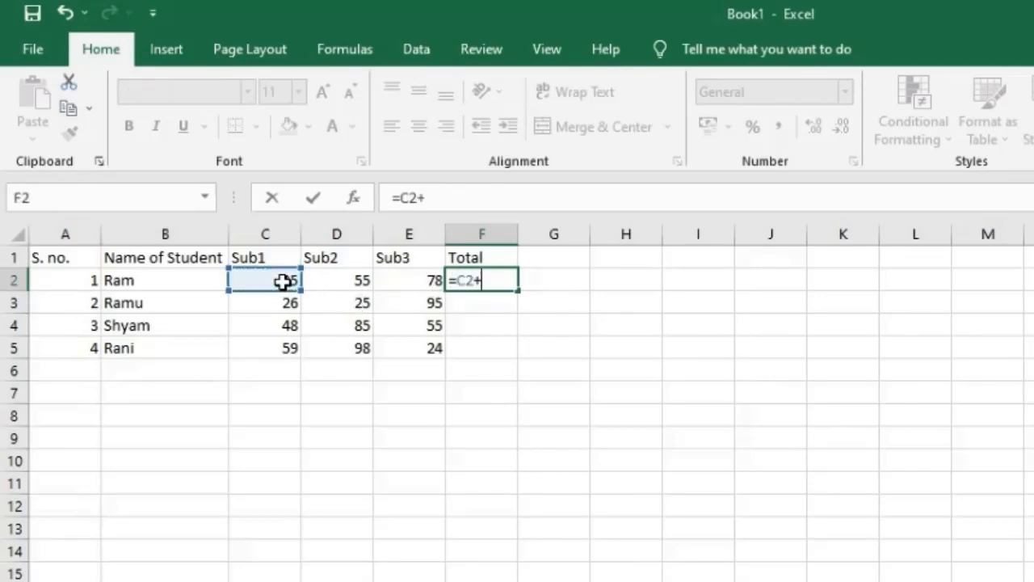
pyautogui.click(334, 277)
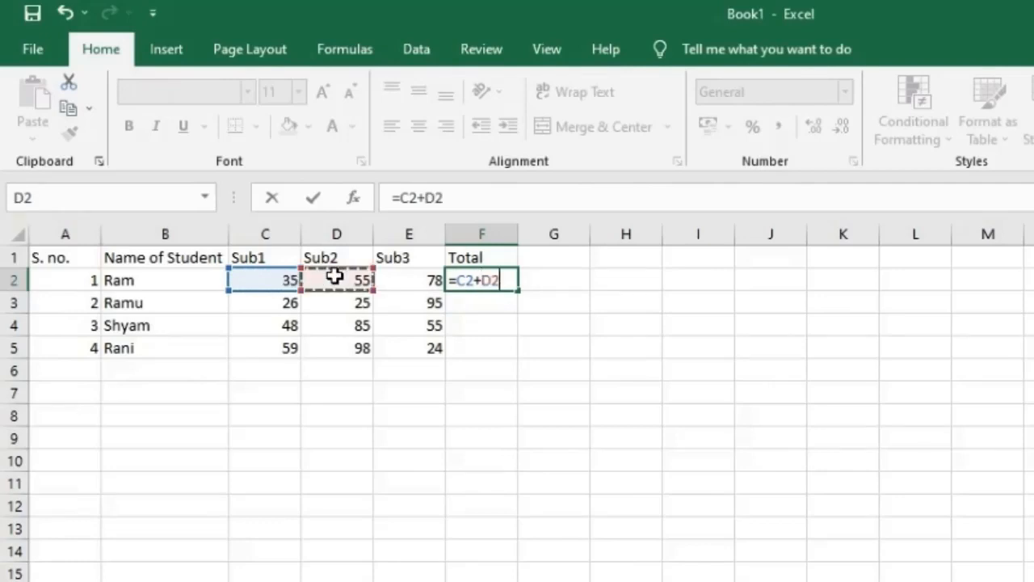
pyautogui.write('+')
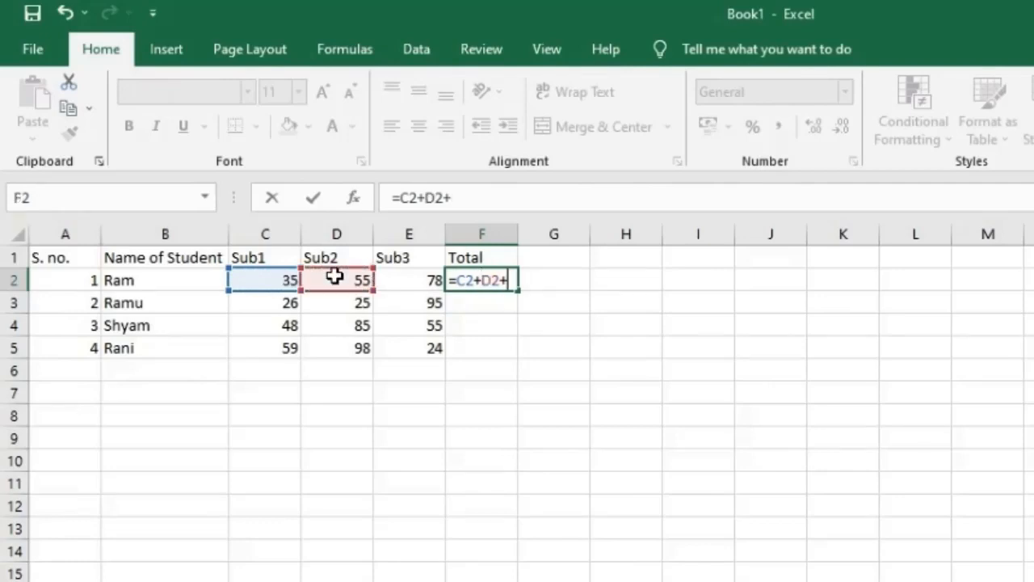
pyautogui.click(398, 277)
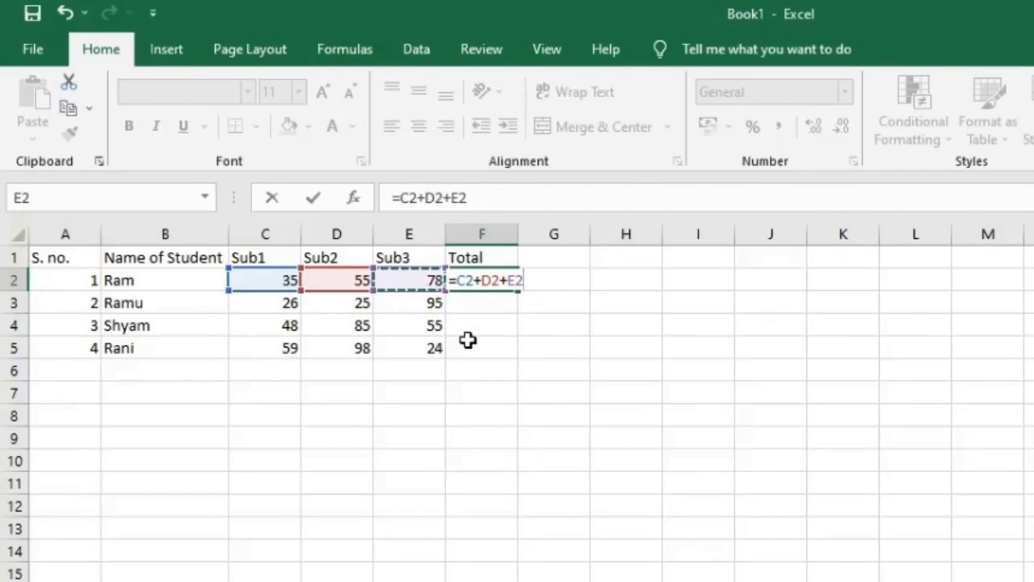
pyautogui.press('Return')
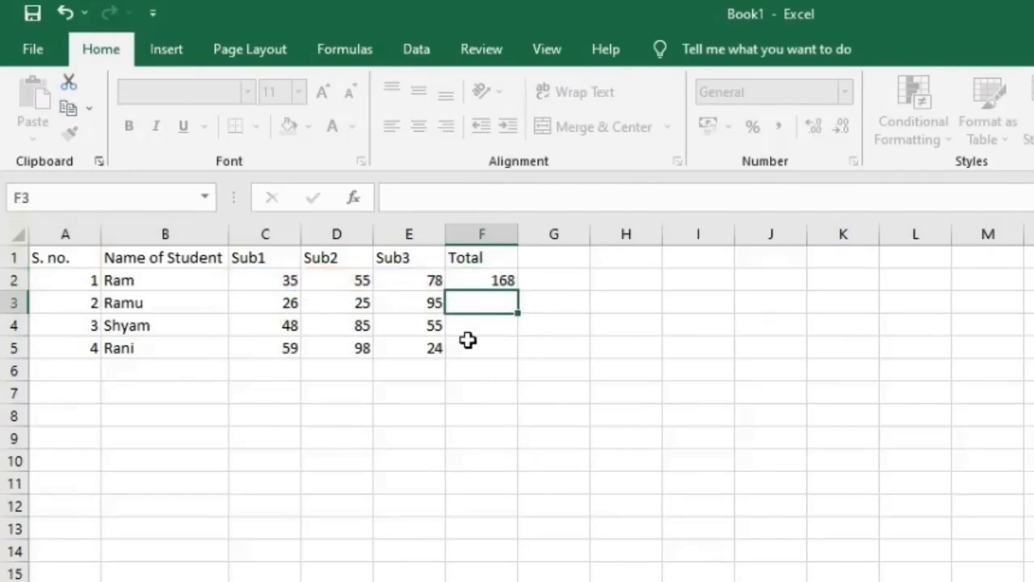
# - Copy the total formula from cell F2 down through F5 for the remaining students
pyautogui.press('Up')
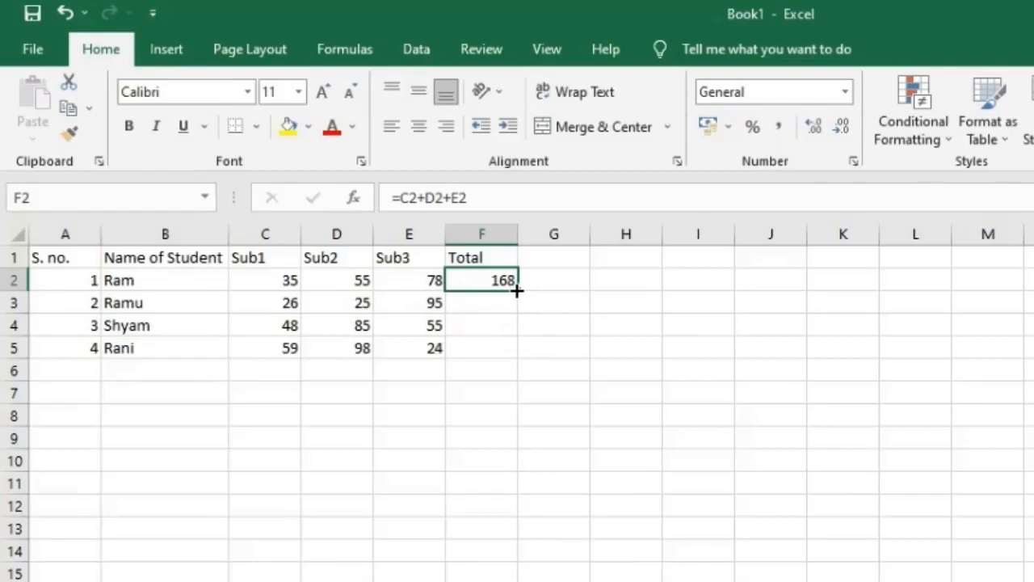
pyautogui.moveTo(517, 291); pyautogui.dragTo(512, 359)
pyautogui.click(547, 299)
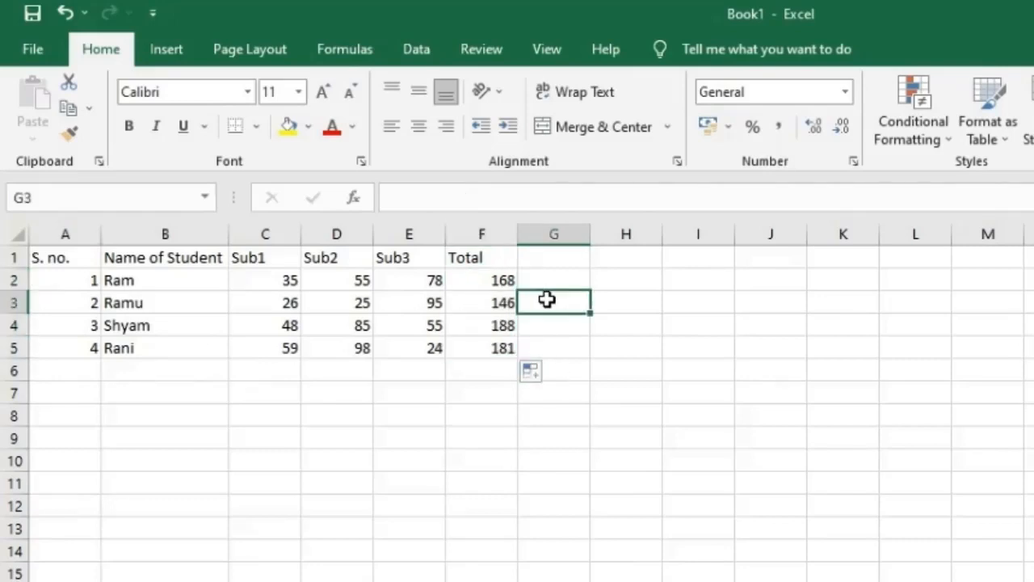
# - Examine the Total formulas in cells F2:F5 to see which row's marks each one references
pyautogui.click(500, 302)
pyautogui.click(483, 326)
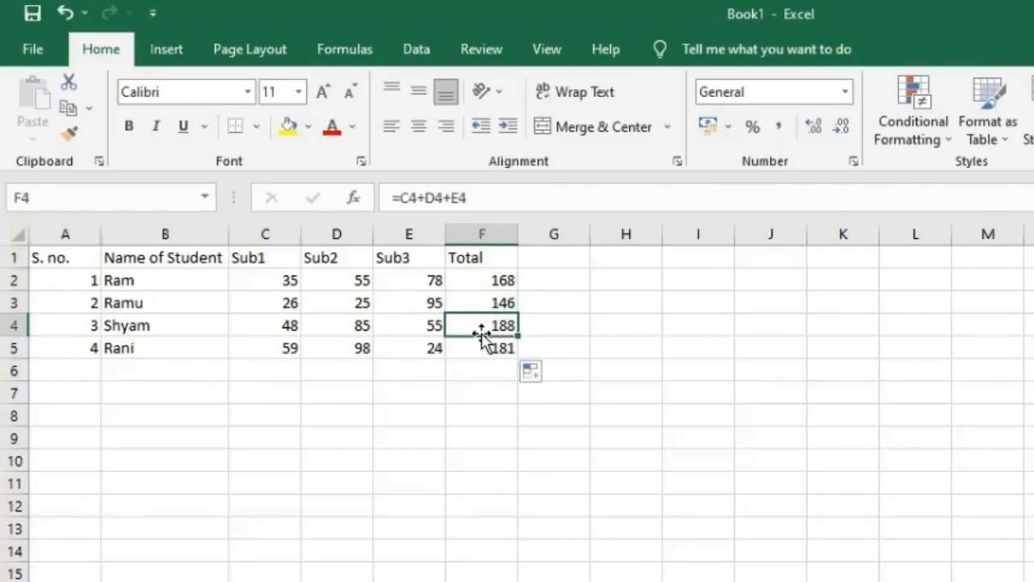
pyautogui.click(482, 350)
pyautogui.click(501, 272)
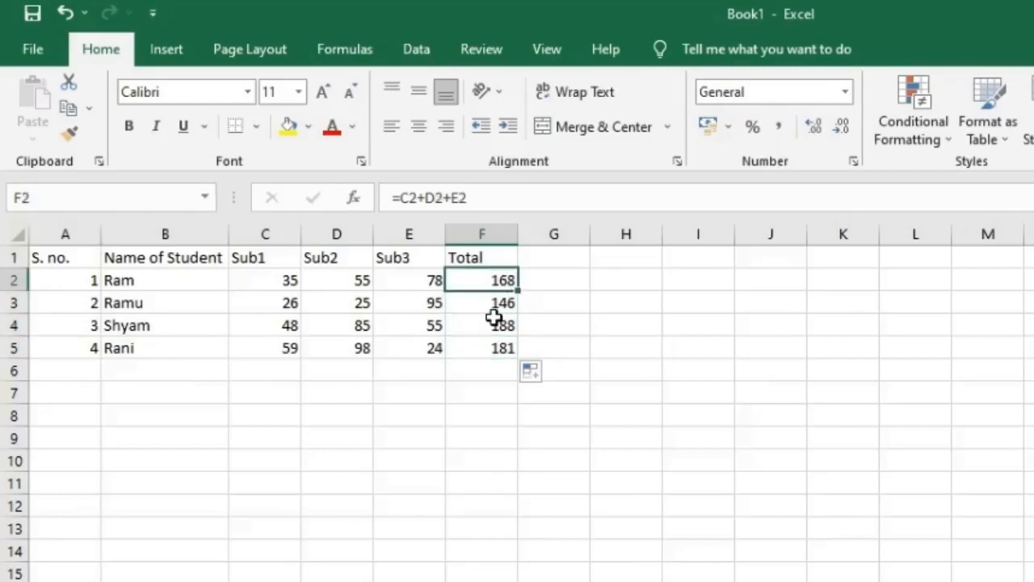
pyautogui.doubleClick(496, 305)
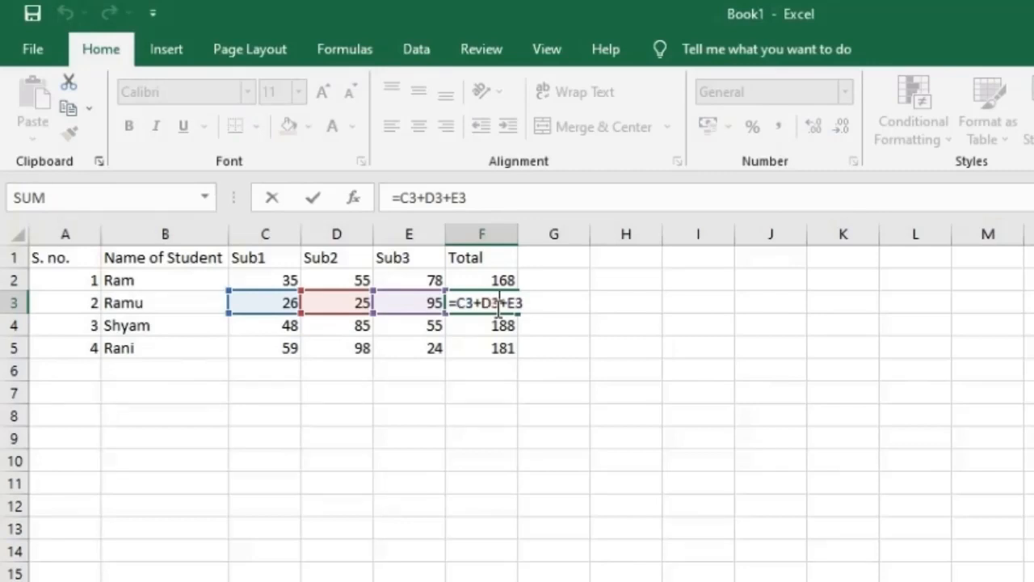
pyautogui.press('Return')
pyautogui.doubleClick(498, 324)
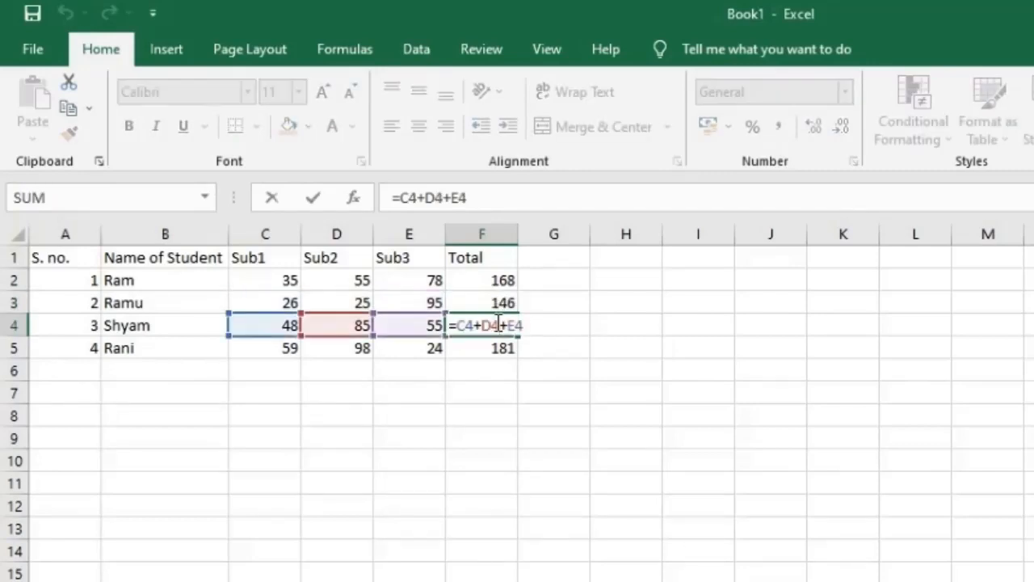
pyautogui.press('Return')
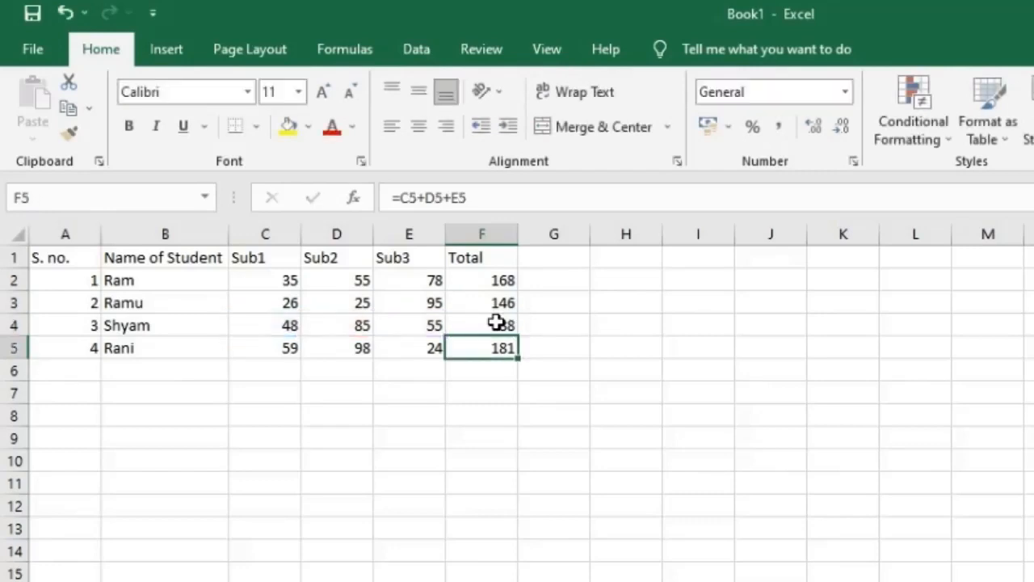
pyautogui.doubleClick(498, 347)
pyautogui.press('Return')
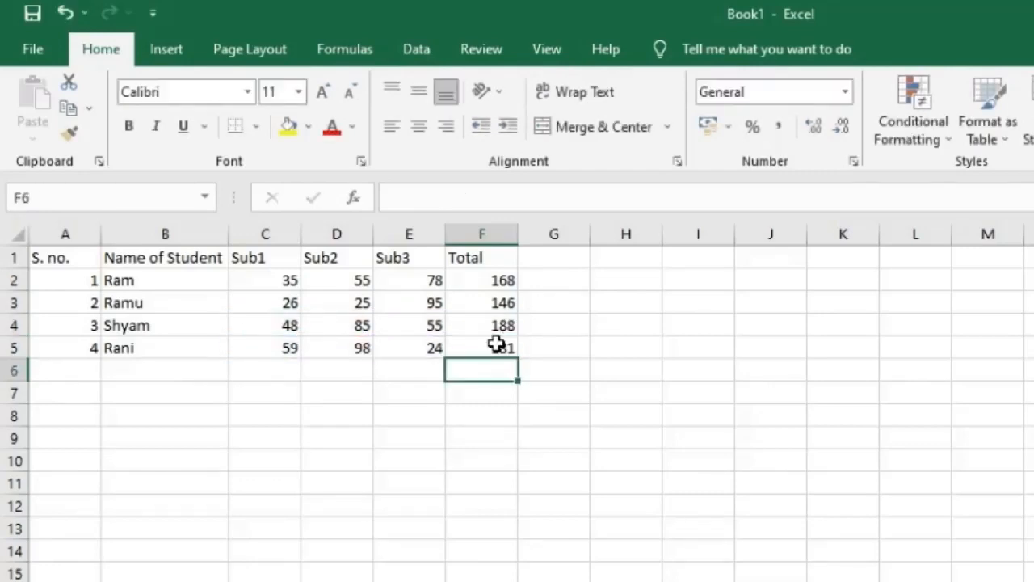
pyautogui.press('Up')
pyautogui.press('Up')
pyautogui.press('Up')
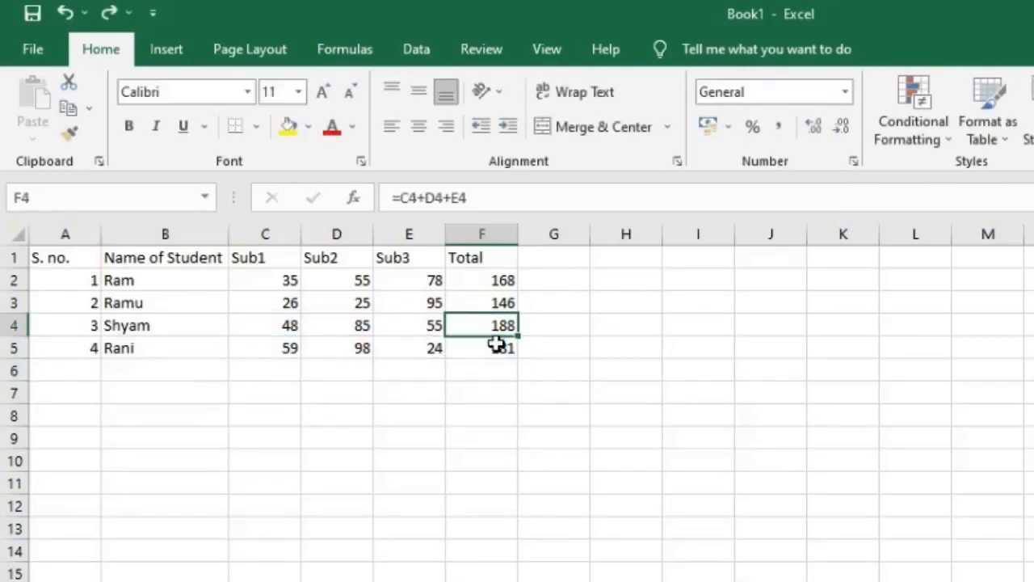
# - Undo the copied totals in F3:F5, and try auto-filling the F2 formula down to F5 before undoing that as well
pyautogui.hotkey('ctrl', 'z')
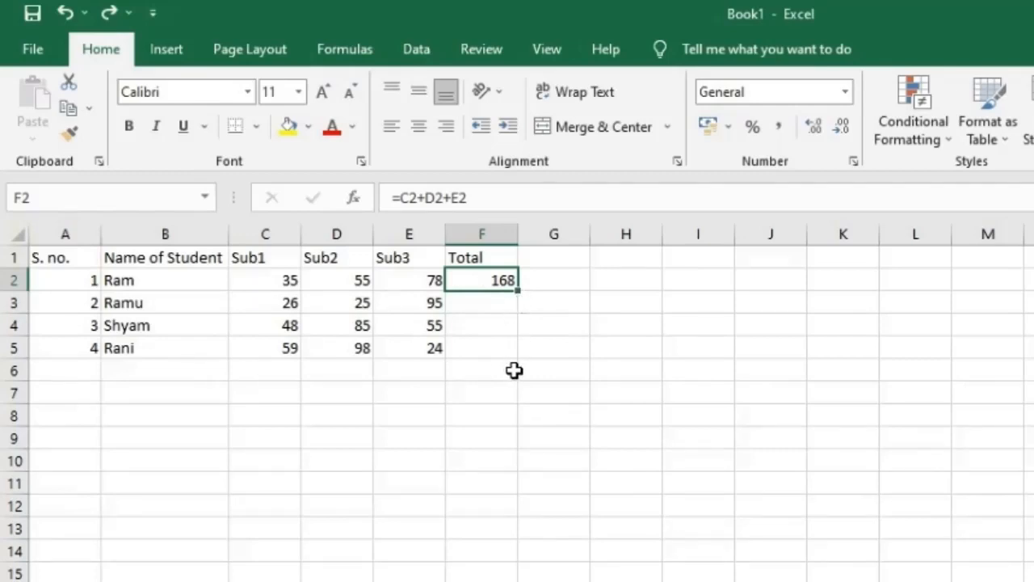
pyautogui.doubleClick(519, 293)
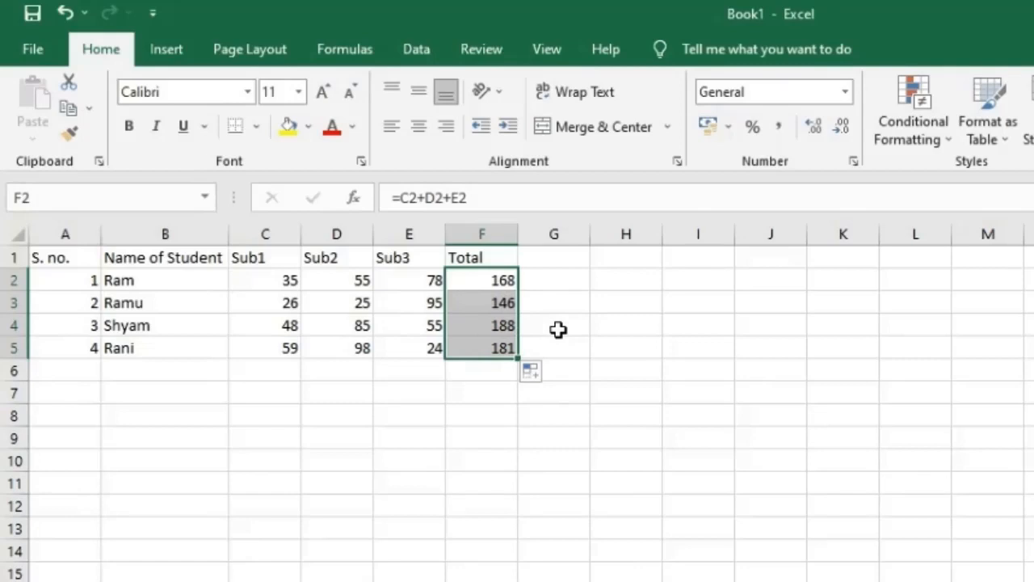
pyautogui.hotkey('ctrl', 'z')
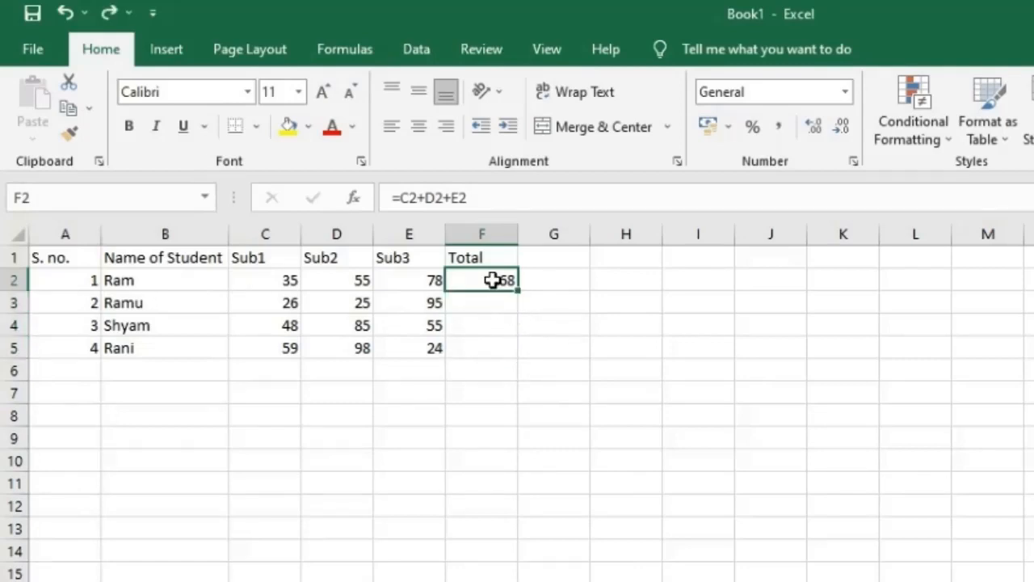
# - Select cells F2:F5 and fill the total formula from F2 down the selection
pyautogui.press('shift')
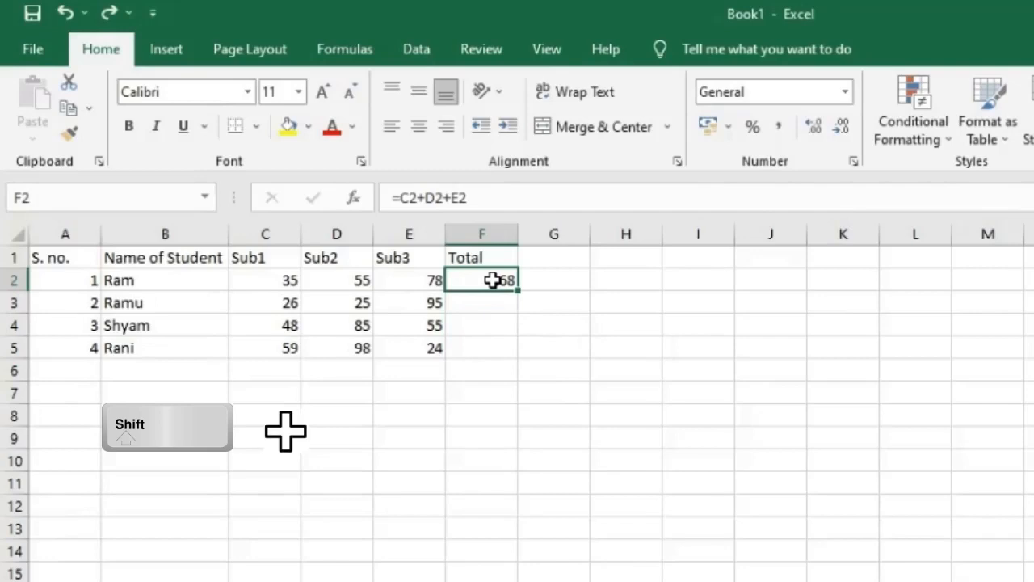
pyautogui.hotkey('shift', 'Down')
pyautogui.hotkey('shift', 'Down')
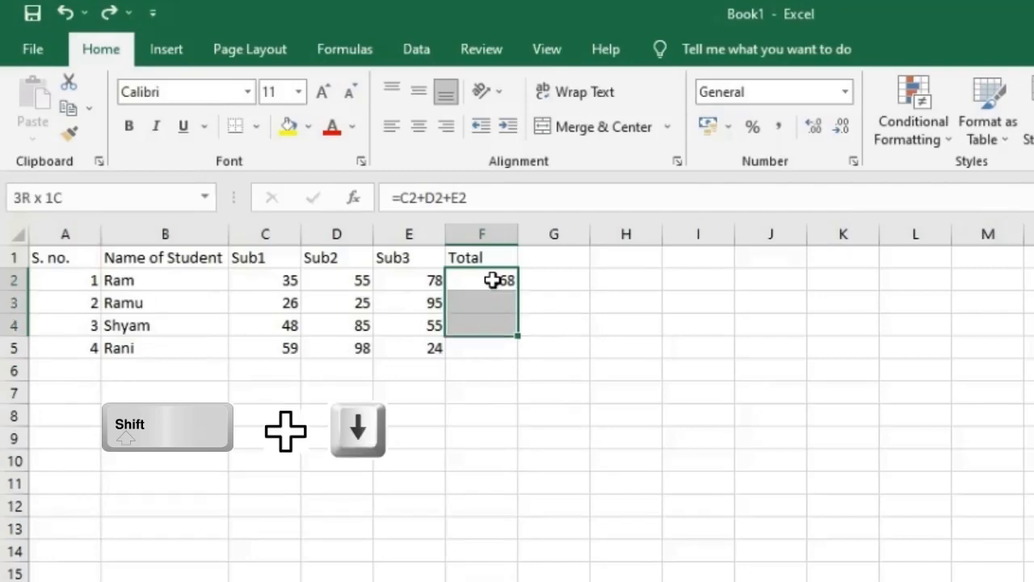
pyautogui.hotkey('shift', 'Down')
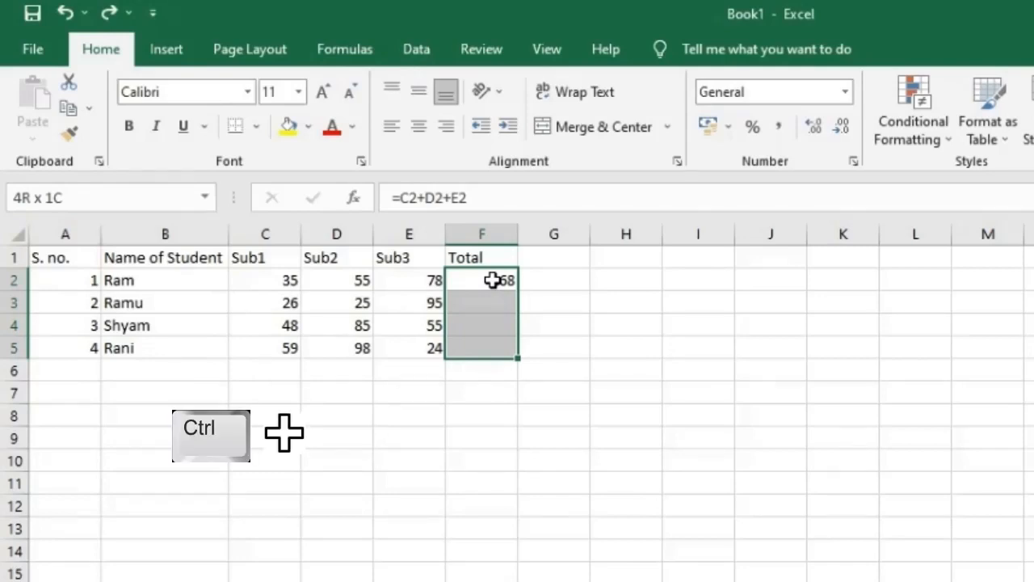
pyautogui.hotkey('ctrl', 'd')
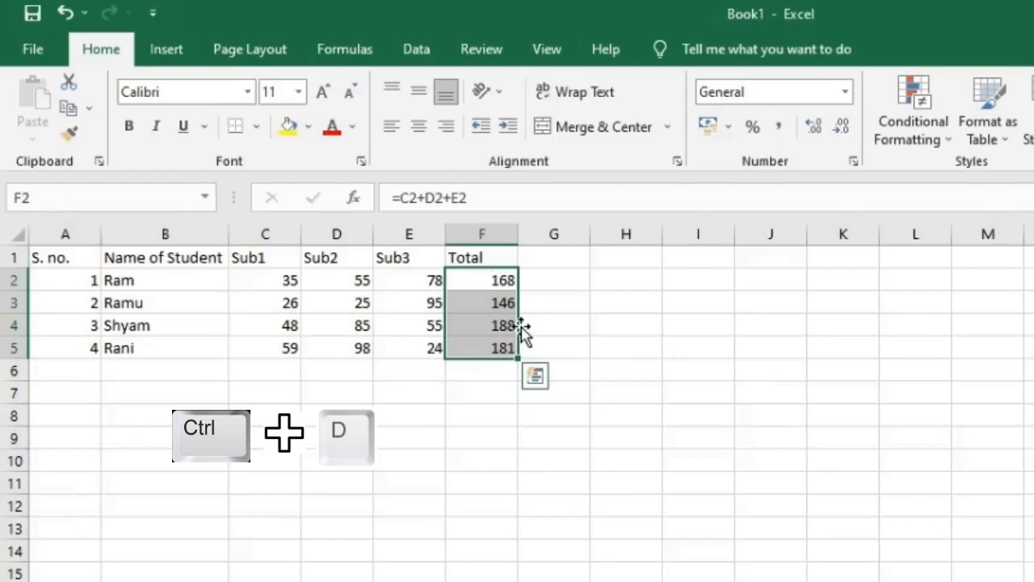
pyautogui.click(423, 347)
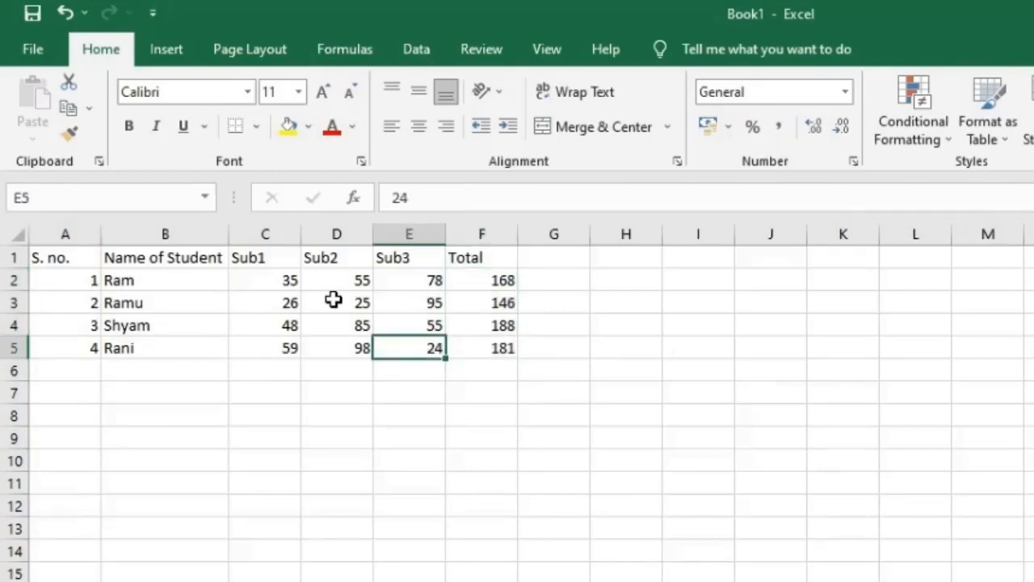
# - Add the headings Max, Min, count and Avg in cells G1:J1, beside the Total heading
pyautogui.click(537, 258)
pyautogui.write('Max')
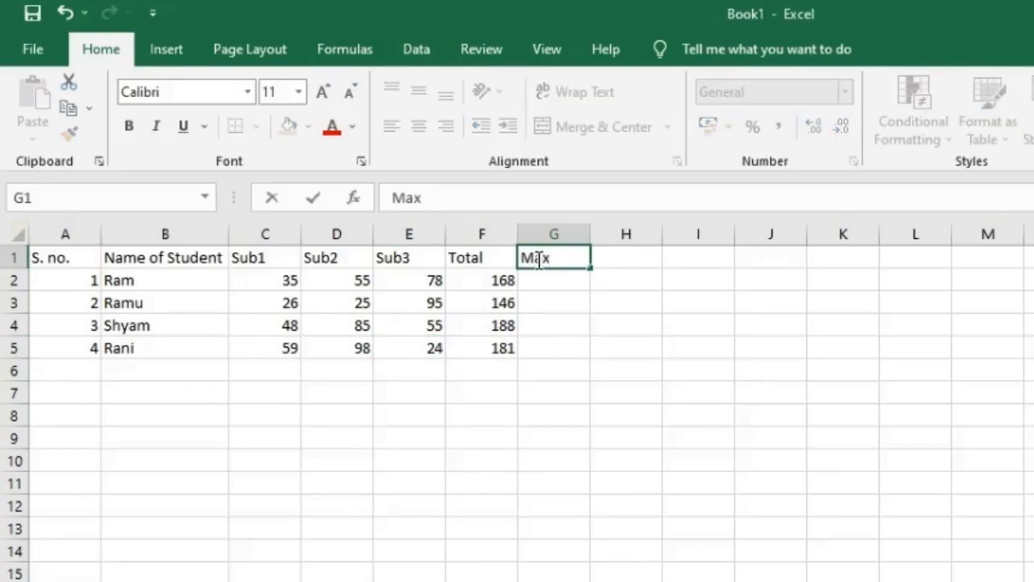
pyautogui.hotkey('ctrl', 'Return')
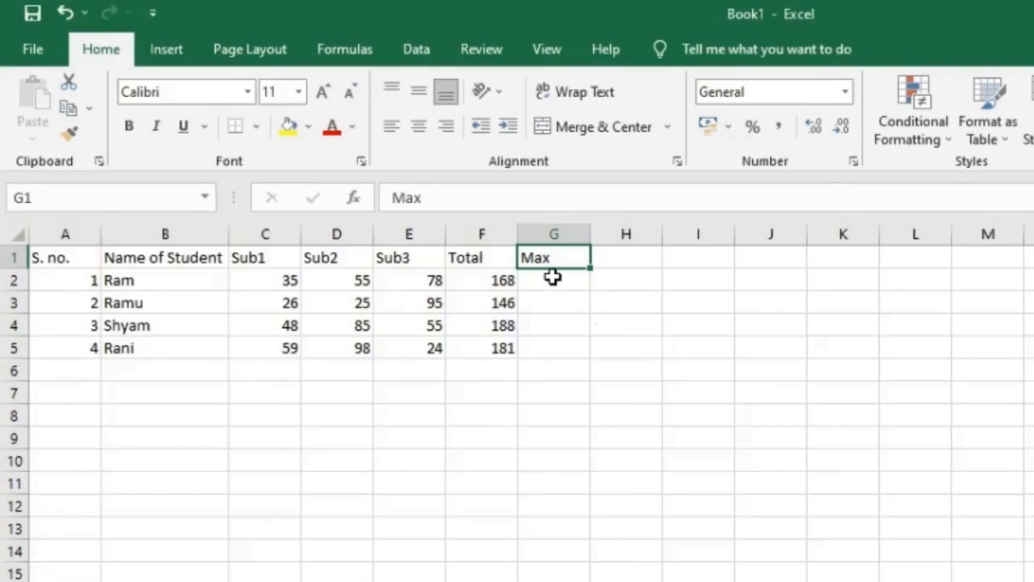
pyautogui.click(620, 261)
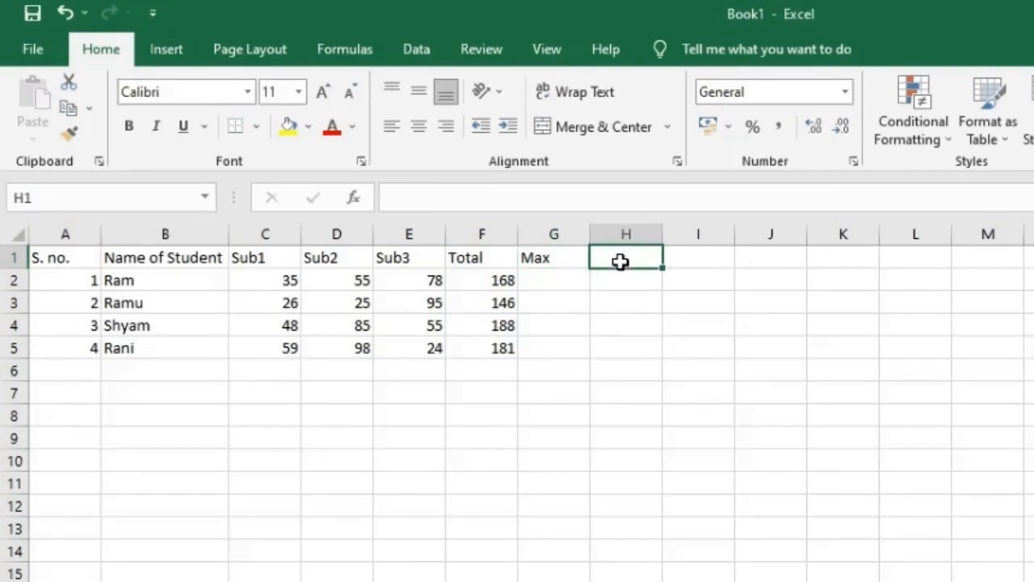
pyautogui.write('Min')
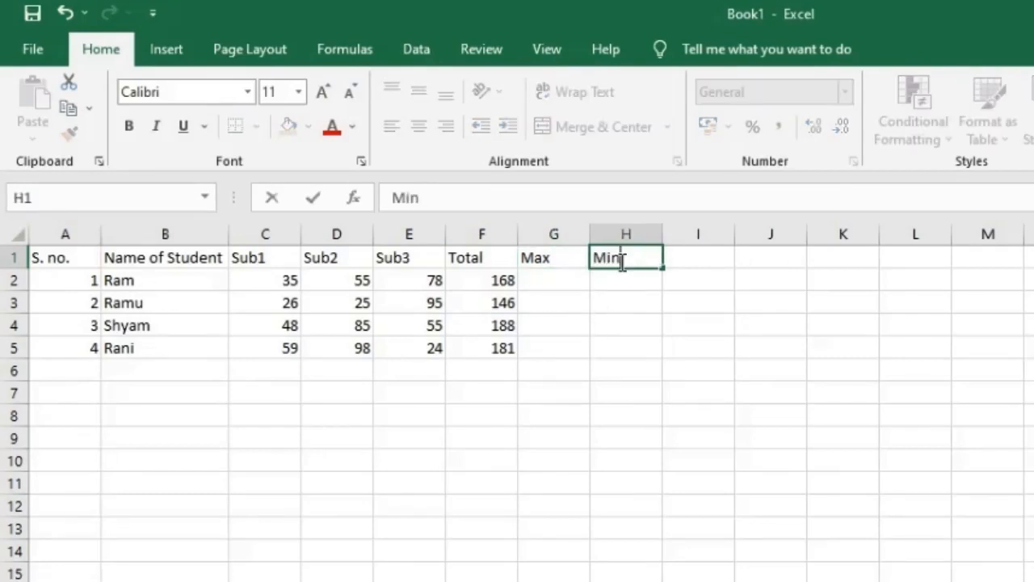
pyautogui.press('Tab')
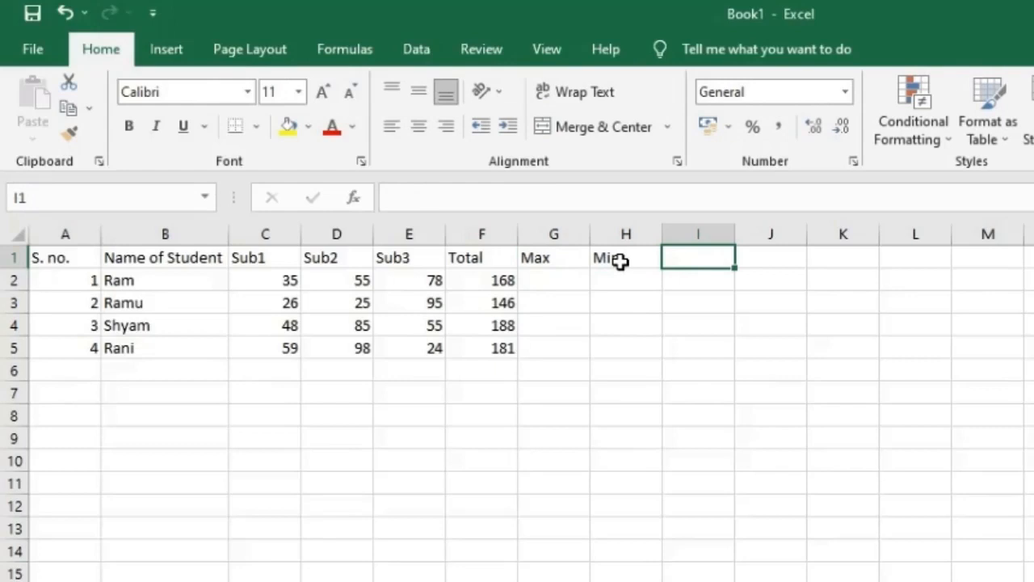
pyautogui.write('count')
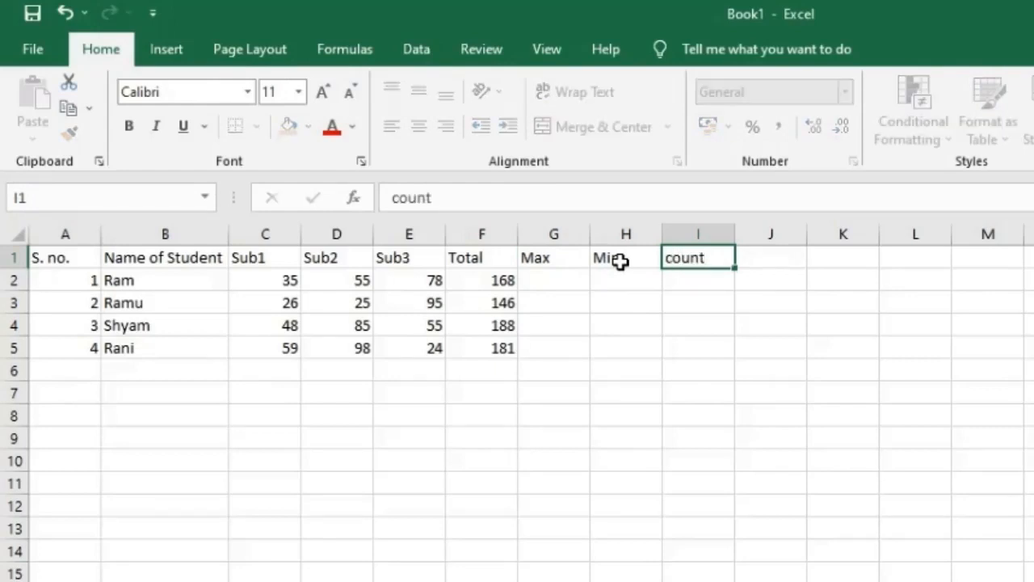
pyautogui.press('Tab')
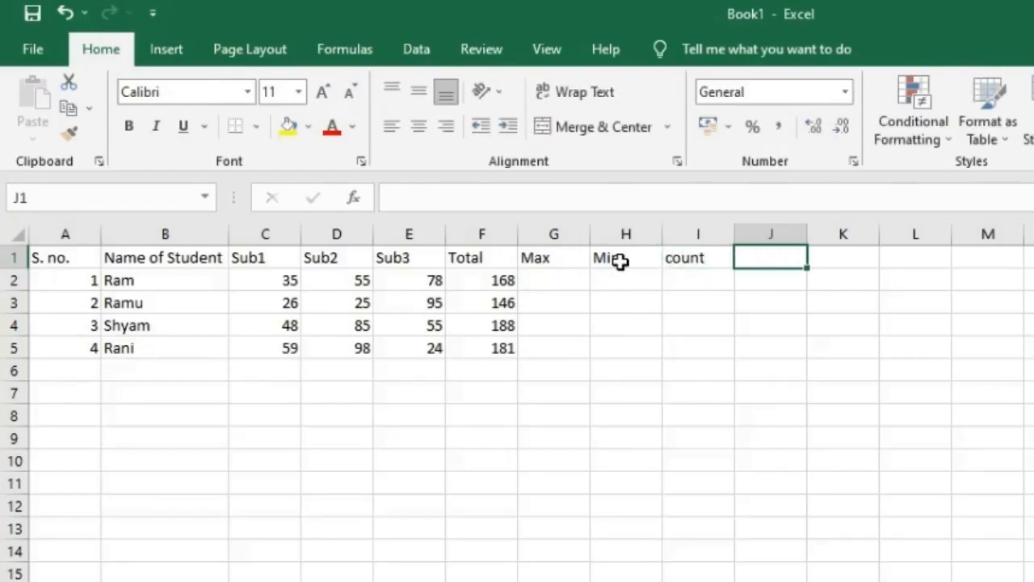
pyautogui.write('Avg')
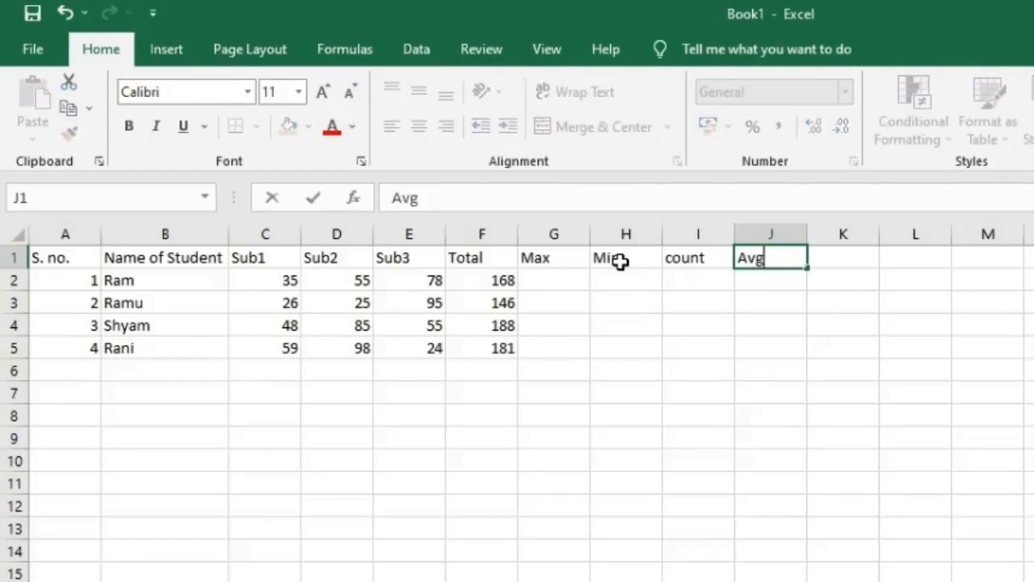
pyautogui.press('Tab')
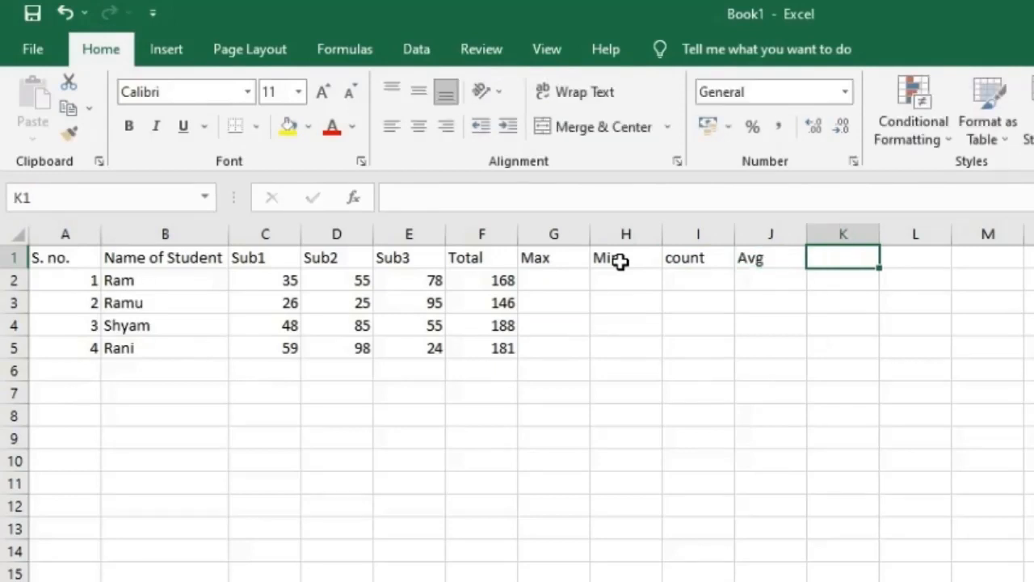
# - Add the headings P%, Result and Grade in cells K1:M1, beside the Avg heading
pyautogui.write('P%')
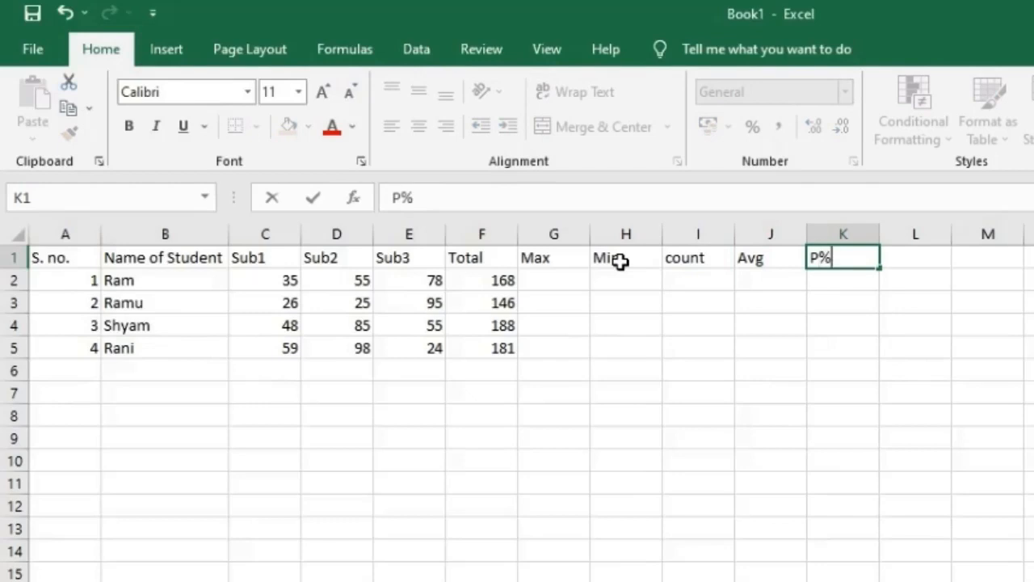
pyautogui.press('Tab')
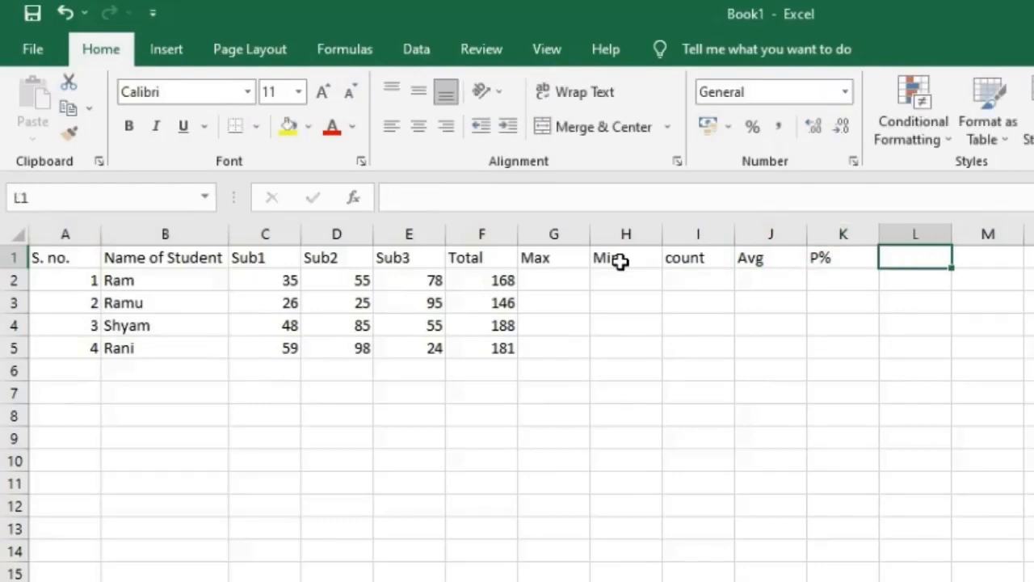
pyautogui.write('Result')
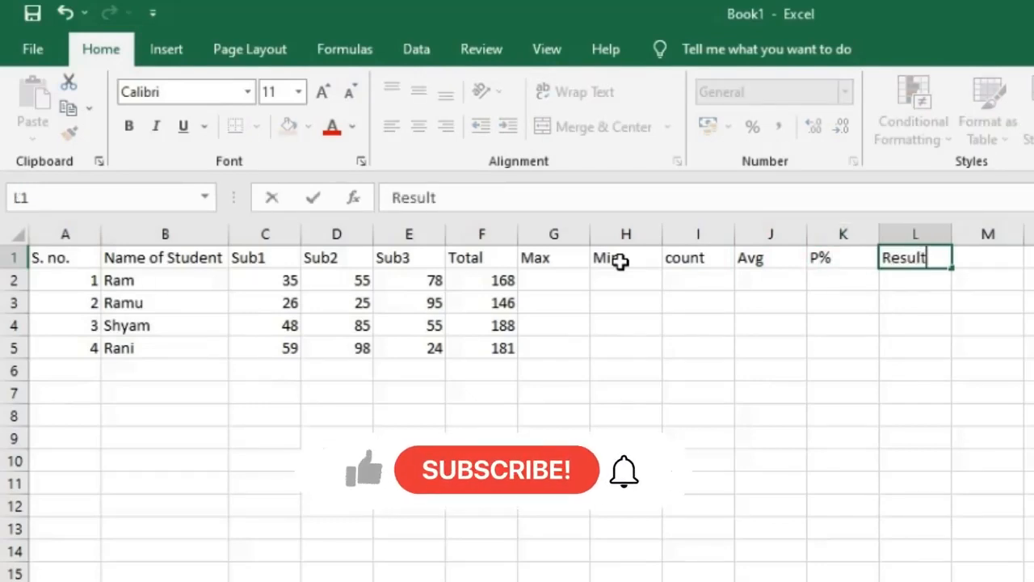
pyautogui.press('Tab')
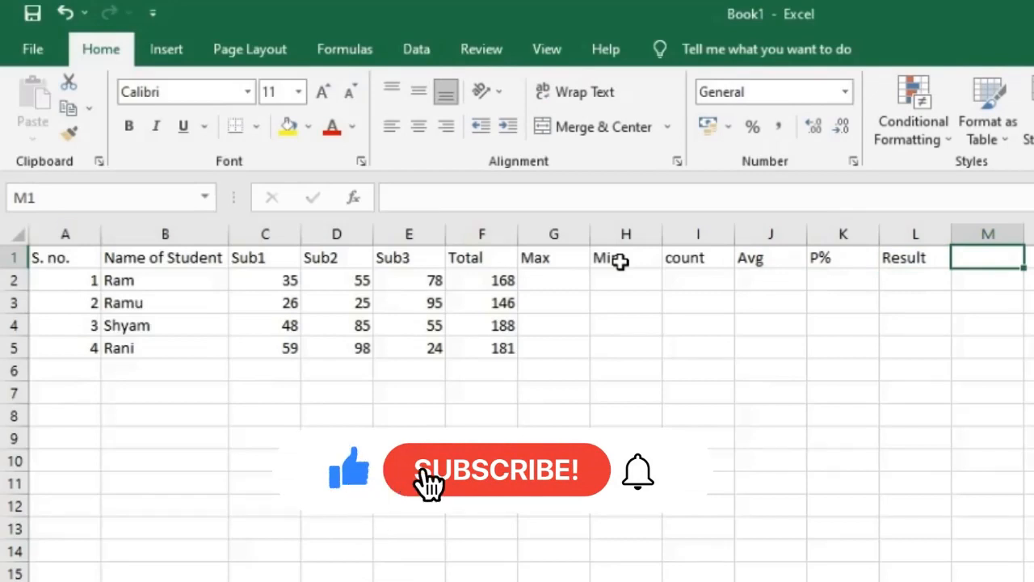
pyautogui.write('Grade')
pyautogui.press('Return')
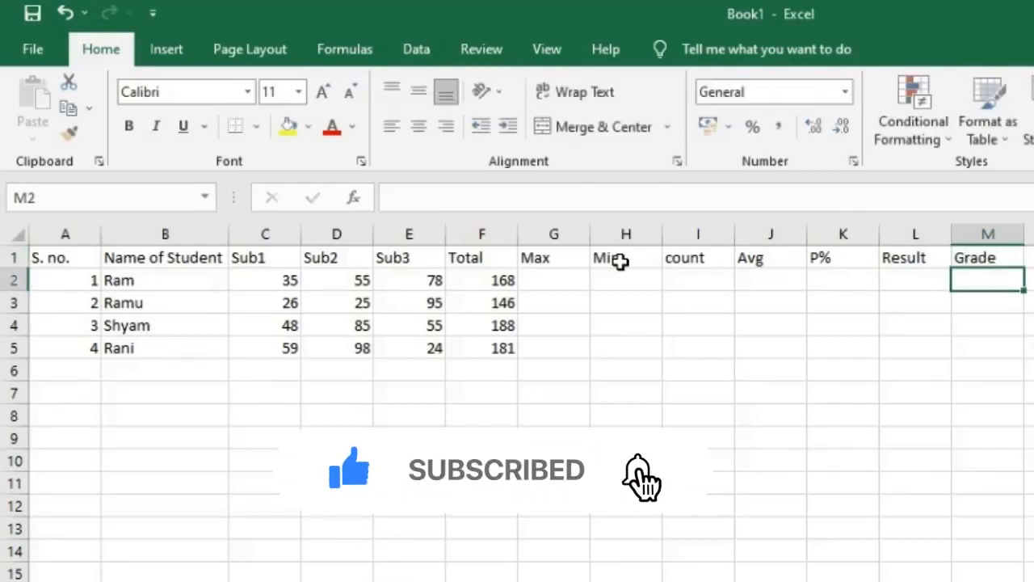
pyautogui.click(566, 234)
pyautogui.click(611, 236)
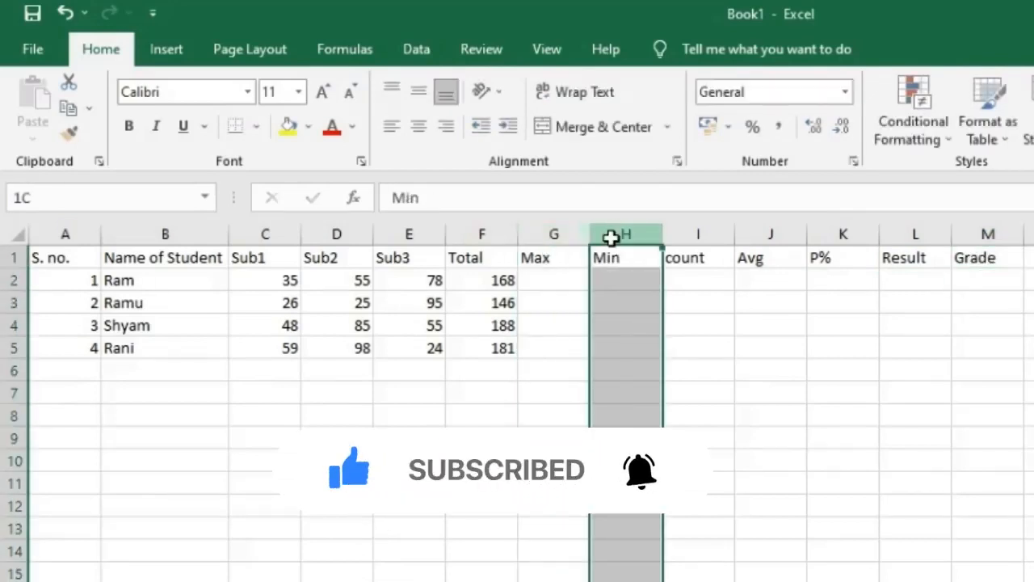
pyautogui.click(714, 233)
pyautogui.click(777, 232)
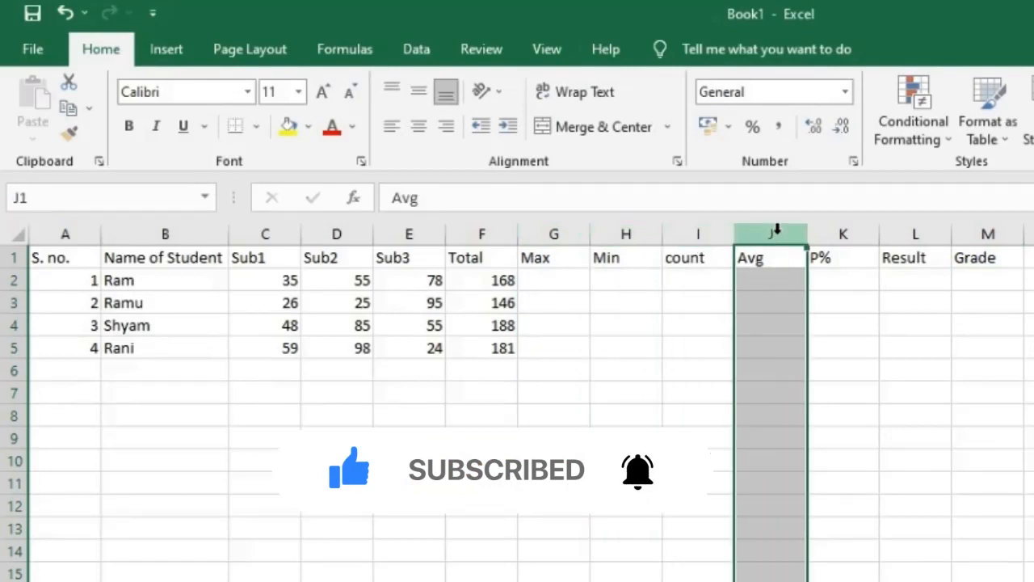
pyautogui.click(840, 232)
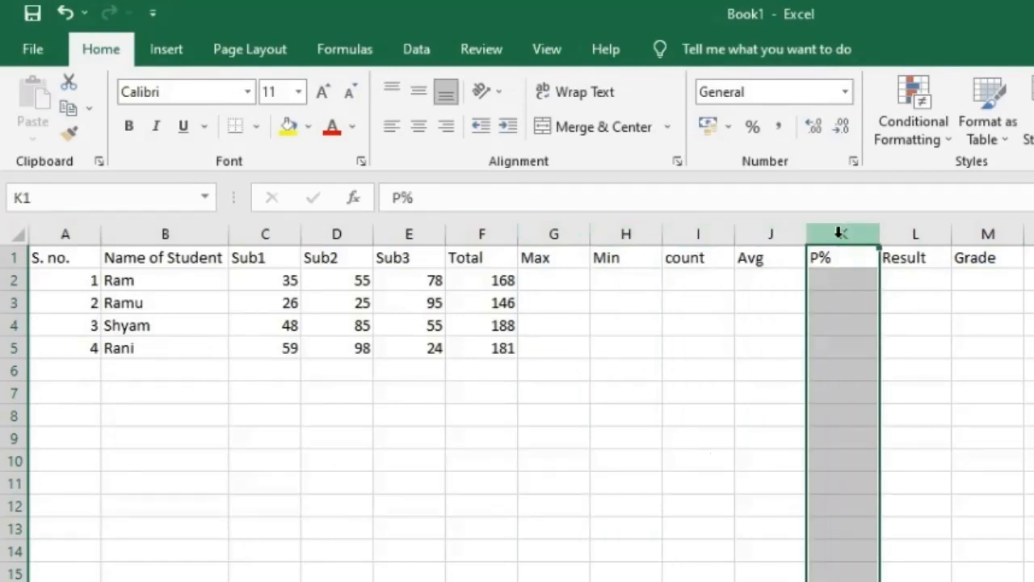
pyautogui.click(554, 228)
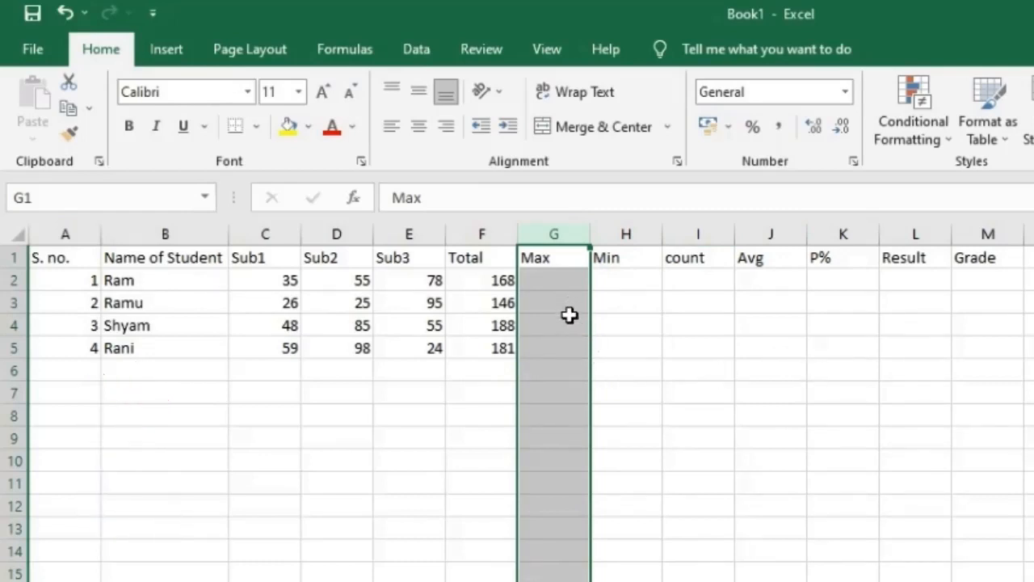
pyautogui.click(611, 326)
# - Enter the formula =MAX(C2:E2) in cell G2 for the first student's highest mark, and check it against the marks in C2:E2
pyautogui.click(539, 281)
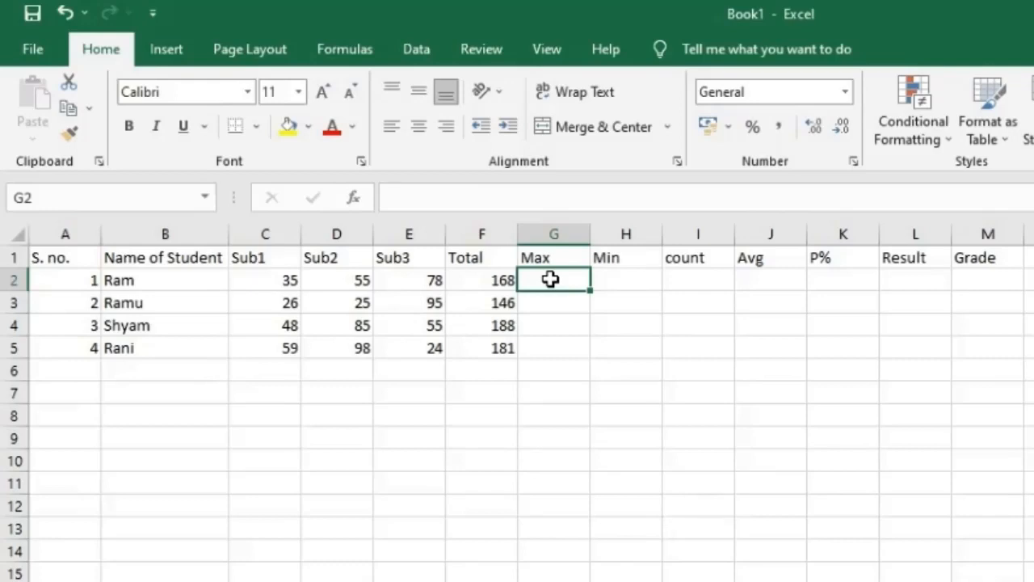
pyautogui.write('=')
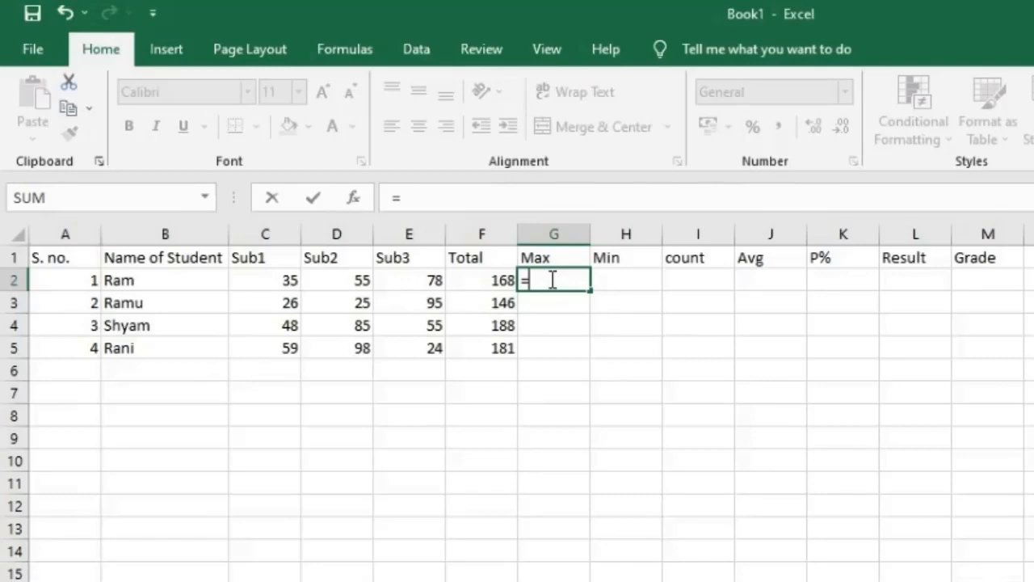
pyautogui.write('ma')
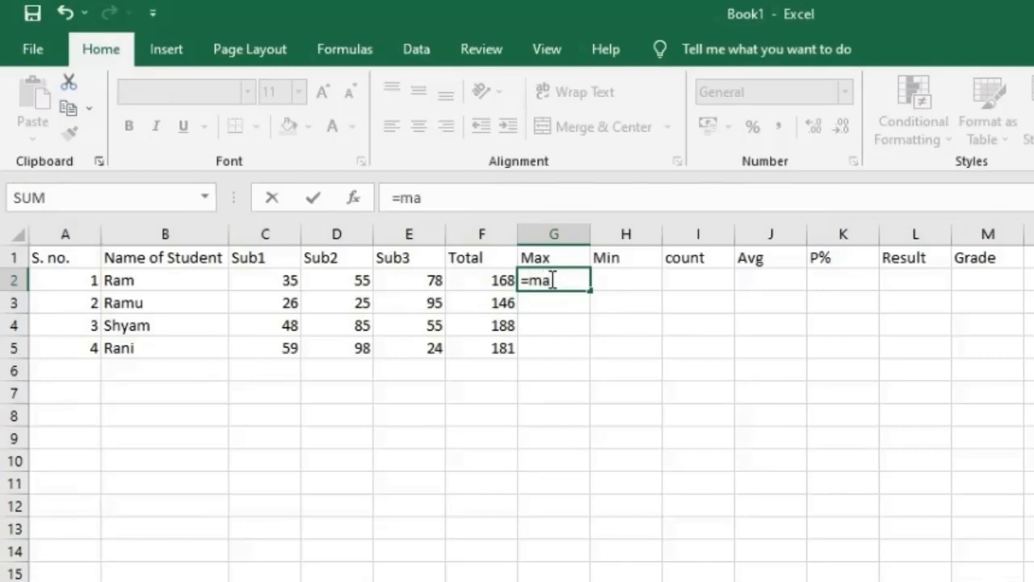
pyautogui.write('x(')
pyautogui.press('Tab')
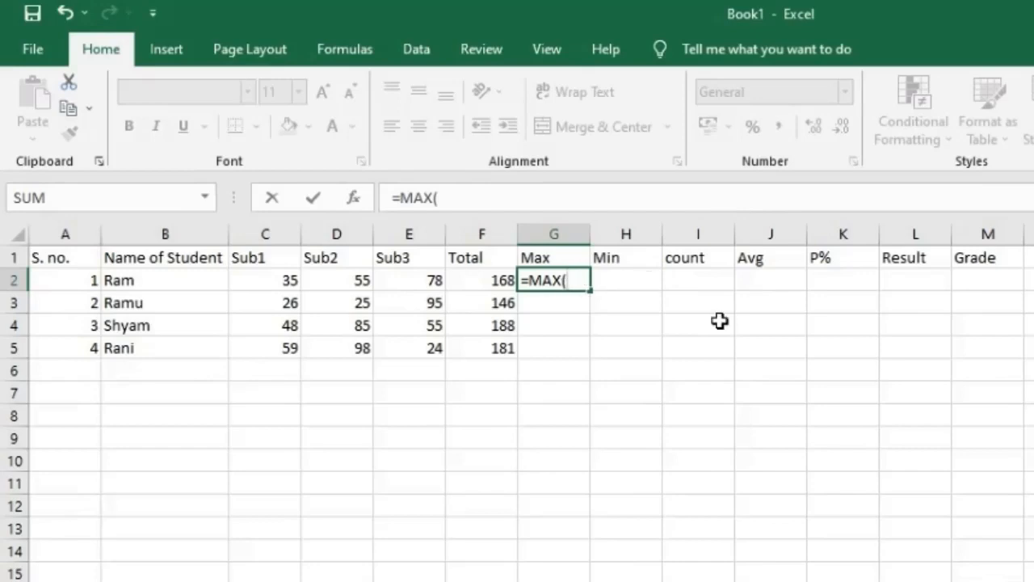
pyautogui.click(280, 279)
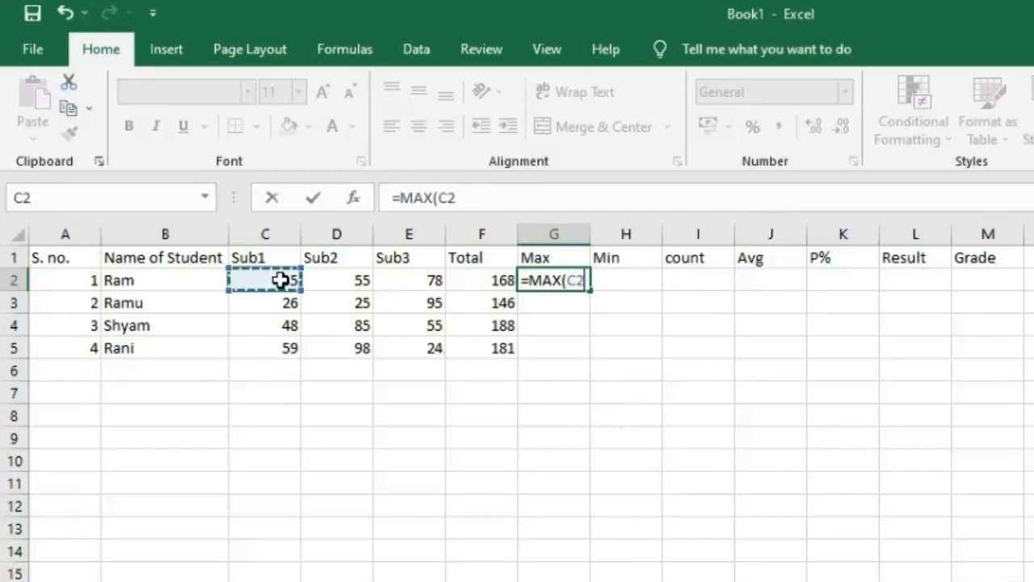
pyautogui.moveTo(280, 279); pyautogui.dragTo(404, 275)
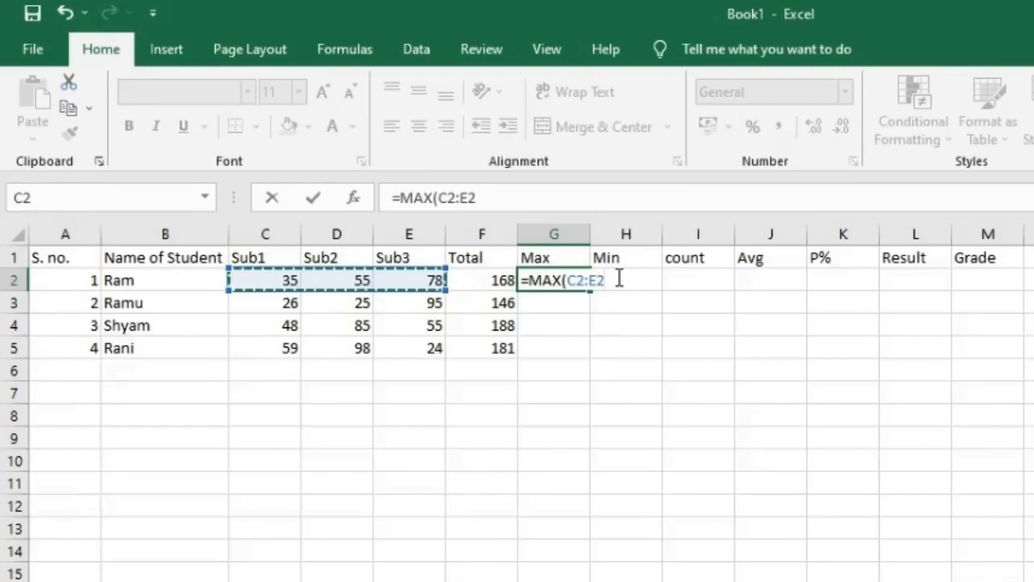
pyautogui.write(')')
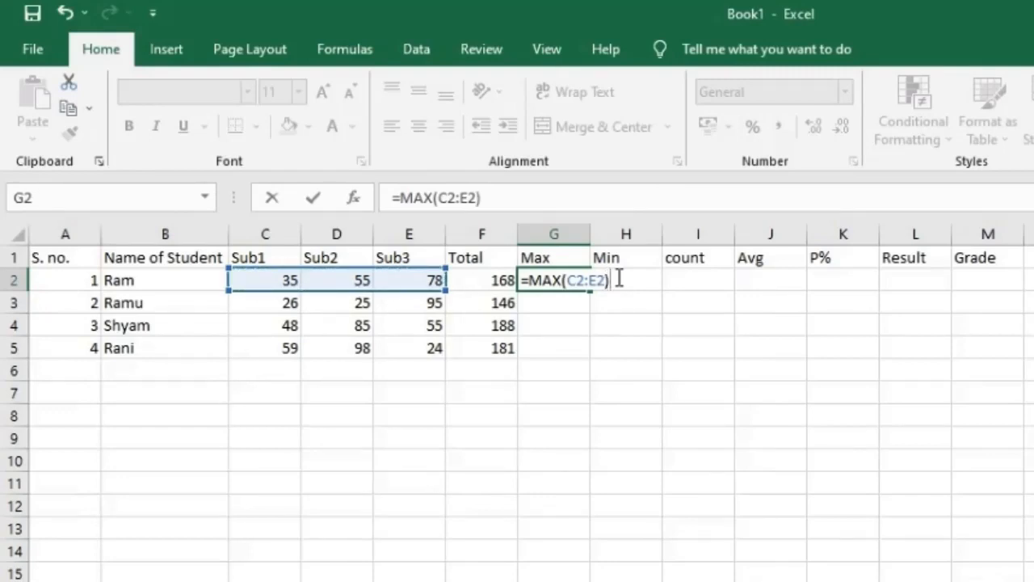
pyautogui.press('Return')
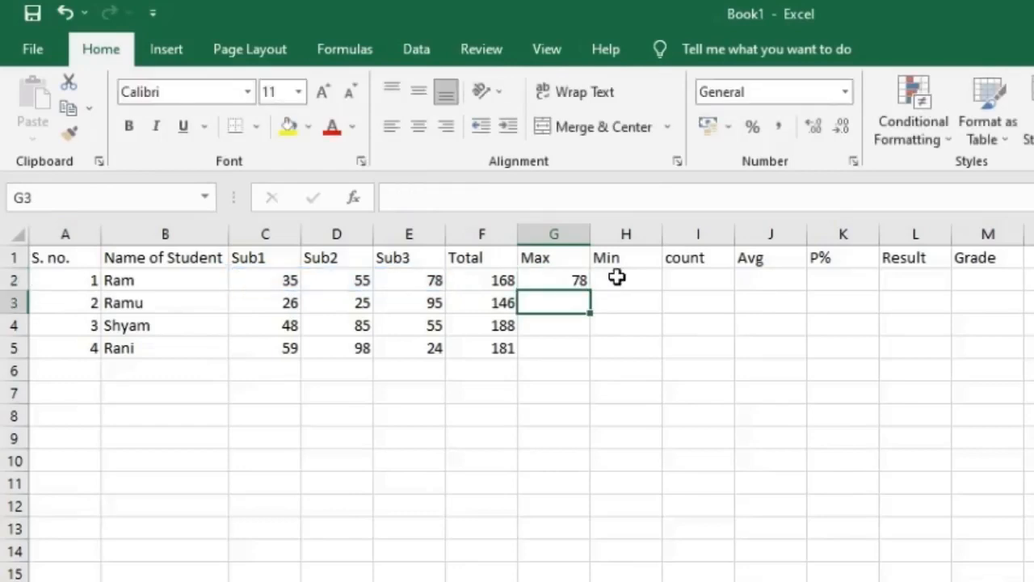
pyautogui.press('Up')
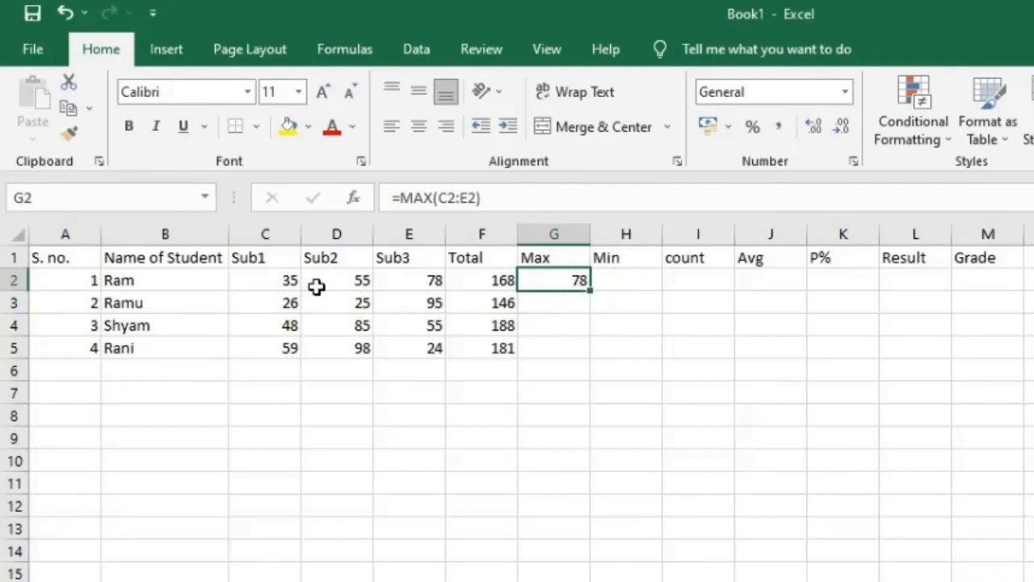
pyautogui.moveTo(283, 280); pyautogui.dragTo(415, 273)
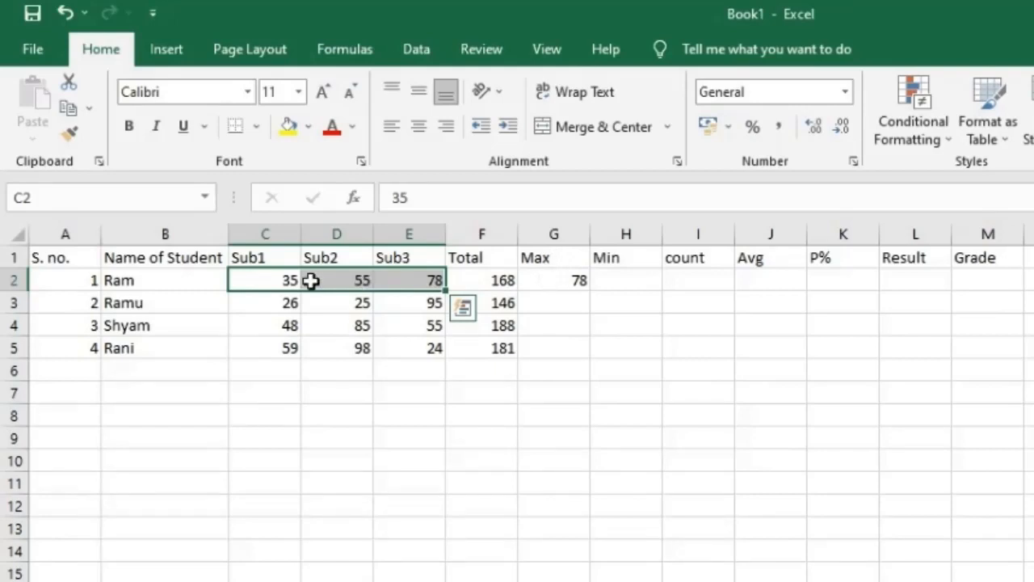
# - Try extending the Max formula from G2 down to G5, then auto-filling it, undoing each fill
pyautogui.click(560, 280)
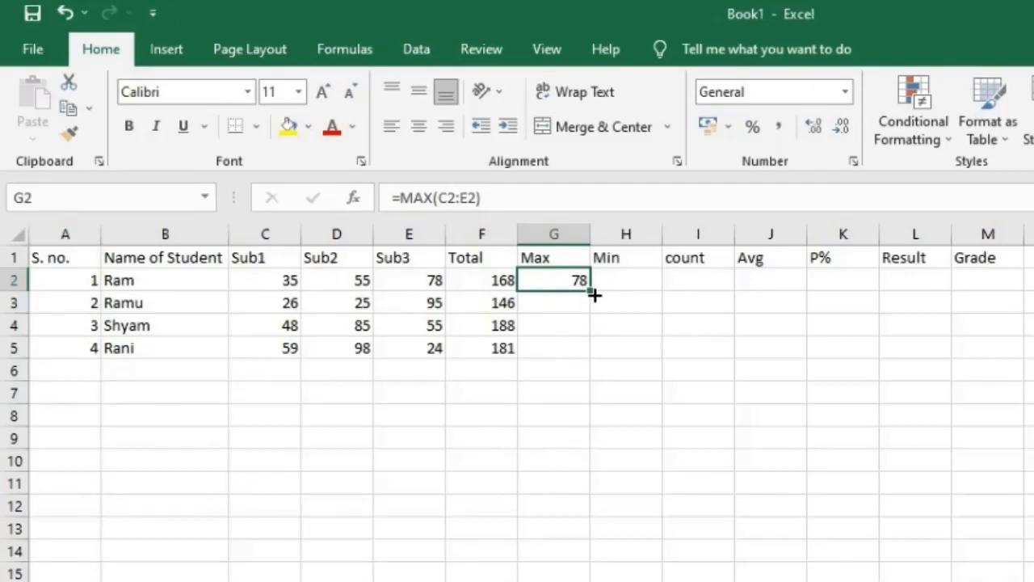
pyautogui.moveTo(593, 292); pyautogui.dragTo(593, 357)
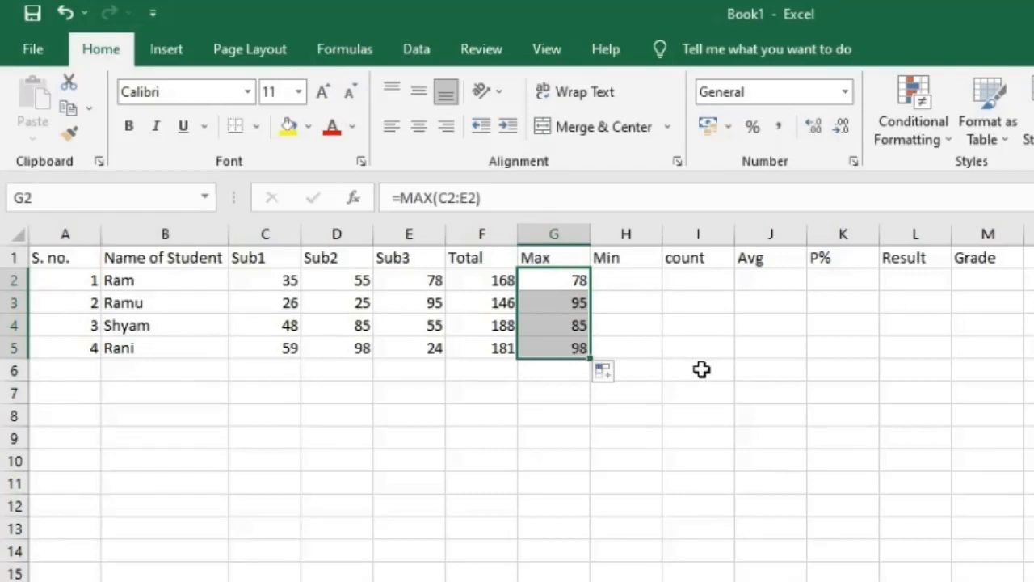
pyautogui.hotkey('ctrl', 'z')
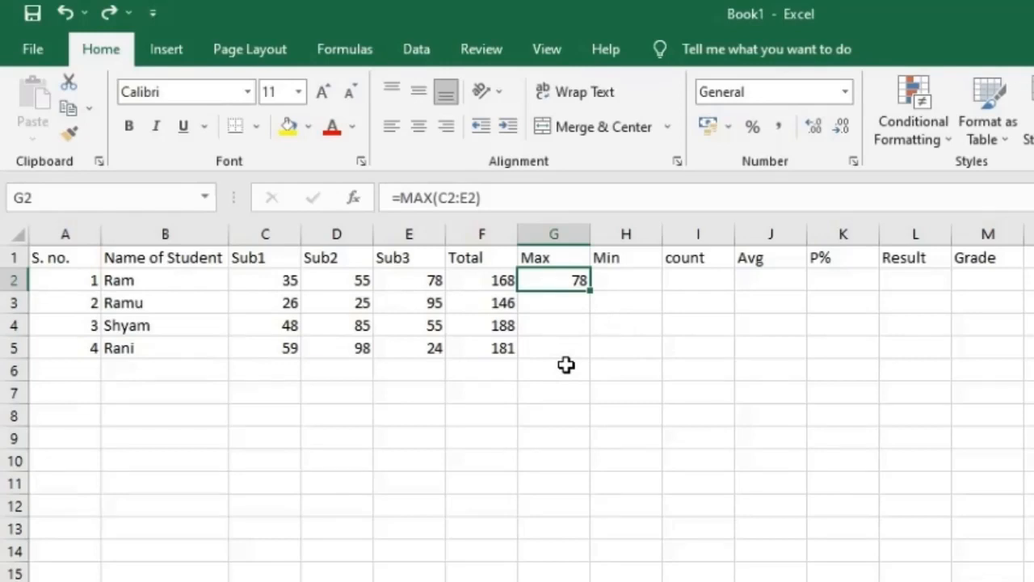
pyautogui.doubleClick(593, 289)
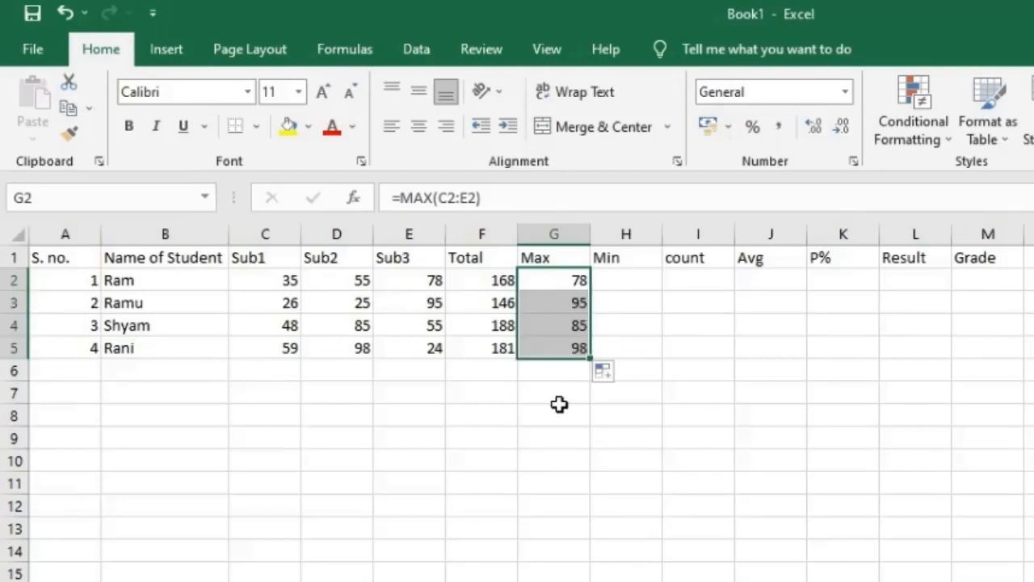
pyautogui.hotkey('ctrl', 'z')
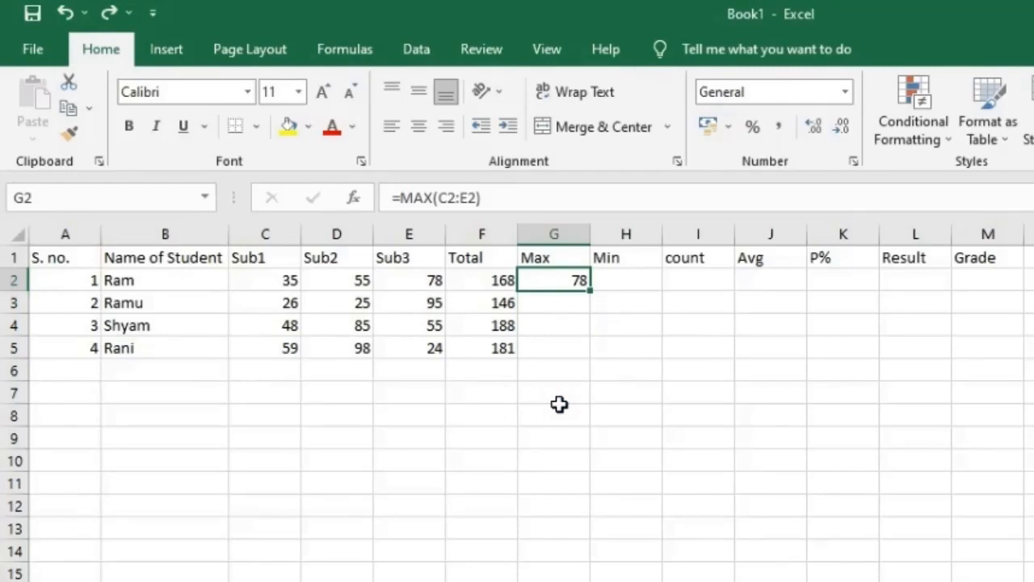
# - Select cells G2:G5 and fill the Max formula from G2 down the selection
pyautogui.hotkey('shift', 'Down')
pyautogui.hotkey('shift', 'Down')
pyautogui.hotkey('shift', 'Down')
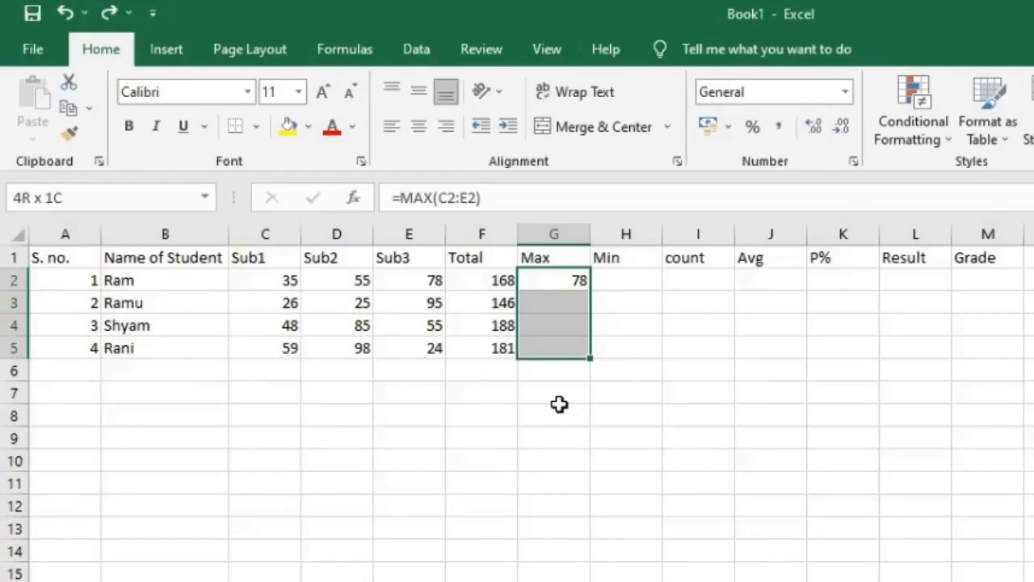
pyautogui.hotkey('ctrl', 'd')
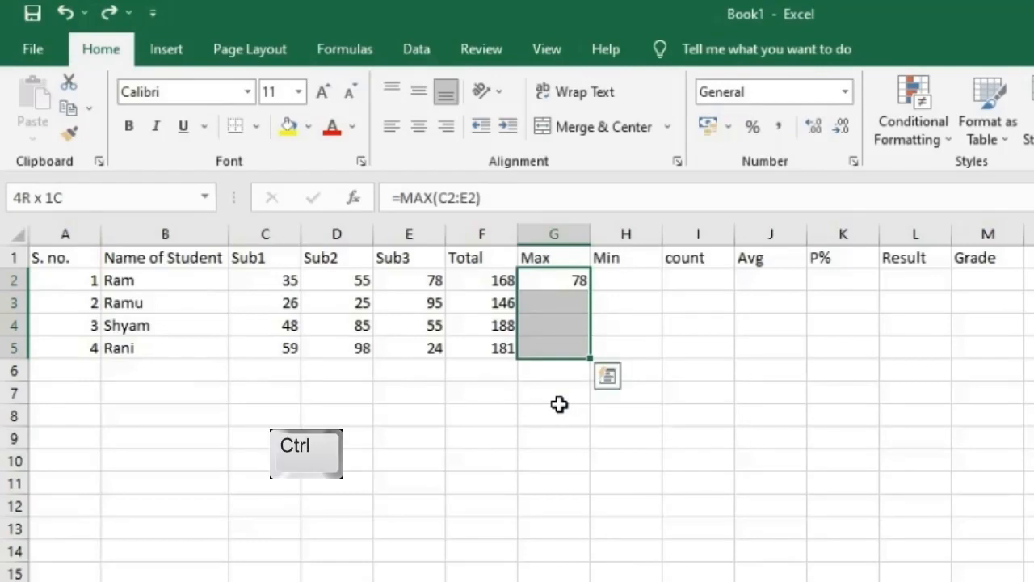
pyautogui.click(647, 429)
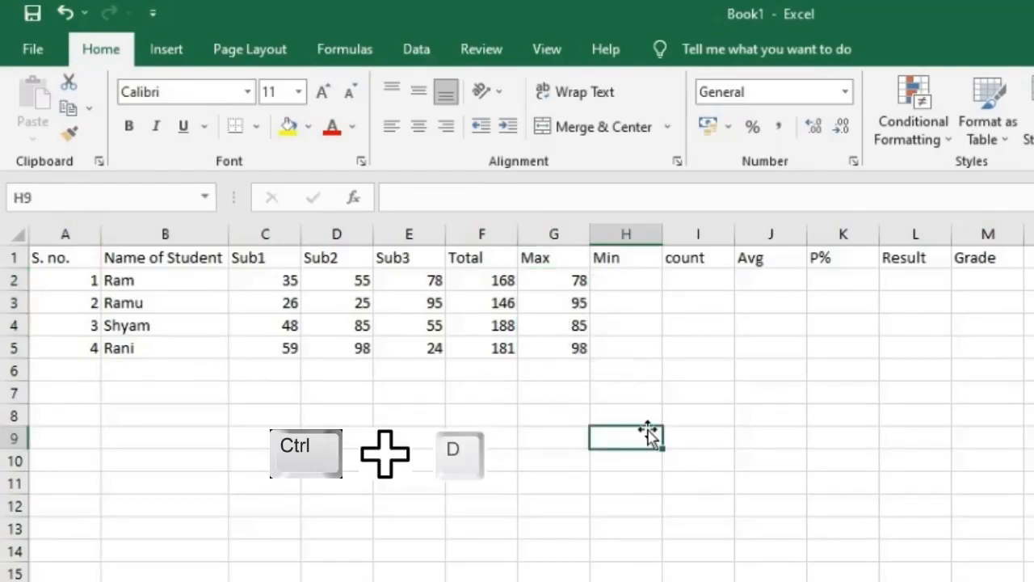